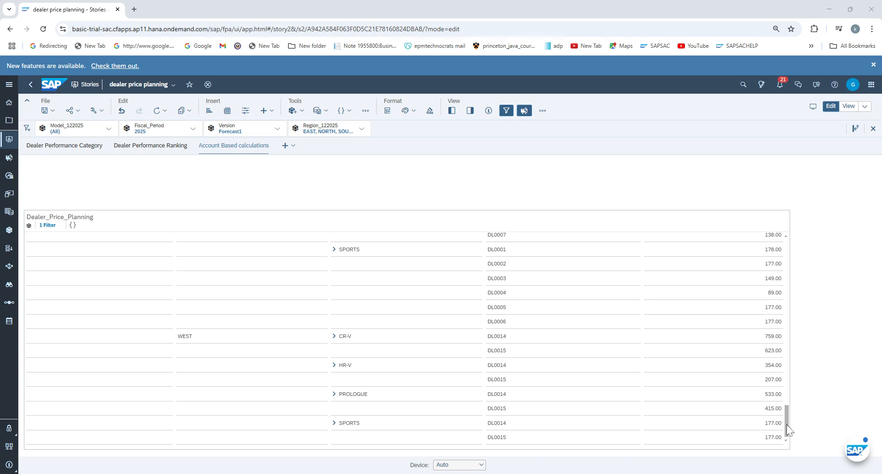
Collapse the CR-V variant under the EAST region and examine the order quantity of dealer DL0007
{"action": "left_click_drag", "start_coordinate": [787, 420], "coordinate": [790, 232]}
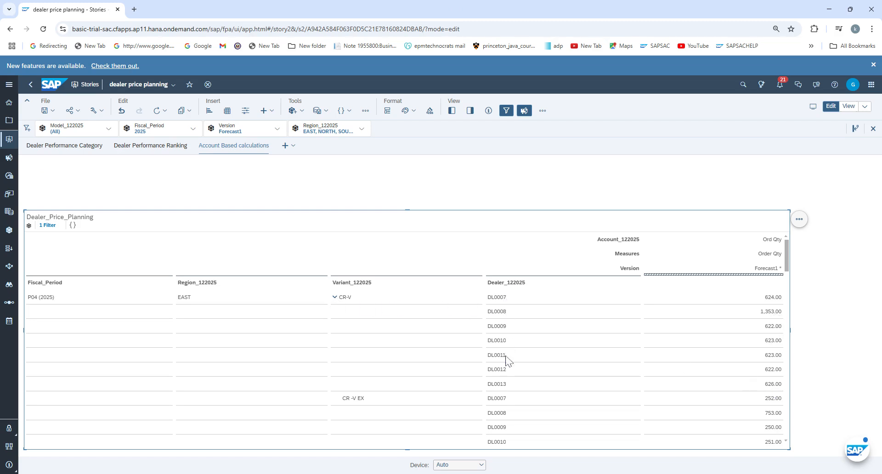
{"action": "left_click", "coordinate": [184, 300]}
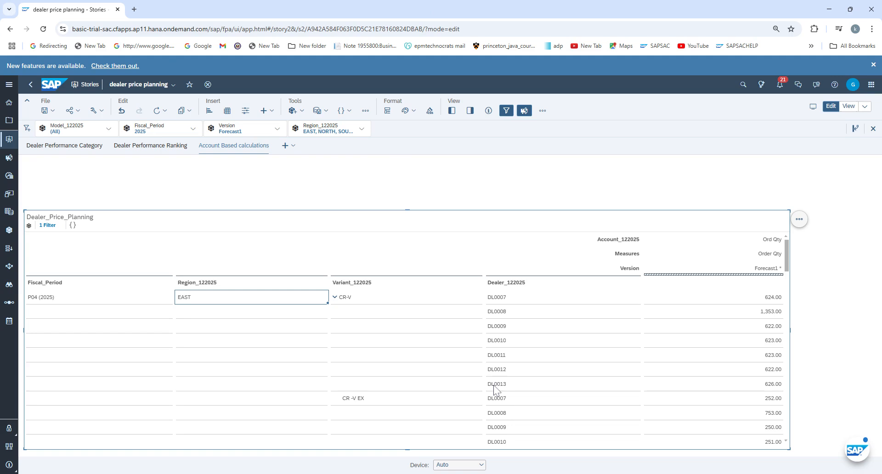
{"action": "left_click", "coordinate": [334, 297]}
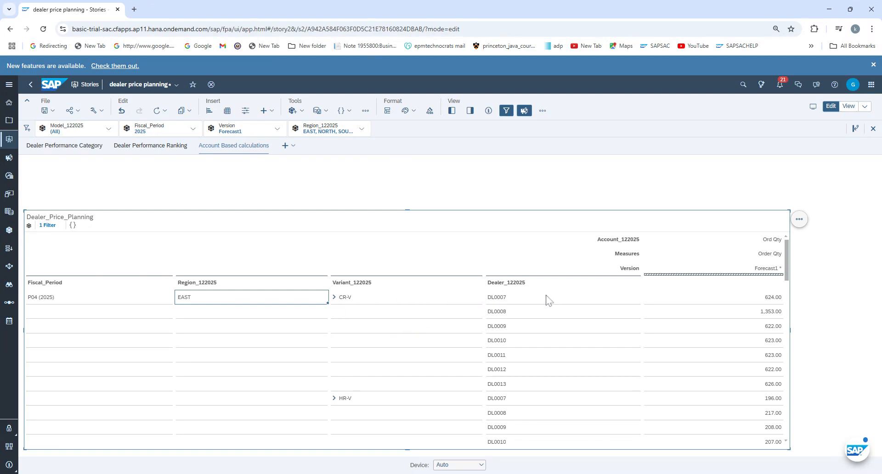
{"action": "left_click", "coordinate": [777, 297]}
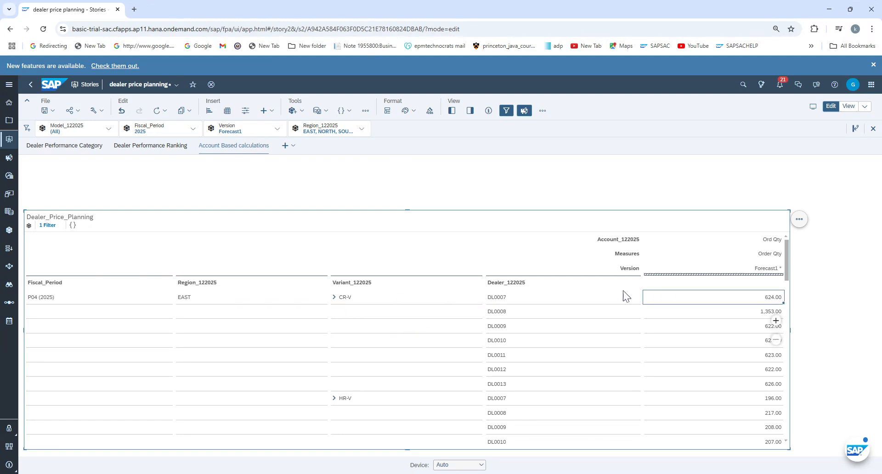
{"action": "left_click", "coordinate": [514, 301]}
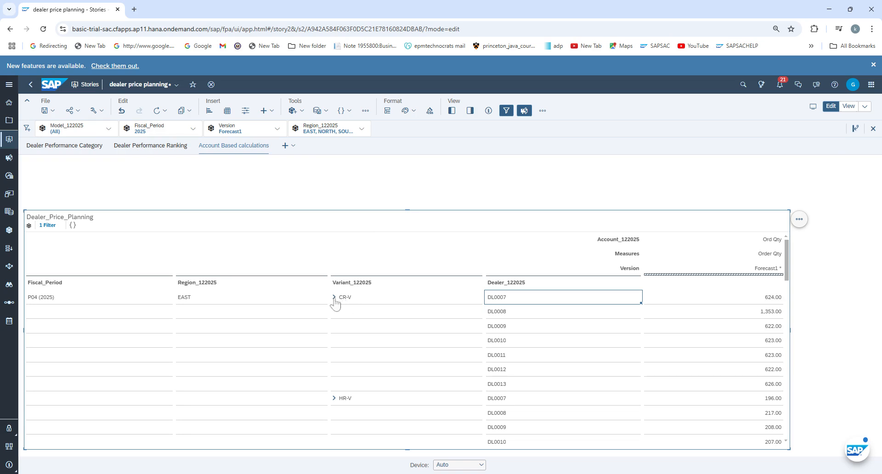
{"action": "left_click", "coordinate": [778, 299]}
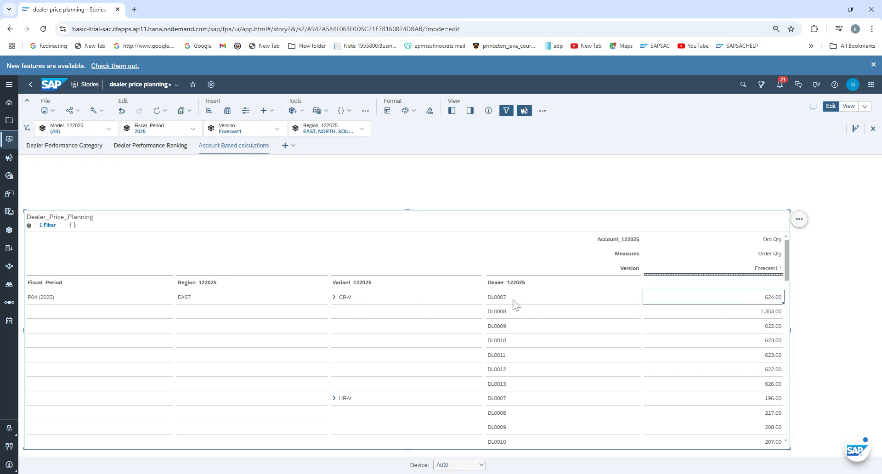
{"action": "left_click", "coordinate": [185, 301]}
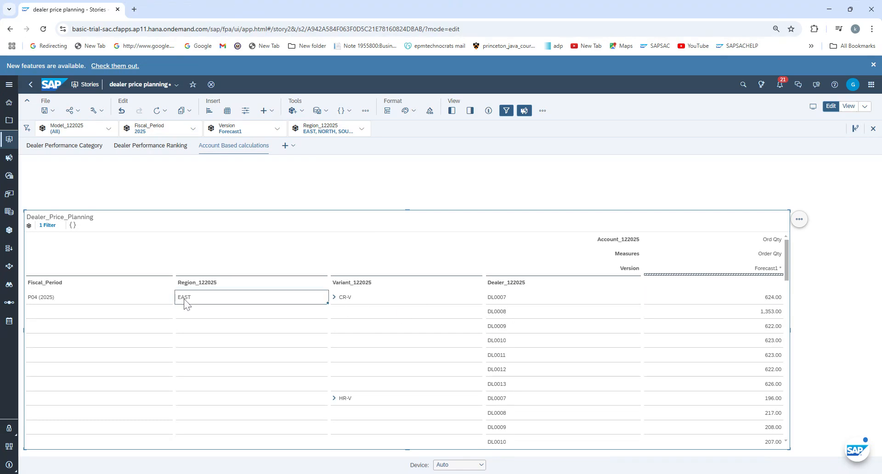
Restrict the Region_122025 story filter to SOUTH only and apply the selection
{"action": "left_click", "coordinate": [362, 130]}
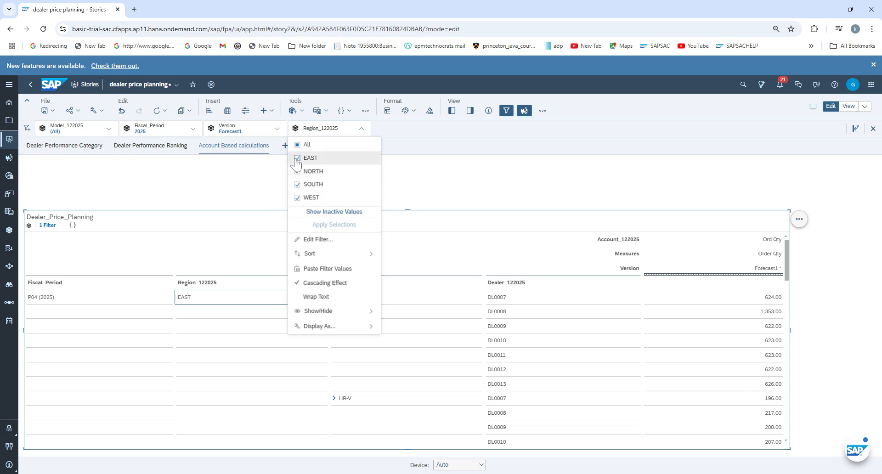
{"action": "left_click", "coordinate": [297, 158]}
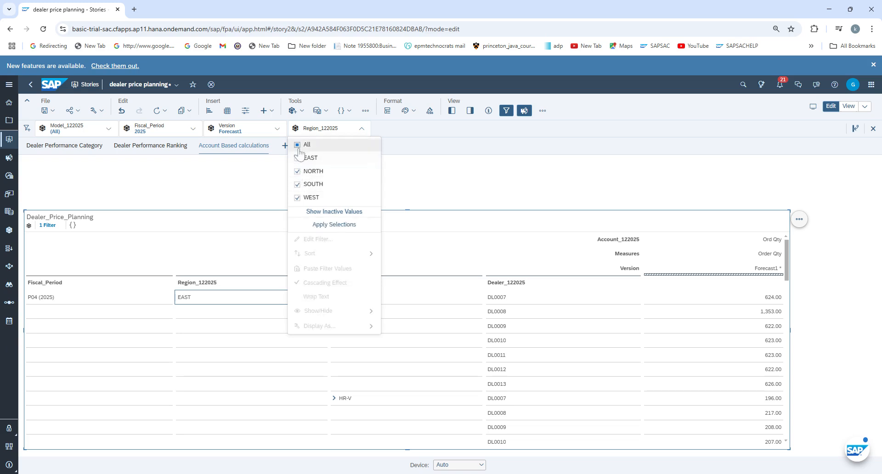
{"action": "left_click", "coordinate": [299, 146]}
{"action": "left_click", "coordinate": [298, 145]}
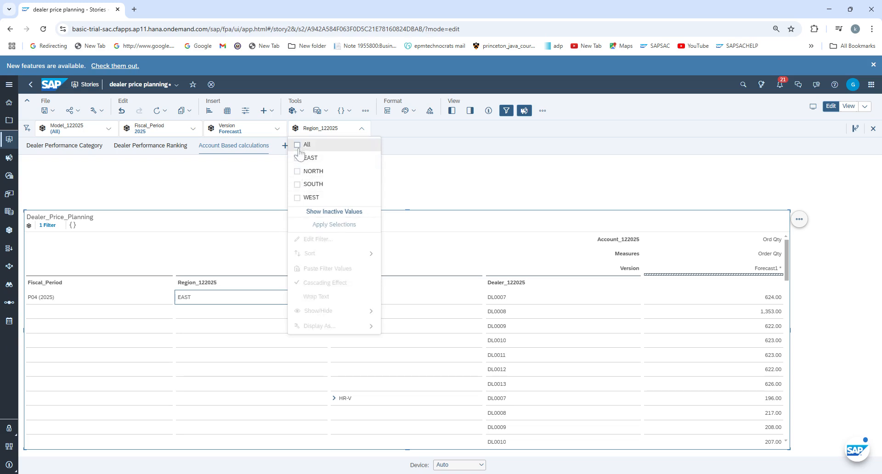
{"action": "left_click", "coordinate": [297, 184]}
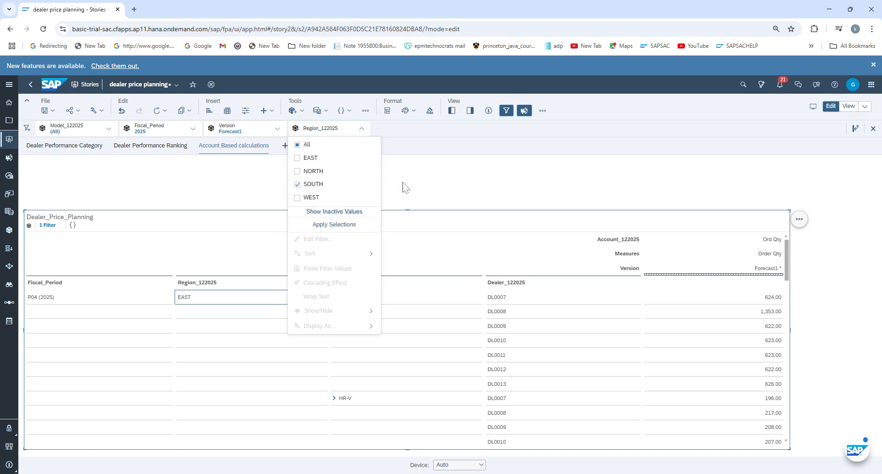
{"action": "left_click", "coordinate": [345, 224]}
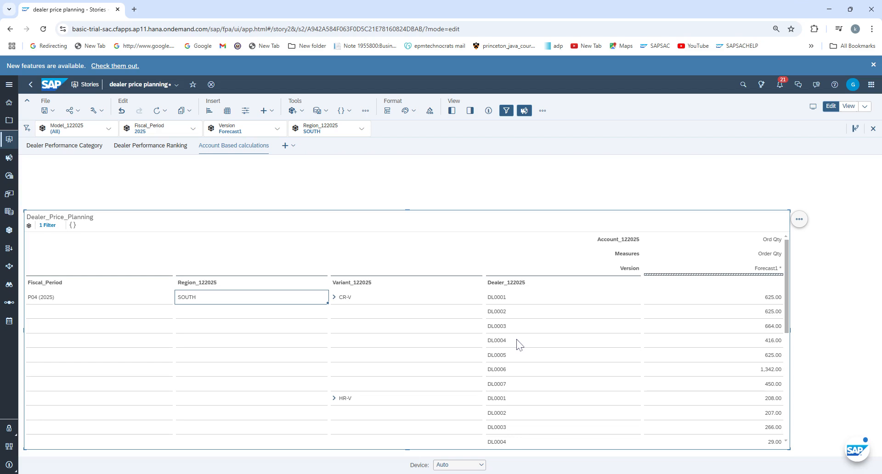
Expand the CR-V variant in the SOUTH region and look through its sub-variants and their dealers
{"action": "scroll", "coordinate": [518, 345], "scroll_direction": "down", "scroll_amount": 2}
{"action": "scroll", "coordinate": [436, 339], "scroll_direction": "up", "scroll_amount": 2}
{"action": "left_click", "coordinate": [334, 299]}
{"action": "left_click", "coordinate": [362, 400]}
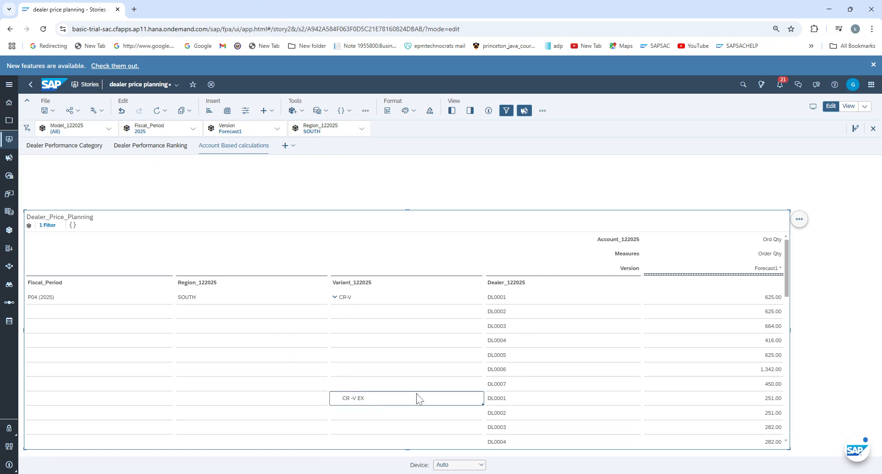
{"action": "scroll", "coordinate": [417, 393], "scroll_direction": "down", "scroll_amount": 6}
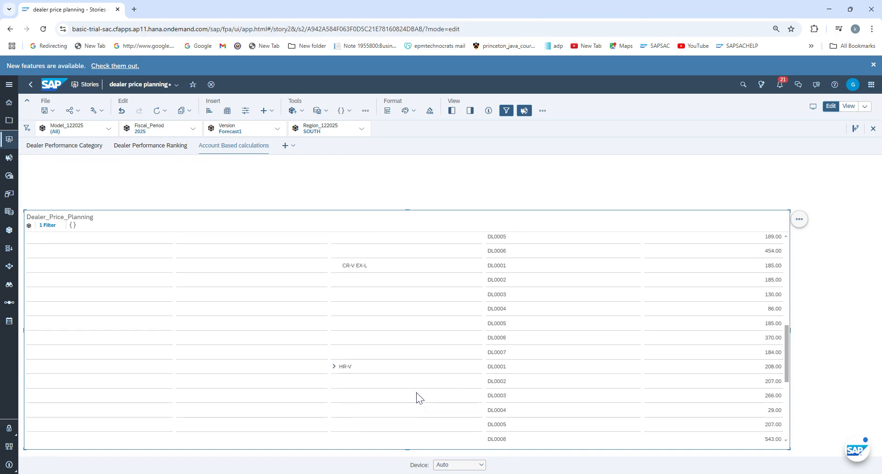
{"action": "scroll", "coordinate": [404, 368], "scroll_direction": "up", "scroll_amount": 8}
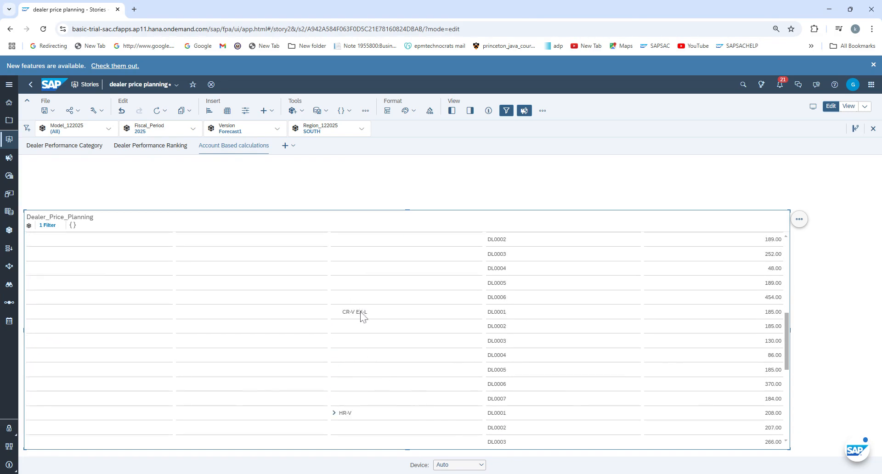
{"action": "scroll", "coordinate": [391, 351], "scroll_direction": "up", "scroll_amount": 2}
{"action": "scroll", "coordinate": [391, 351], "scroll_direction": "down", "scroll_amount": 2}
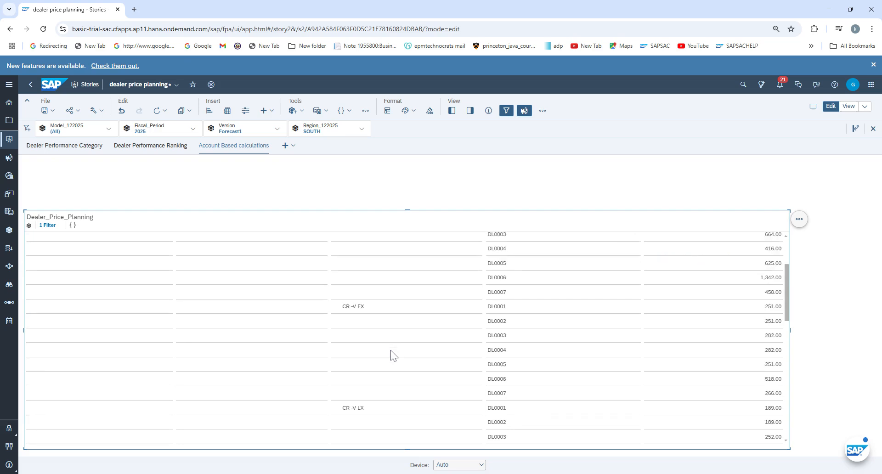
Examine the dealers and order quantities listed for CR-V EX, CR-V LX and CR-V EX-L
{"action": "left_click", "coordinate": [385, 308]}
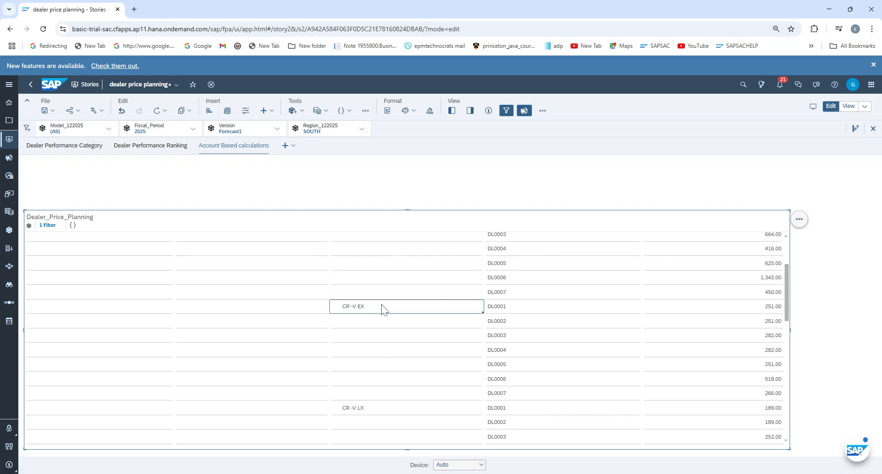
{"action": "left_click", "coordinate": [498, 394]}
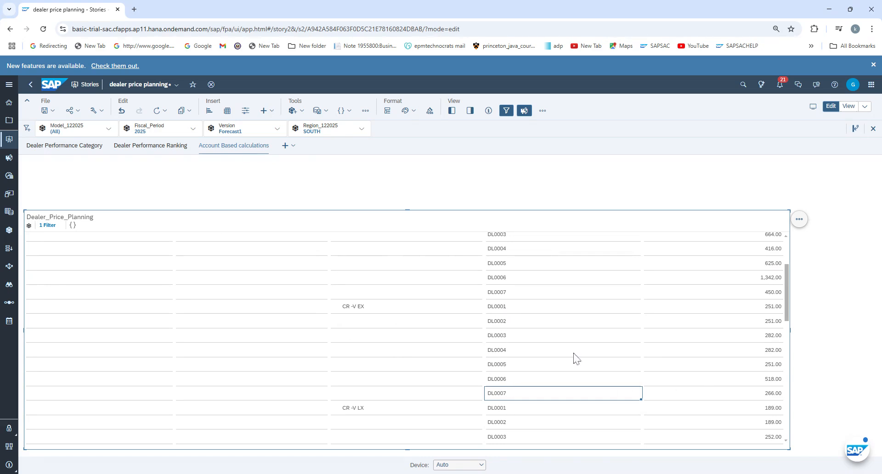
{"action": "left_click", "coordinate": [351, 409]}
{"action": "scroll", "coordinate": [506, 393], "scroll_direction": "down", "scroll_amount": 3}
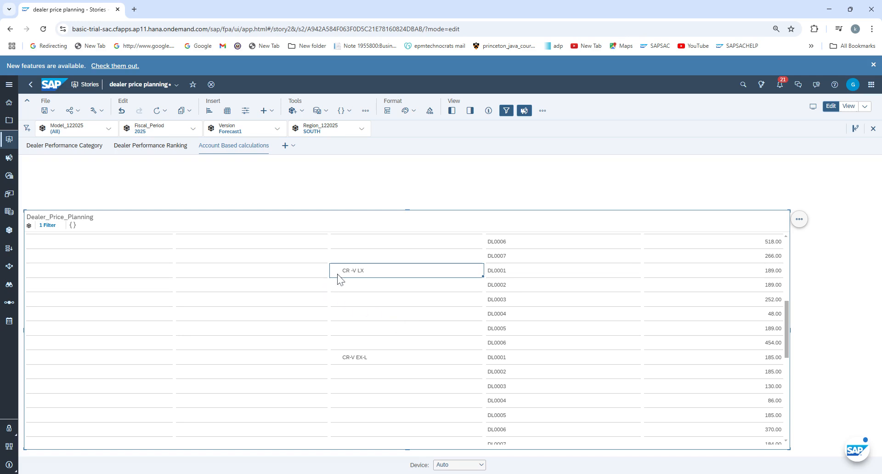
{"action": "left_click", "coordinate": [492, 346]}
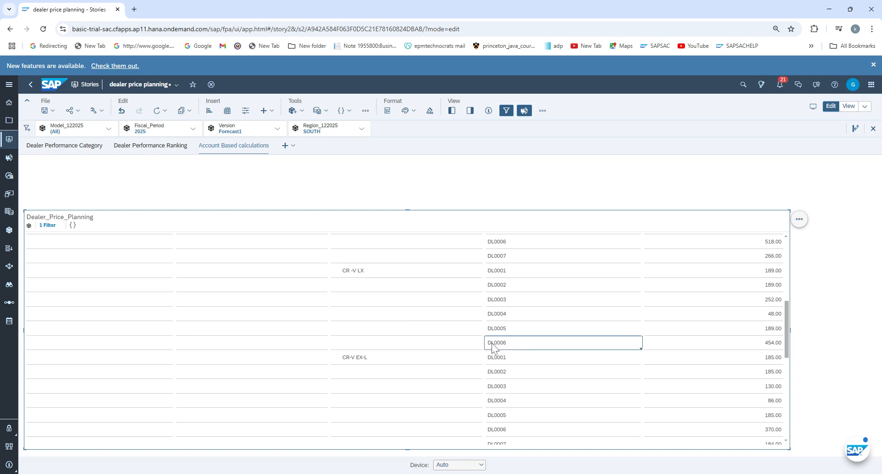
{"action": "left_click", "coordinate": [776, 343]}
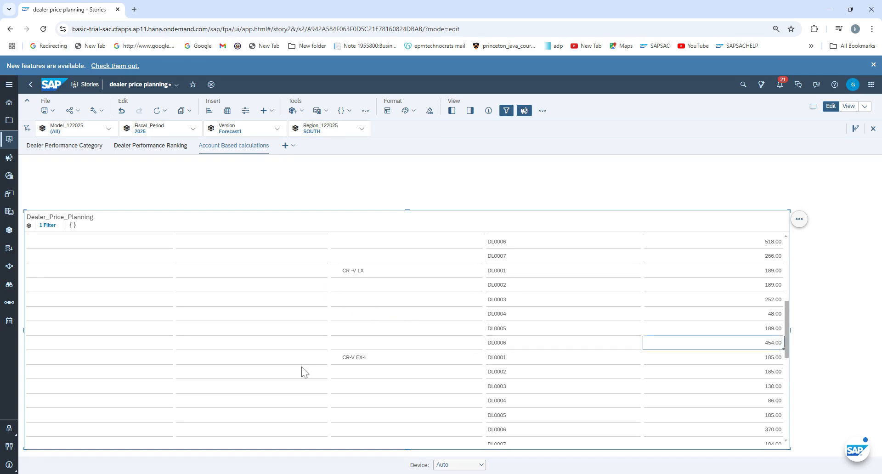
{"action": "scroll", "coordinate": [367, 380], "scroll_direction": "up", "scroll_amount": 3}
{"action": "scroll", "coordinate": [367, 370], "scroll_direction": "down", "scroll_amount": 3}
{"action": "scroll", "coordinate": [367, 376], "scroll_direction": "down", "scroll_amount": 2}
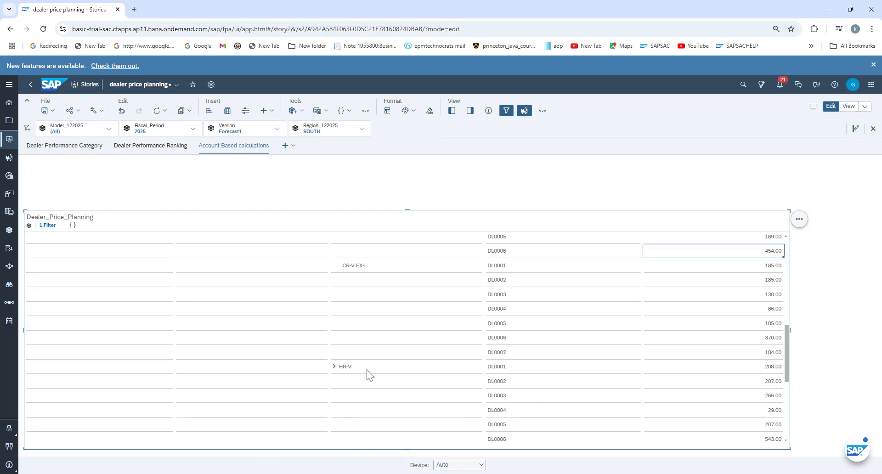
{"action": "left_click", "coordinate": [364, 270]}
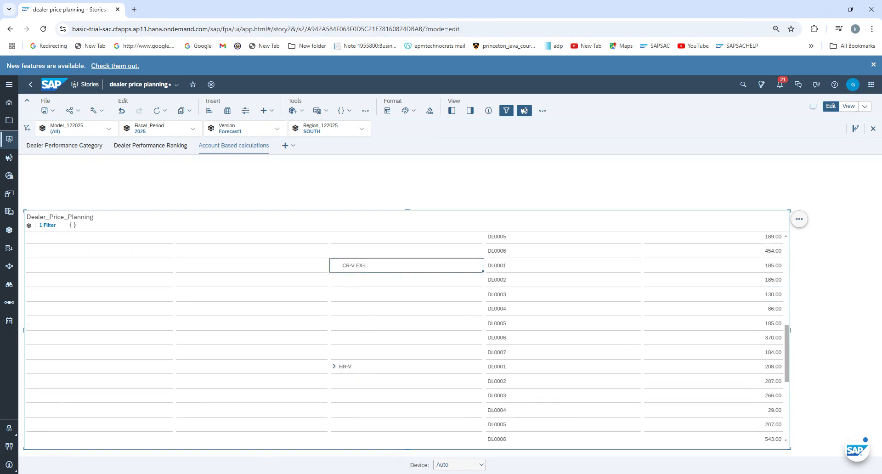
Expand the HR-V variant and review its sub-variants along with the PROLOGUE and SPORTS rows
{"action": "left_click", "coordinate": [375, 368]}
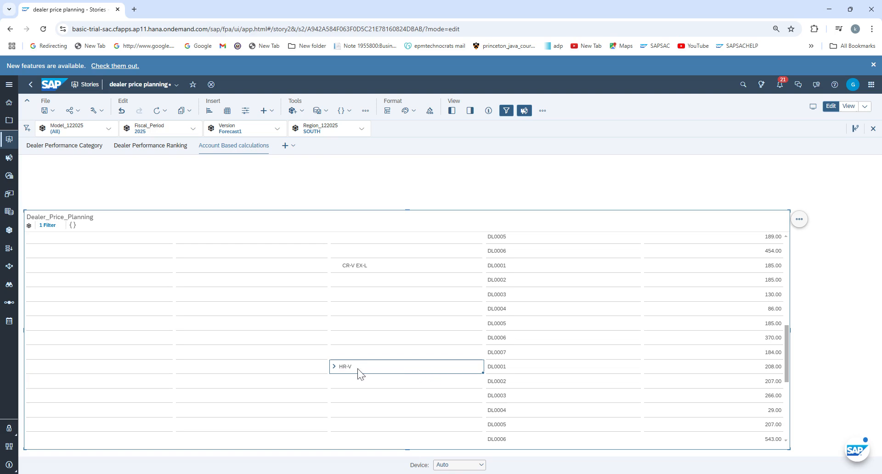
{"action": "left_click", "coordinate": [334, 366]}
{"action": "scroll", "coordinate": [447, 375], "scroll_direction": "down", "scroll_amount": 6}
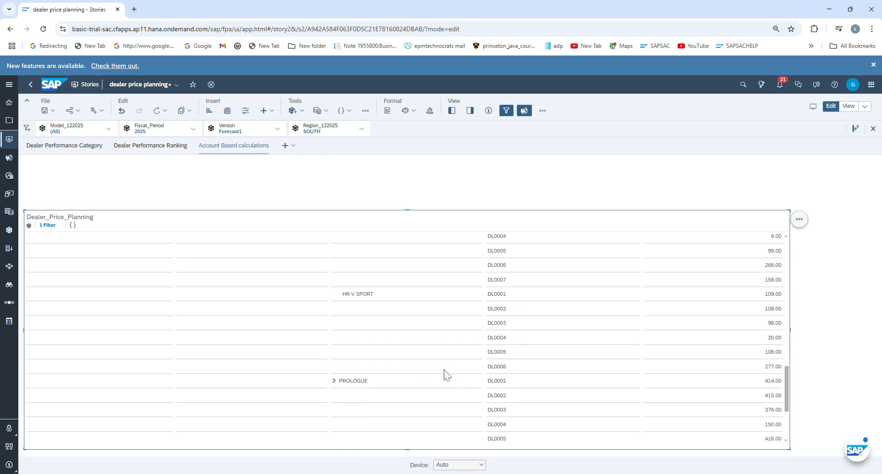
{"action": "scroll", "coordinate": [447, 375], "scroll_direction": "down", "scroll_amount": 2}
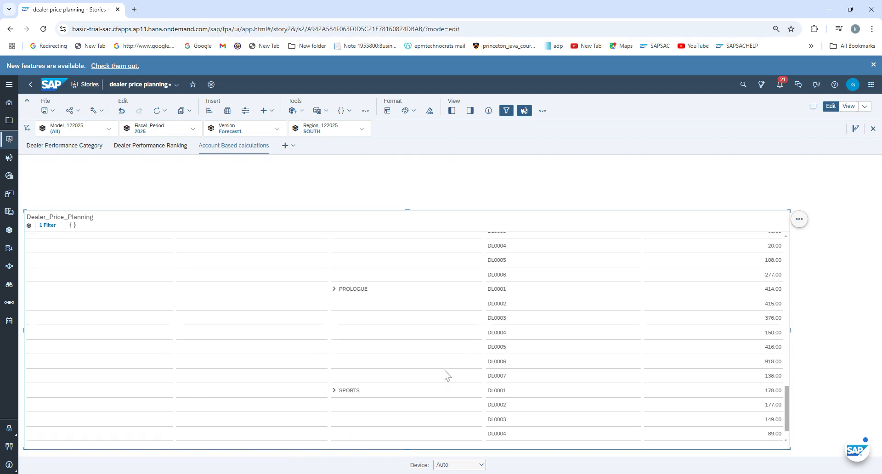
{"action": "scroll", "coordinate": [446, 372], "scroll_direction": "up", "scroll_amount": 10}
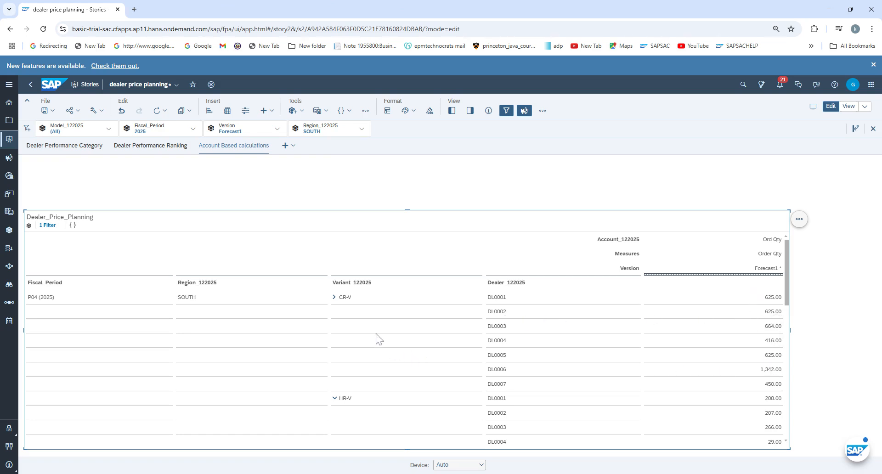
{"action": "left_click", "coordinate": [388, 325]}
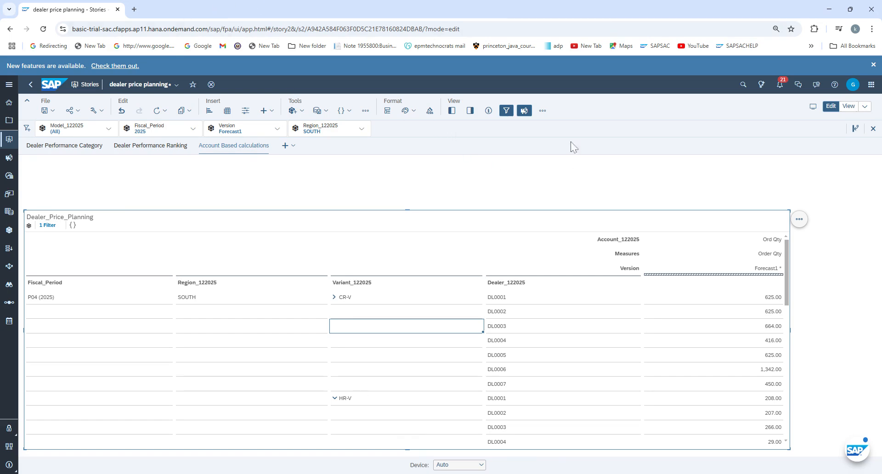
Show the Builder settings for the Dealer_Price_Planning table, keeping the widget assets list hidden
{"action": "left_click", "coordinate": [451, 110]}
{"action": "left_click", "coordinate": [469, 110]}
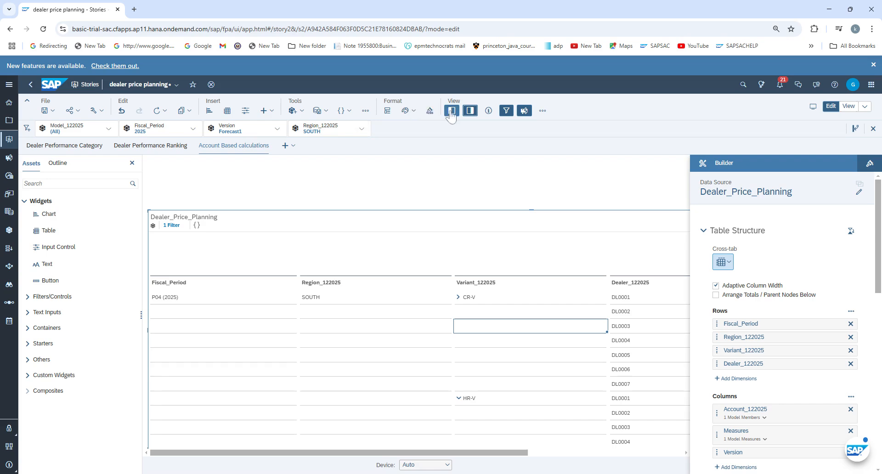
{"action": "left_click", "coordinate": [452, 113]}
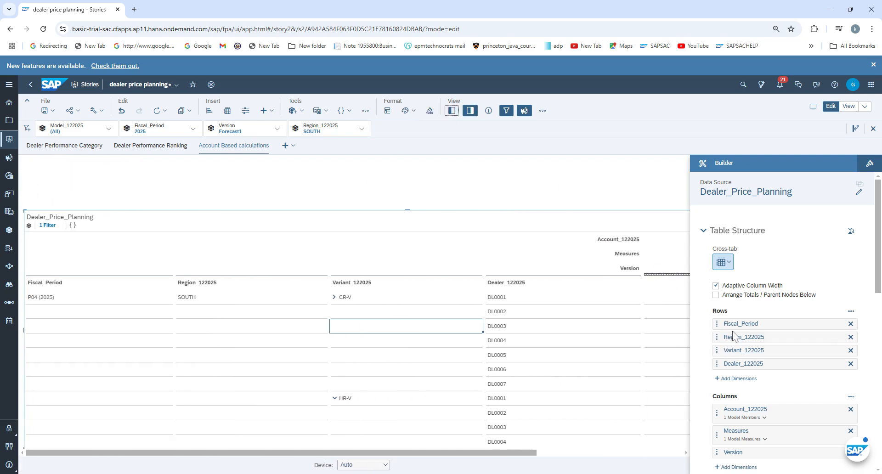
{"action": "scroll", "coordinate": [733, 336], "scroll_direction": "down", "scroll_amount": 2}
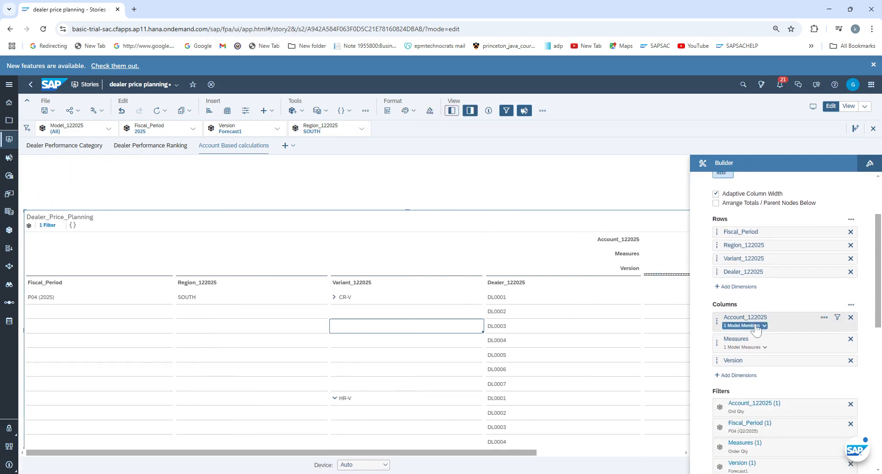
Add a calculation to the Account_122025 column dimension and set its type to Restricted Account
{"action": "left_click", "coordinate": [825, 317]}
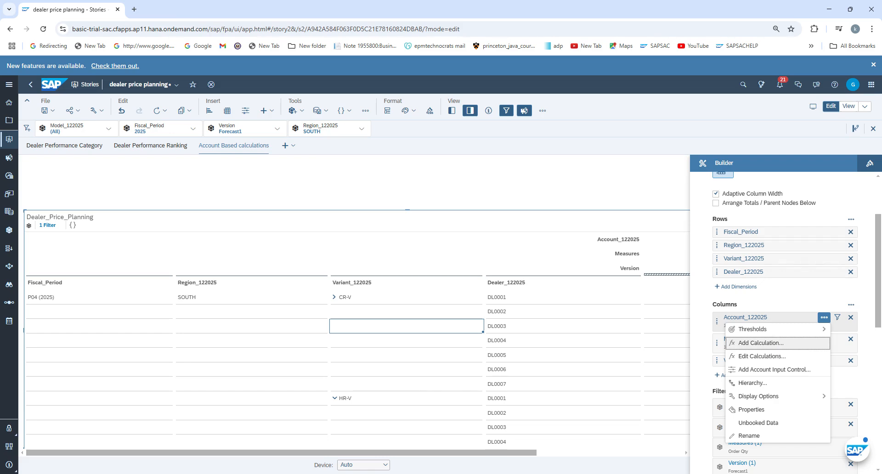
{"action": "left_click", "coordinate": [734, 346]}
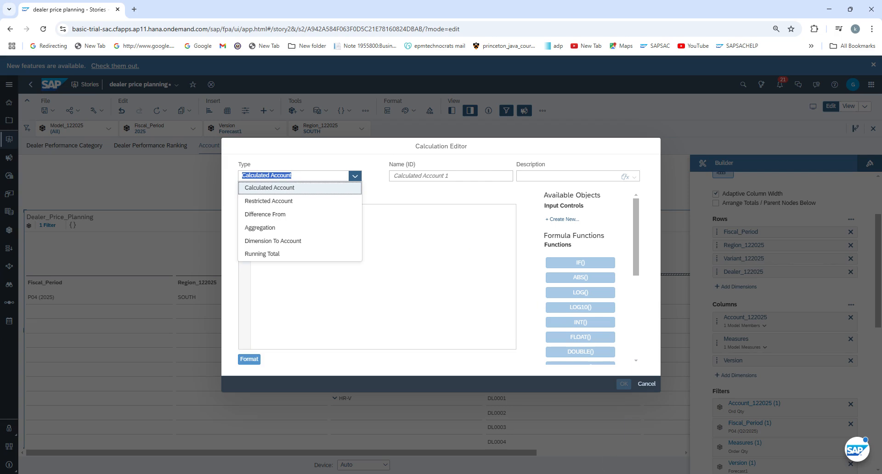
{"action": "key", "text": "alt+Tab"}
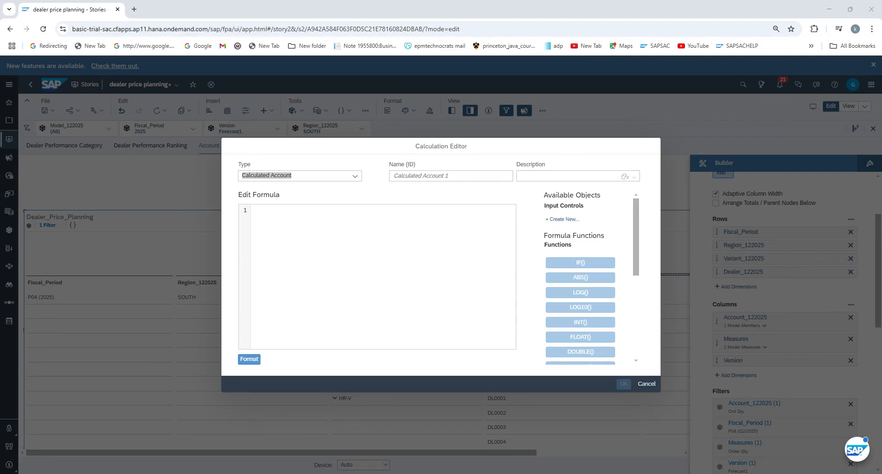
{"action": "left_click", "coordinate": [355, 176]}
{"action": "left_click", "coordinate": [265, 202]}
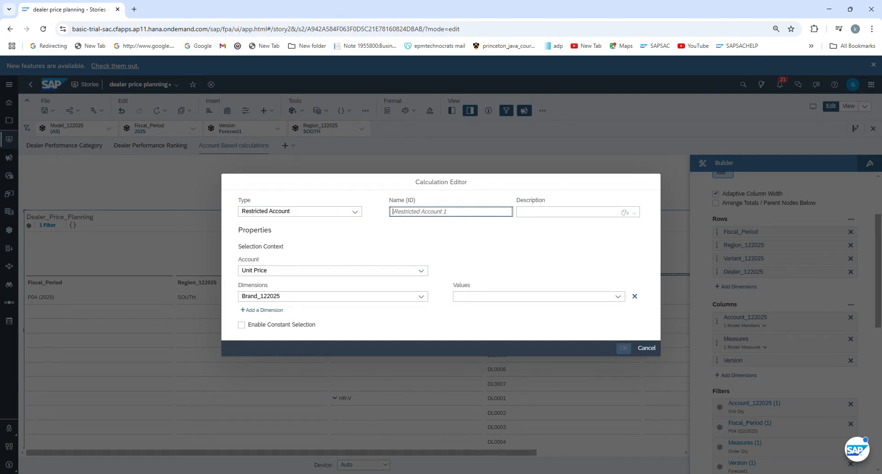
Enter "Total Order Qty by Selected region" as both the name and the description of the restricted account calculation
{"action": "type", "text": "Order Qt"}
{"action": "type", "text": "y by"}
{"action": "type", "text": " Selec"}
{"action": "type", "text": "Total"}
{"action": "type", "text": " ed region"}
{"action": "key", "text": "Tab"}
{"action": "key", "text": "shift+Tab"}
{"action": "key", "text": "ctrl+c"}
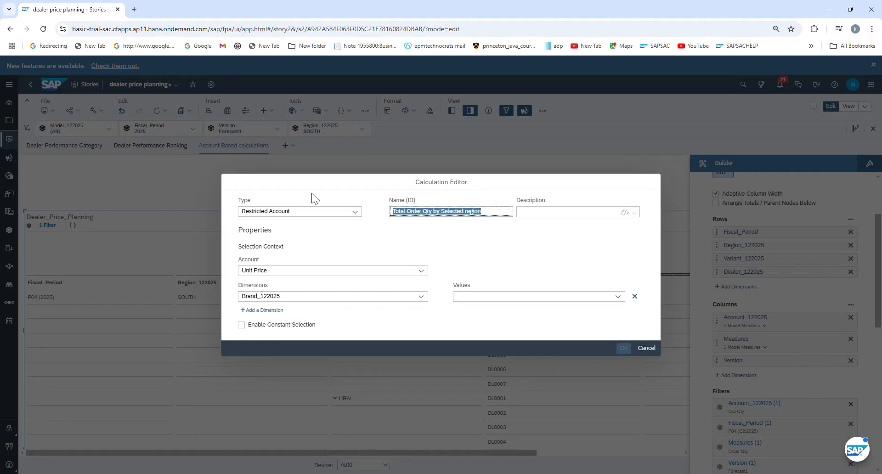
{"action": "left_click", "coordinate": [533, 214]}
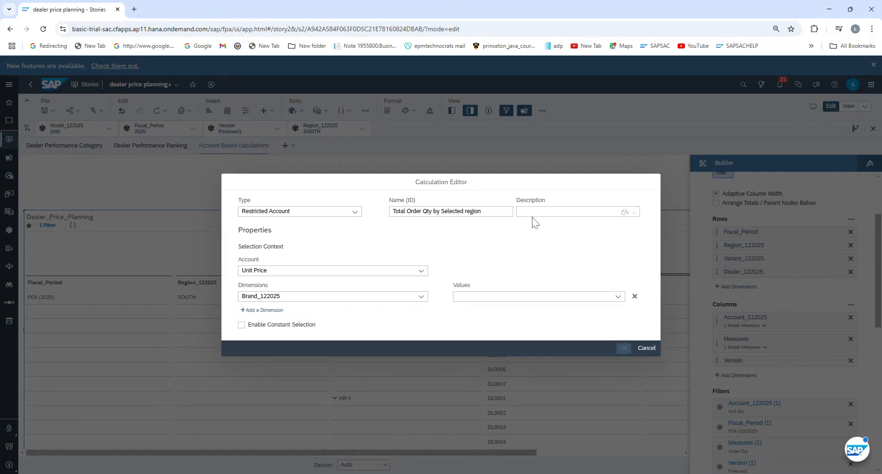
{"action": "key", "text": "ctrl+v"}
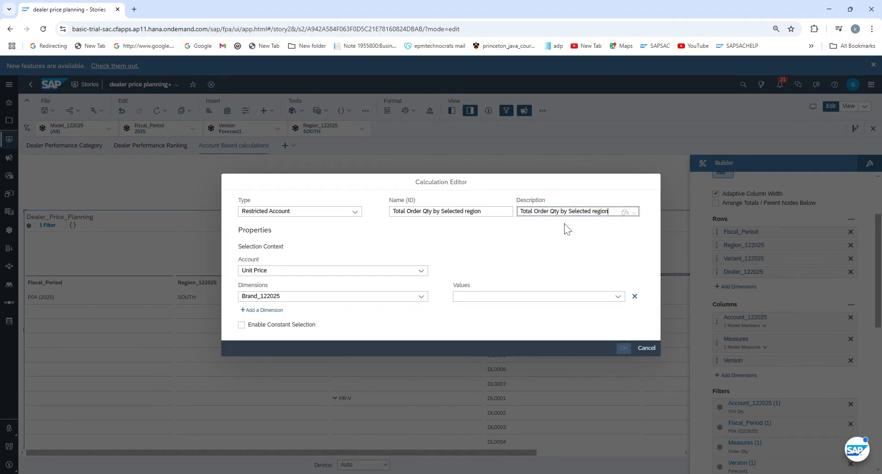
Set the calculation's account to Ord Qty under Root and its dimension to Region_122025
{"action": "left_click", "coordinate": [421, 270]}
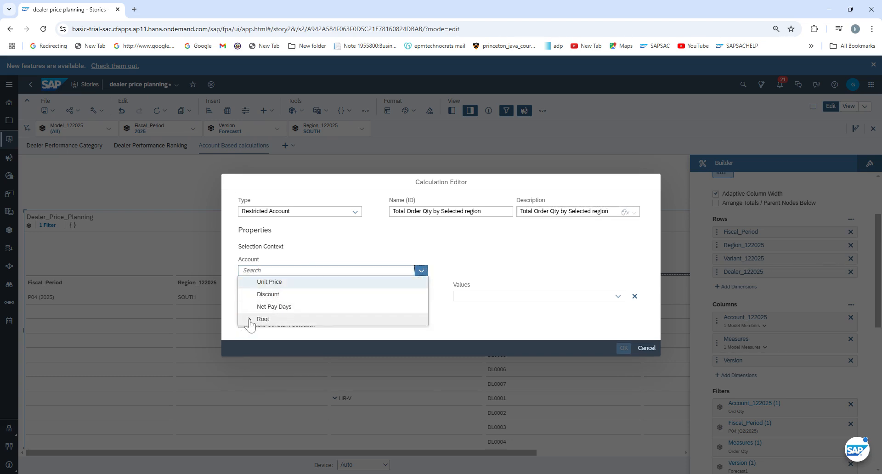
{"action": "left_click", "coordinate": [250, 319]}
{"action": "left_click", "coordinate": [271, 331]}
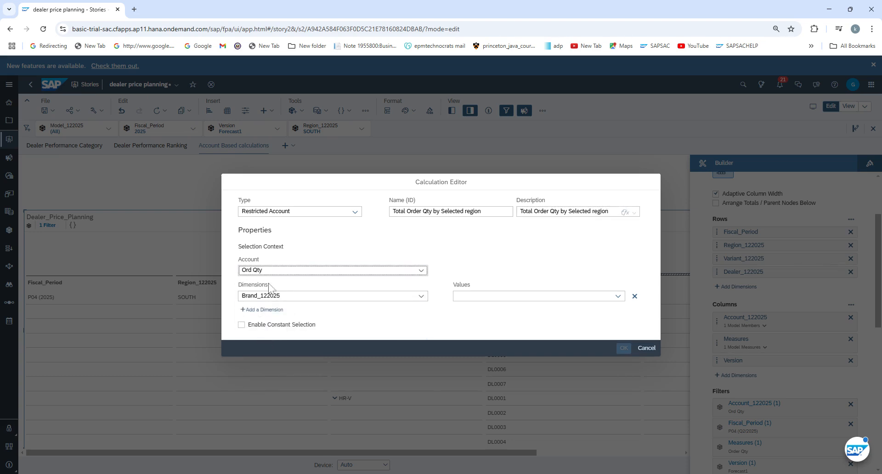
{"action": "left_click", "coordinate": [420, 297]}
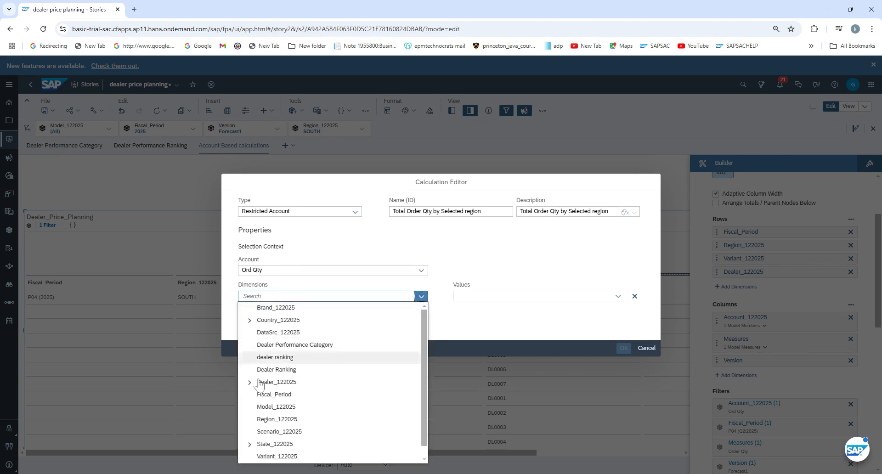
{"action": "left_click", "coordinate": [299, 420]}
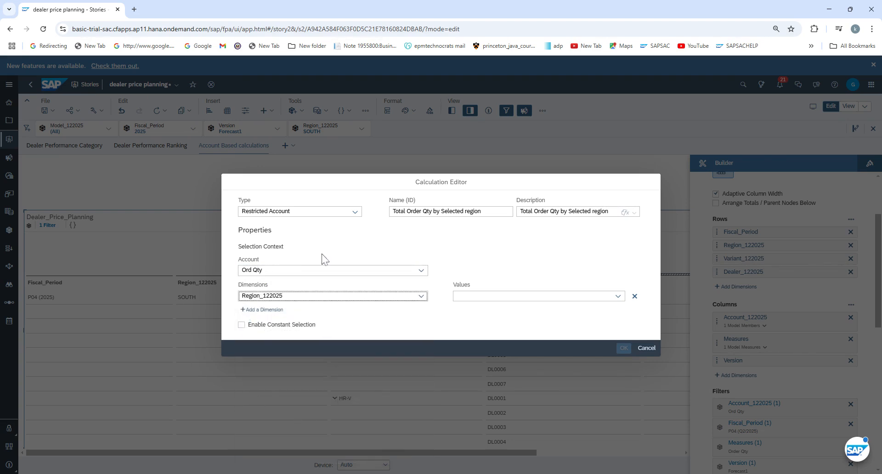
Create a new calculation input control for the Region_122025 values and enter the name "Select region for region total"
{"action": "left_click", "coordinate": [617, 296]}
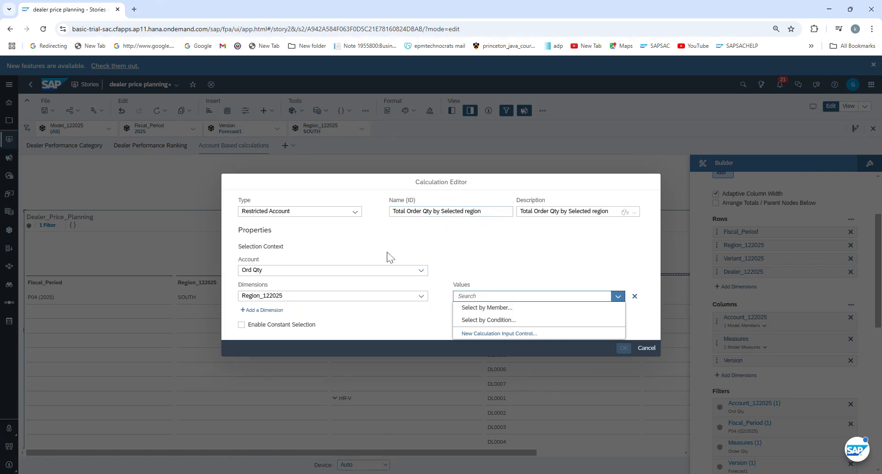
{"action": "left_click", "coordinate": [506, 335]}
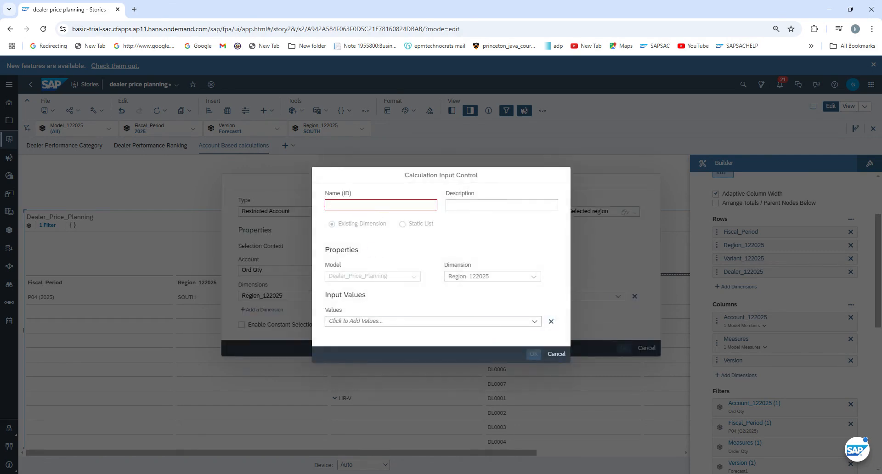
{"action": "left_click", "coordinate": [374, 205]}
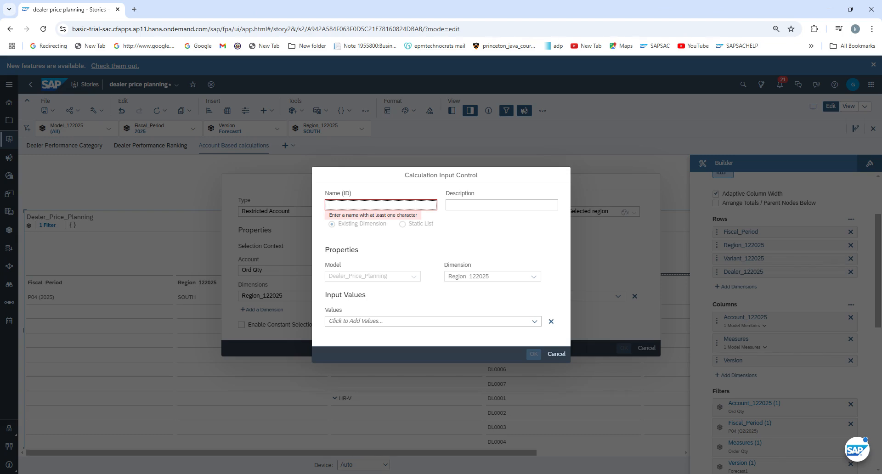
{"action": "type", "text": "Select re"}
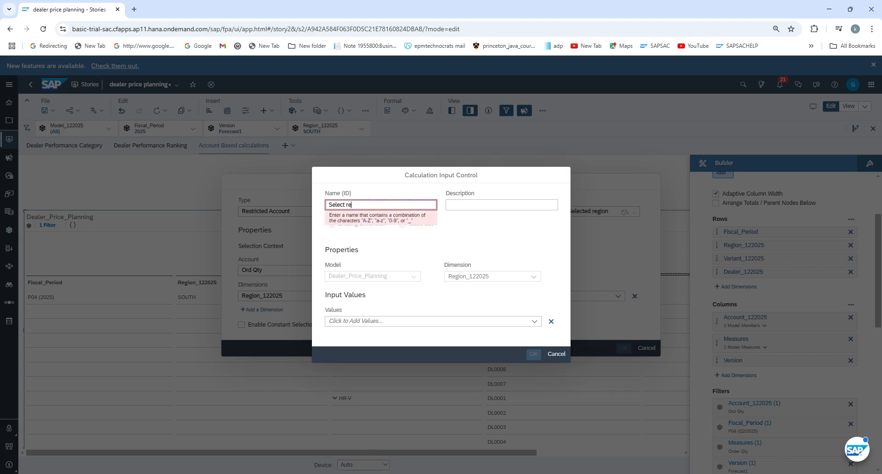
{"action": "type", "text": "gion for T"}
{"action": "type", "text": "otal"}
{"action": "type", "text": " di"}
{"action": "key", "text": "BackSpace"}
{"action": "key", "text": "BackSpace"}
{"action": "key", "text": "BackSpace"}
{"action": "key", "text": "BackSpace"}
{"action": "key", "text": "BackSpace"}
{"action": "type", "text": "region sotal"}
Replace the spaces in the input control's name with underscores so it reads Select_region_for_region_total
{"action": "left_click", "coordinate": [347, 205]}
{"action": "key", "text": "BackSpace"}
{"action": "type", "text": "_"}
{"action": "left_click", "coordinate": [366, 204]}
{"action": "key", "text": "BackSpace"}
{"action": "type", "text": "_"}
{"action": "left_click", "coordinate": [376, 205]}
{"action": "key", "text": "BackSpace"}
{"action": "type", "text": "_"}
{"action": "left_click", "coordinate": [396, 205]}
{"action": "key", "text": "BackSpace"}
{"action": "type", "text": "_"}
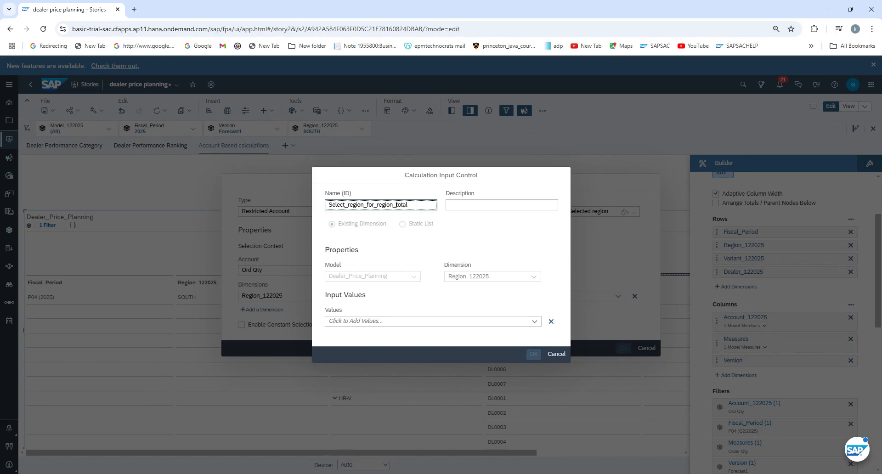
Copy the input control's name into its description and change the underscores to spaces: "Select region for region total"
{"action": "key", "text": "ctrl+a"}
{"action": "key", "text": "ctrl+c"}
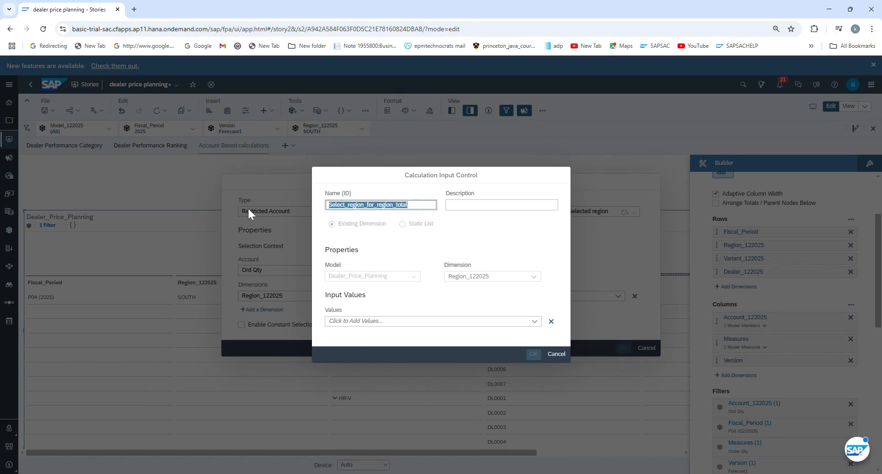
{"action": "key", "text": "Tab"}
{"action": "key", "text": "ctrl+v"}
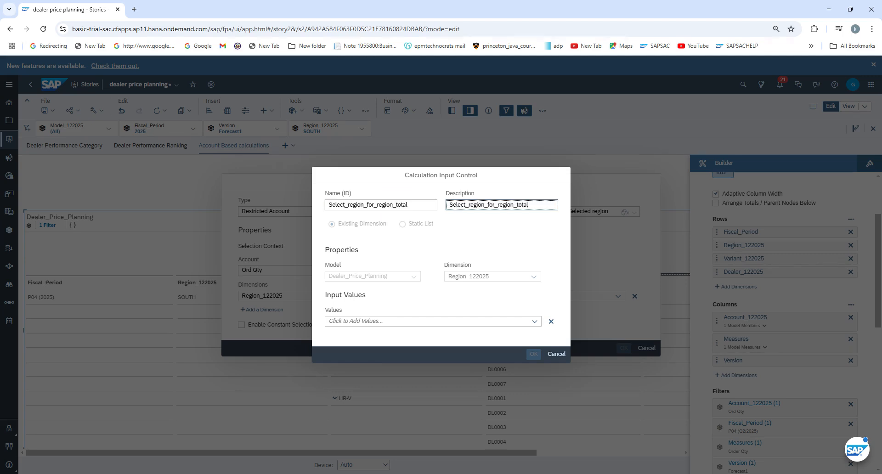
{"action": "left_click", "coordinate": [469, 205]}
{"action": "key", "text": "BackSpace"}
{"action": "left_click", "coordinate": [486, 205]}
{"action": "key", "text": "BackSpace"}
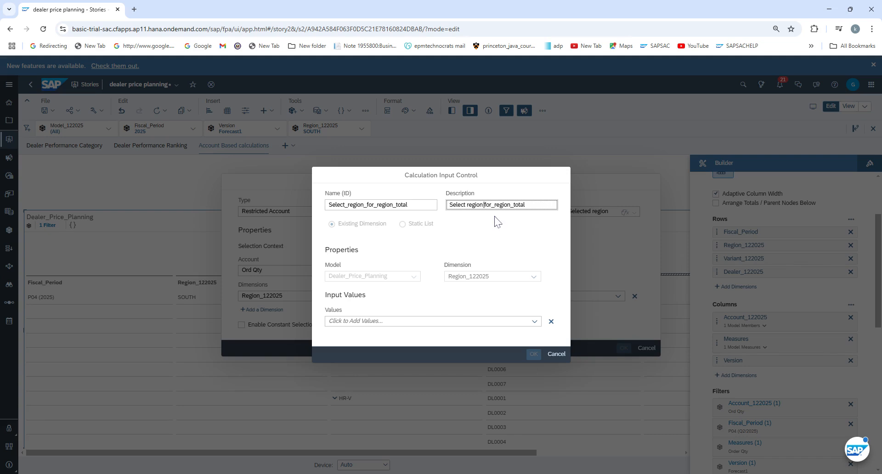
{"action": "key", "text": "BackSpace"}
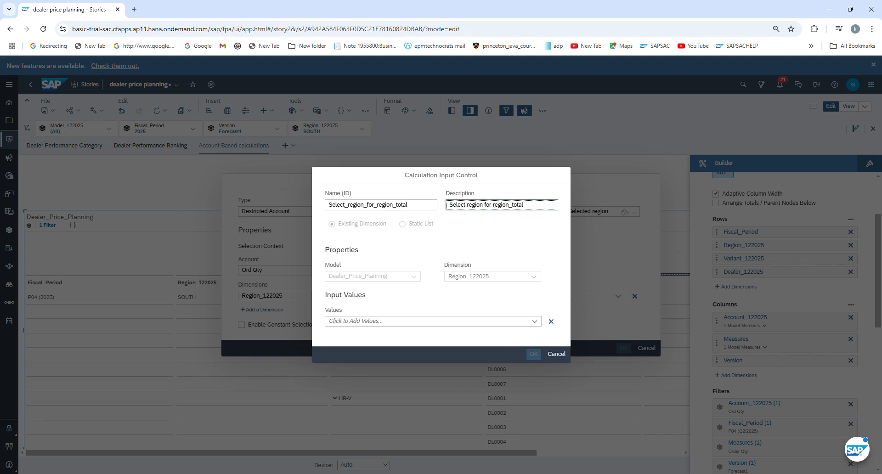
{"action": "key", "text": "BackSpace"}
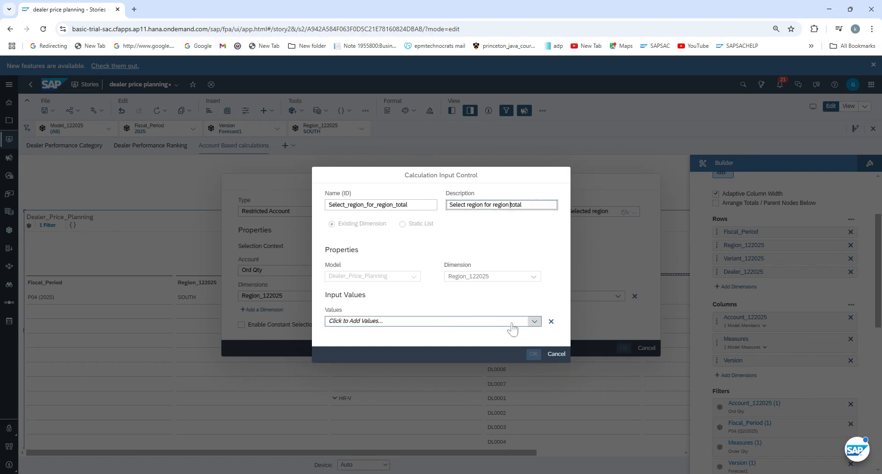
Select All Members by member as the input control's values, then confirm the input control and the restricted account calculation
{"action": "left_click", "coordinate": [534, 323]}
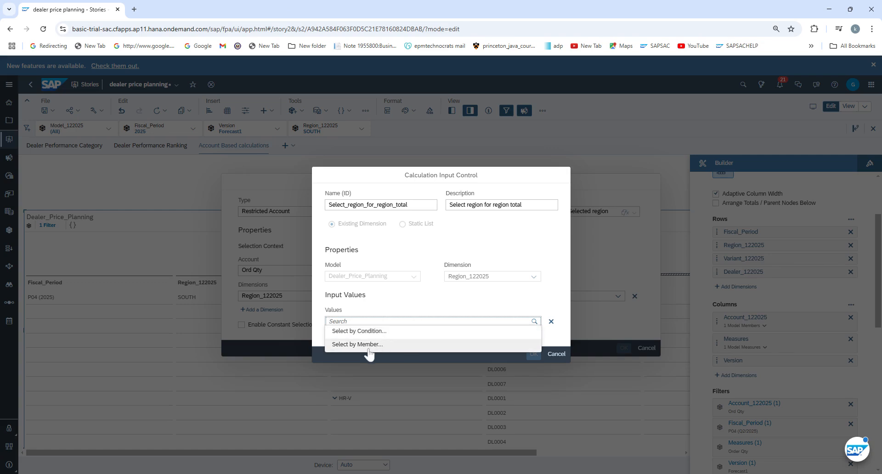
{"action": "left_click", "coordinate": [369, 347]}
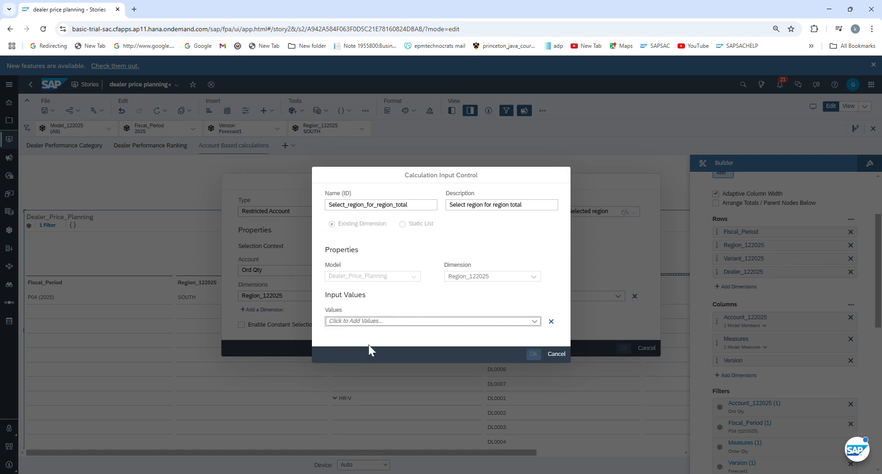
{"action": "left_click", "coordinate": [534, 323]}
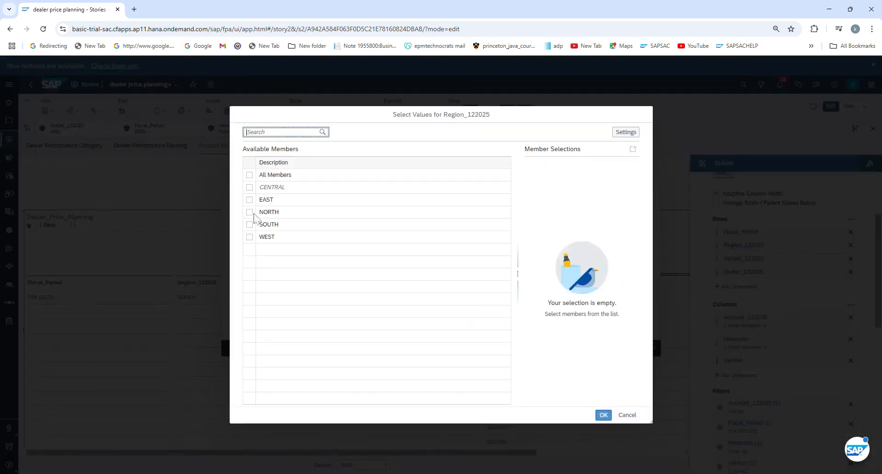
{"action": "left_click", "coordinate": [250, 175]}
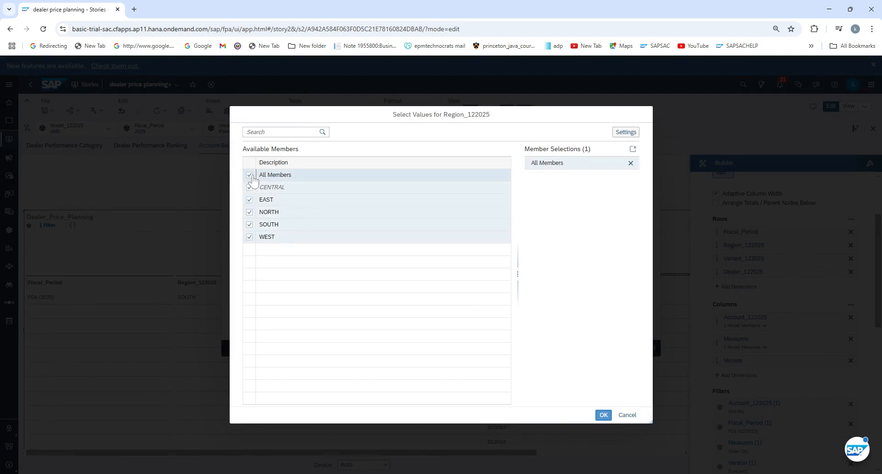
{"action": "left_click", "coordinate": [603, 415]}
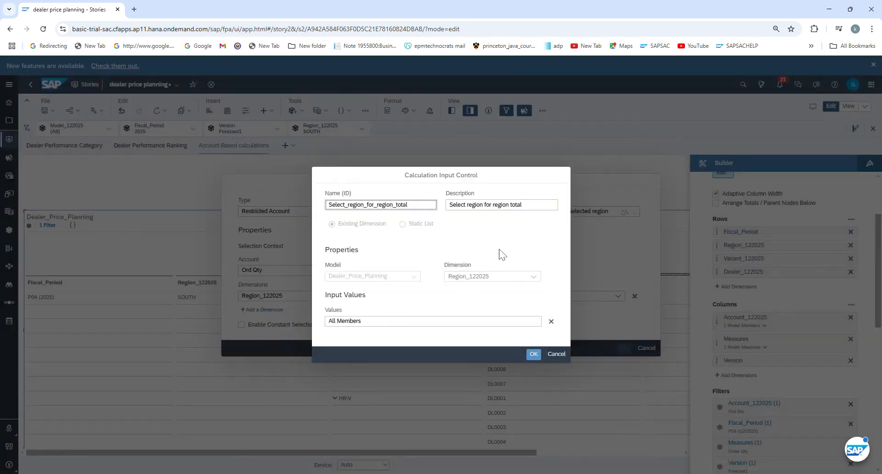
{"action": "left_click", "coordinate": [534, 354]}
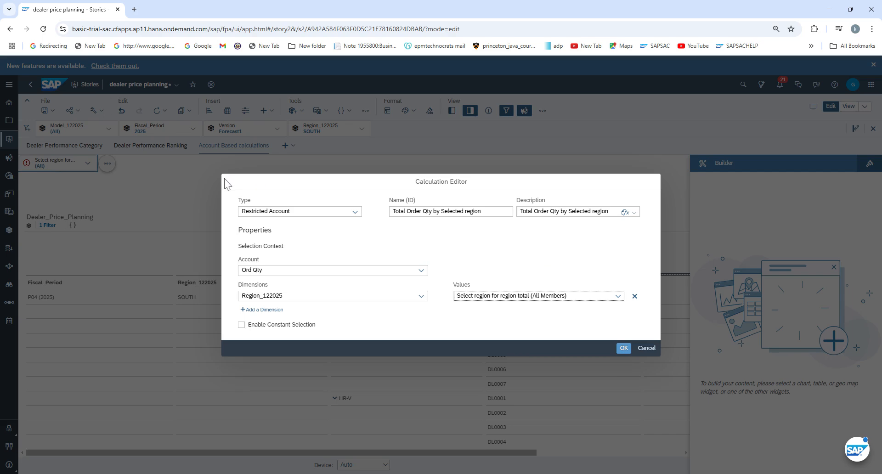
{"action": "left_click", "coordinate": [624, 348]}
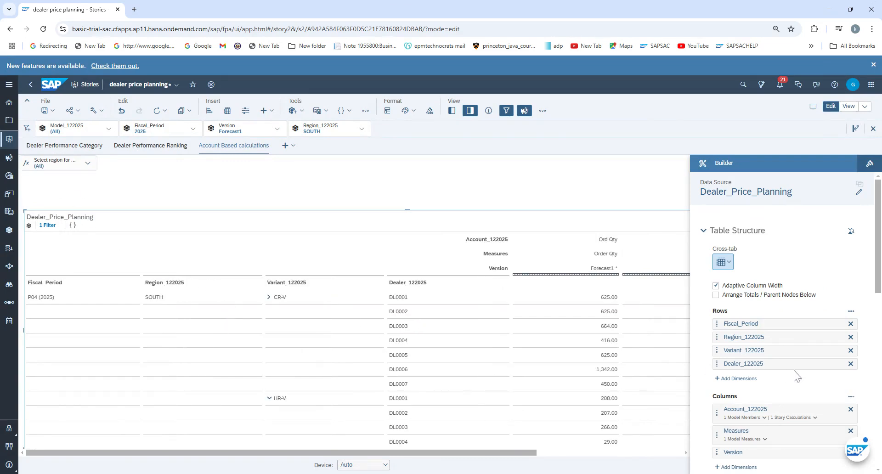
Compare the Total Order Qty by Selected region column with the Ord Qty column across the variants and dealers
{"action": "scroll", "coordinate": [754, 345], "scroll_direction": "down", "scroll_amount": 2}
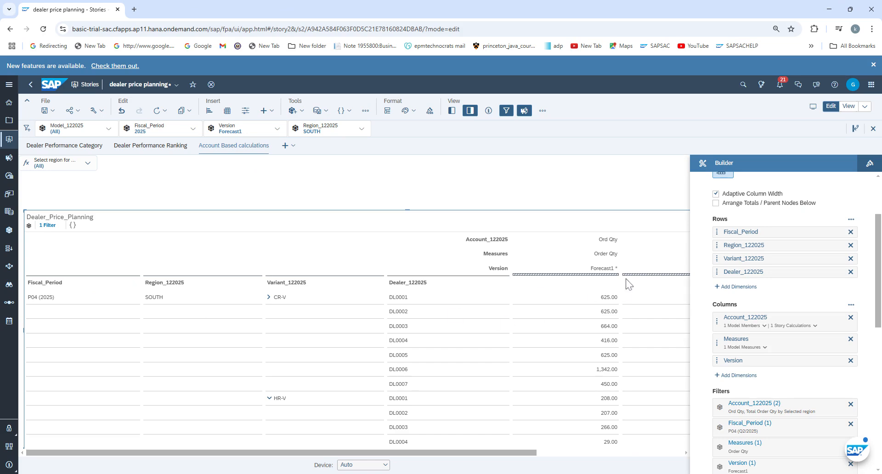
{"action": "left_click_drag", "start_coordinate": [437, 453], "coordinate": [553, 461]}
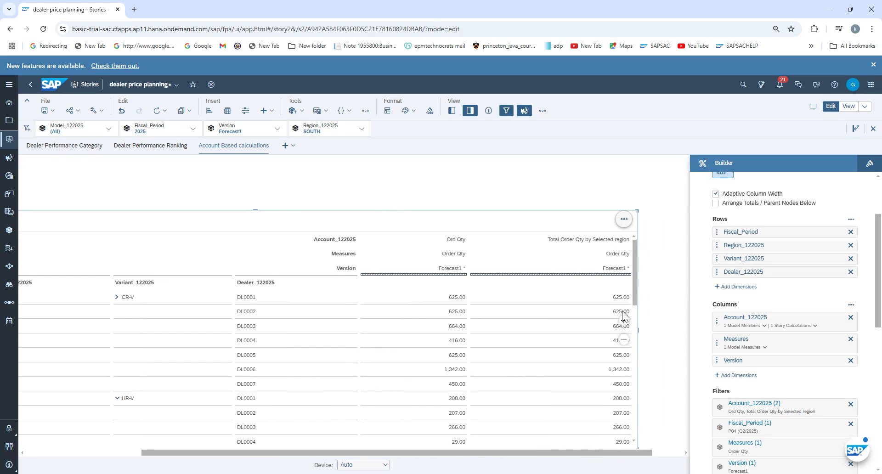
{"action": "left_click_drag", "start_coordinate": [635, 304], "coordinate": [656, 446]}
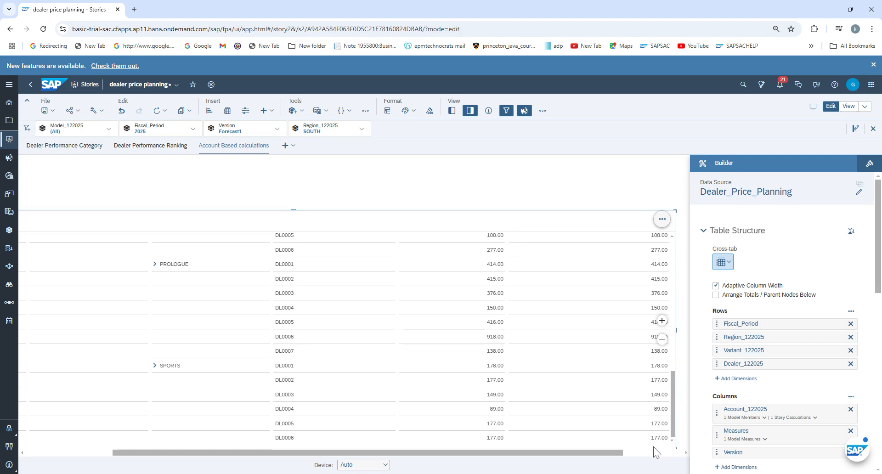
{"action": "scroll", "coordinate": [627, 321], "scroll_direction": "up", "scroll_amount": 10}
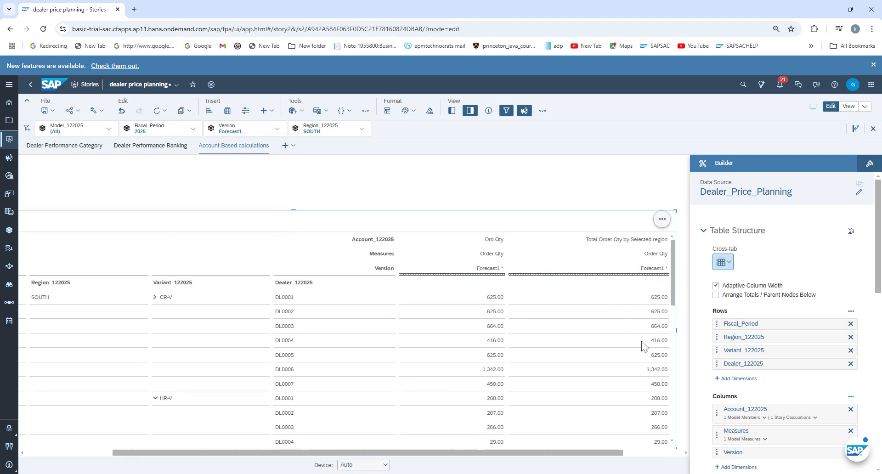
{"action": "left_click_drag", "start_coordinate": [593, 451], "coordinate": [535, 458]}
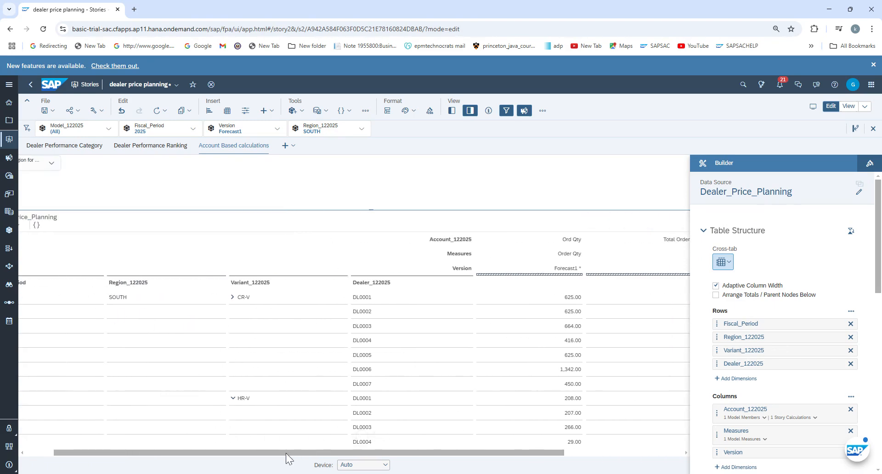
{"action": "left_click_drag", "start_coordinate": [286, 453], "coordinate": [55, 345]}
{"action": "scroll", "coordinate": [465, 325], "scroll_direction": "down", "scroll_amount": 5}
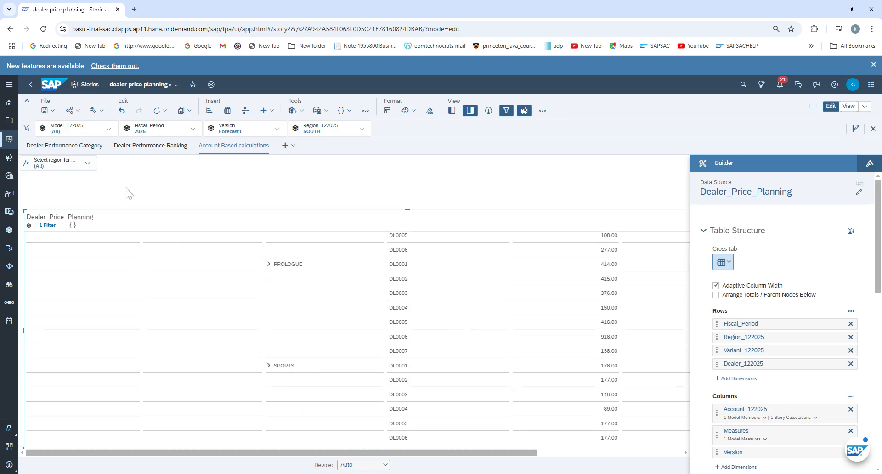
Check the values offered by the region input control, then set the Region_122025 story filter to All
{"action": "left_click", "coordinate": [88, 167]}
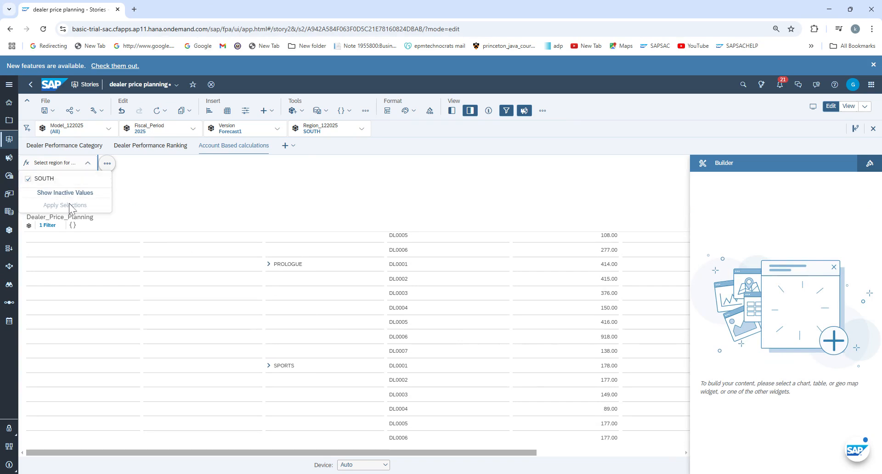
{"action": "left_click", "coordinate": [362, 129]}
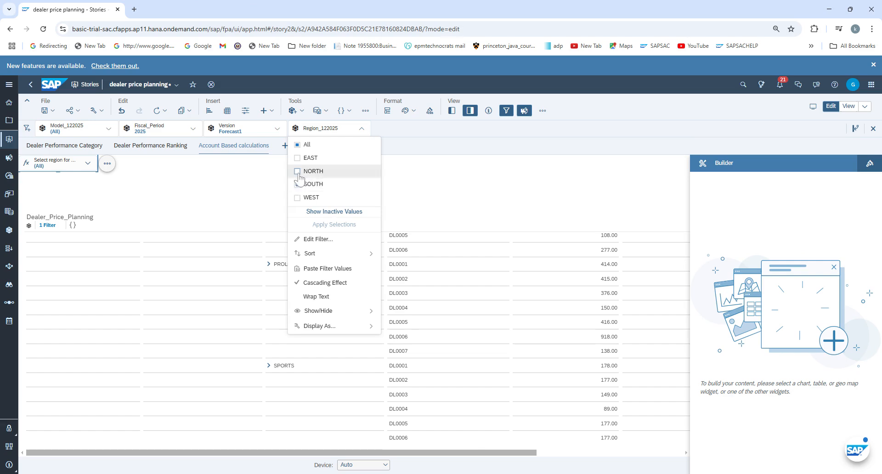
{"action": "left_click", "coordinate": [297, 145]}
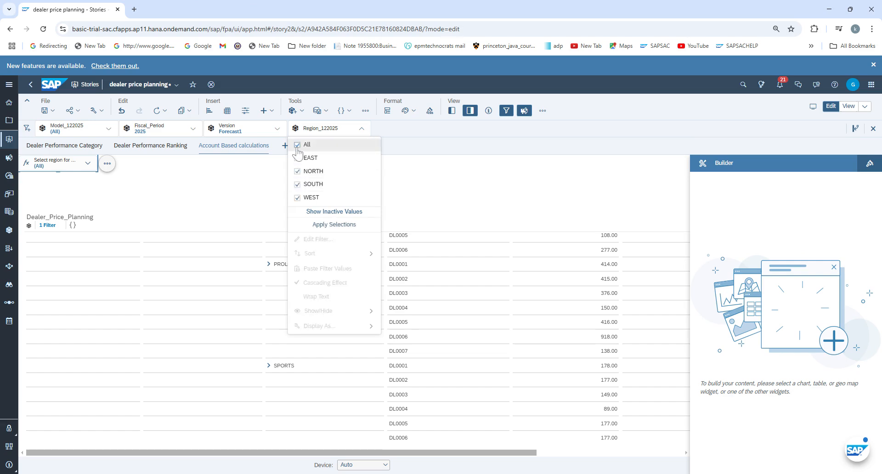
{"action": "left_click", "coordinate": [344, 225]}
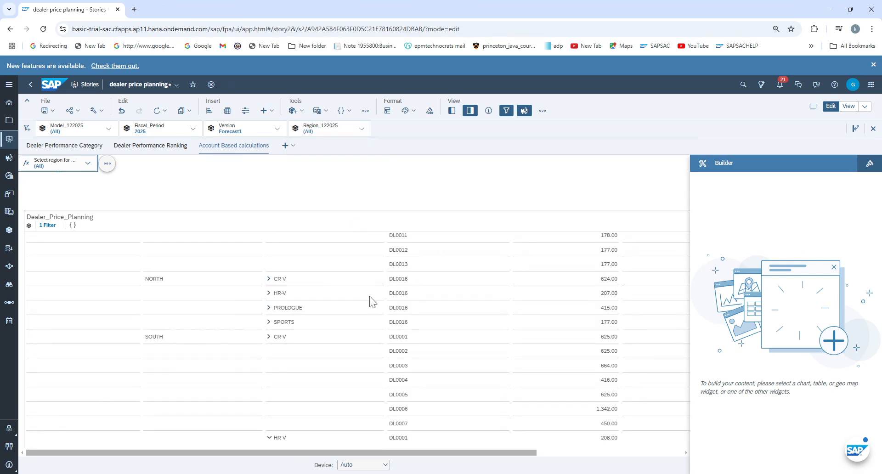
{"action": "left_click_drag", "start_coordinate": [401, 454], "coordinate": [534, 459]}
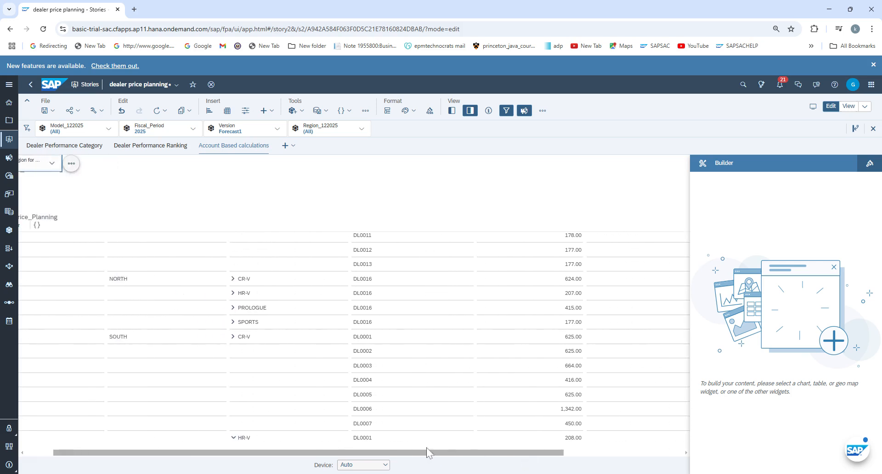
Set the region input control for the region total to SOUTH only
{"action": "left_click", "coordinate": [471, 112]}
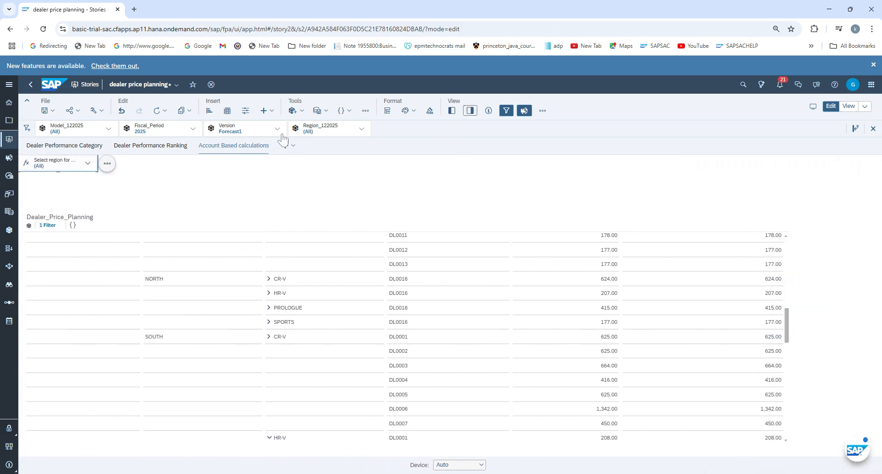
{"action": "left_click", "coordinate": [87, 164]}
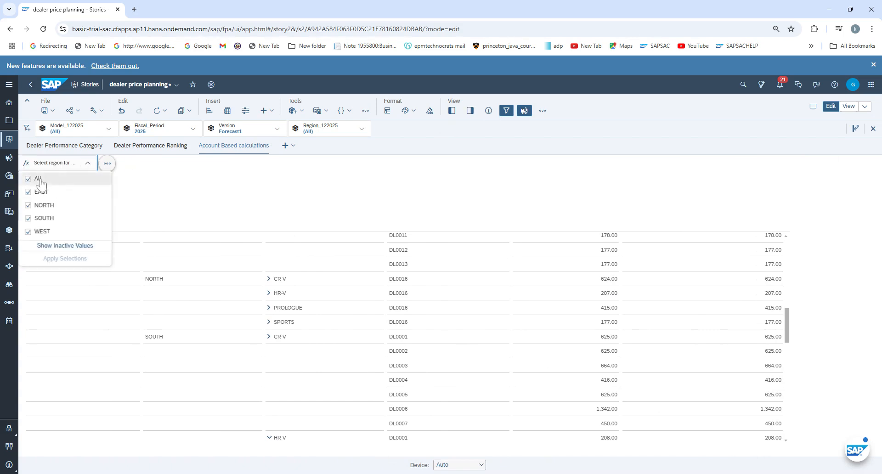
{"action": "left_click", "coordinate": [29, 219]}
{"action": "left_click", "coordinate": [69, 259]}
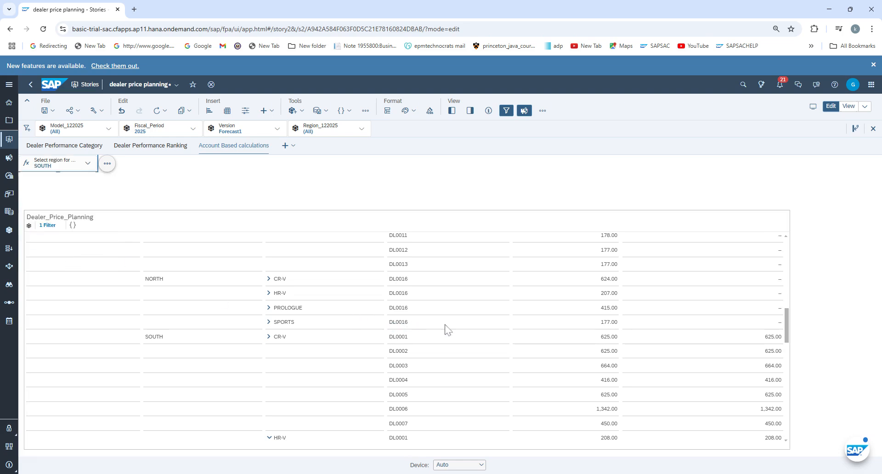
Compare the Ord Qty and restricted account columns across the EAST, NORTH, SOUTH and WEST rows
{"action": "left_click", "coordinate": [159, 346]}
{"action": "scroll", "coordinate": [757, 405], "scroll_direction": "down", "scroll_amount": 10}
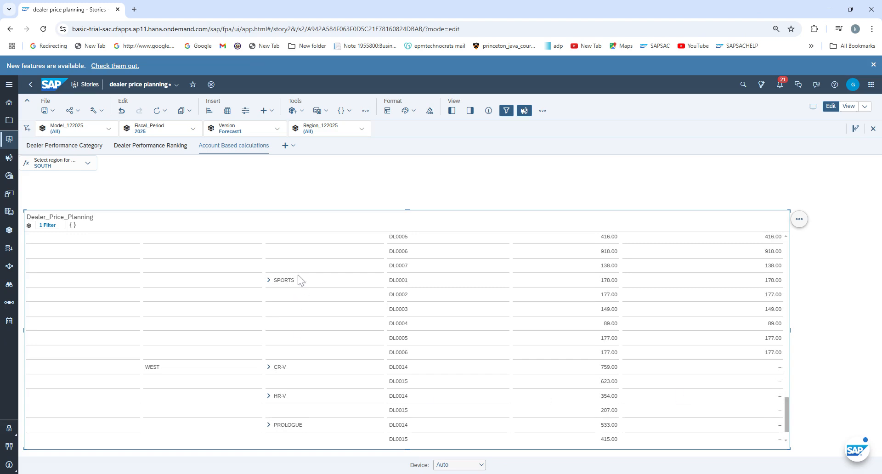
{"action": "scroll", "coordinate": [756, 356], "scroll_direction": "down", "scroll_amount": 2}
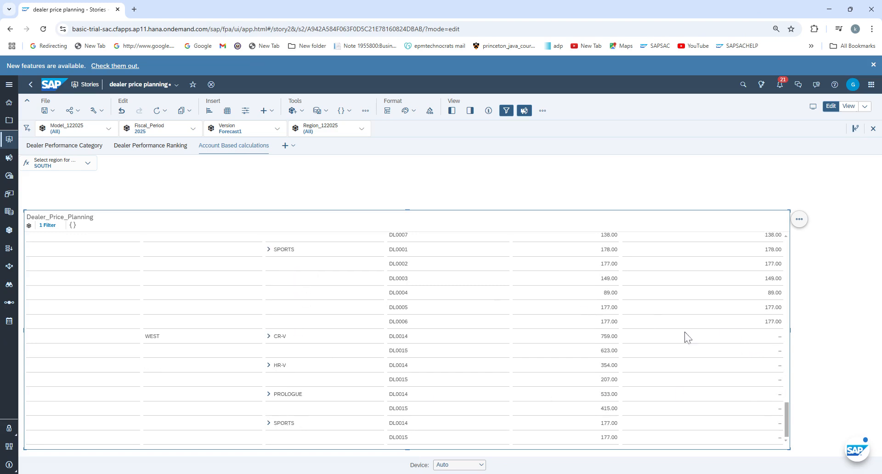
{"action": "left_click", "coordinate": [147, 344]}
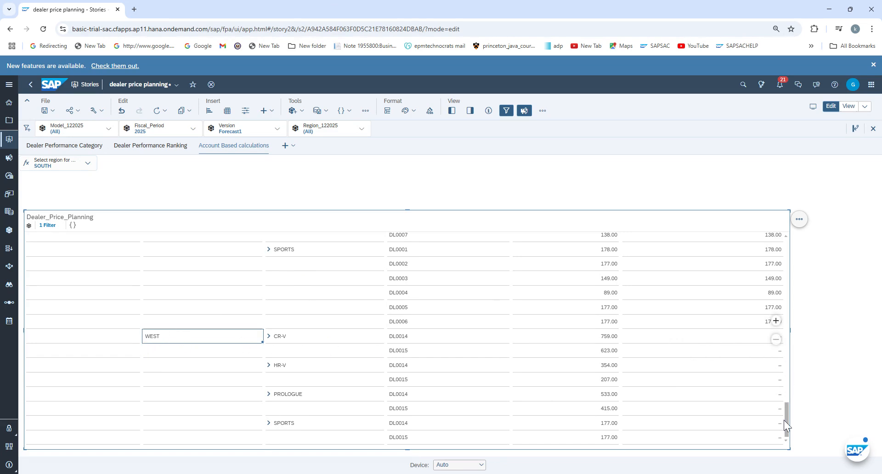
{"action": "scroll", "coordinate": [759, 344], "scroll_direction": "up", "scroll_amount": 3}
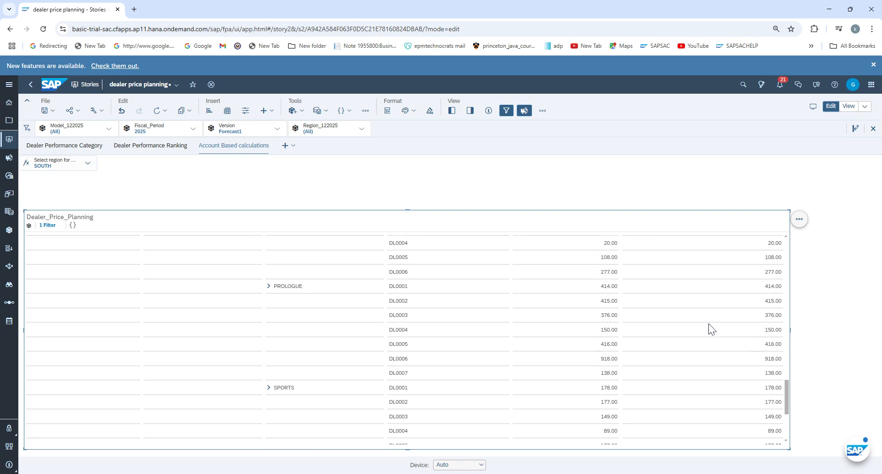
{"action": "scroll", "coordinate": [781, 281], "scroll_direction": "up", "scroll_amount": 3}
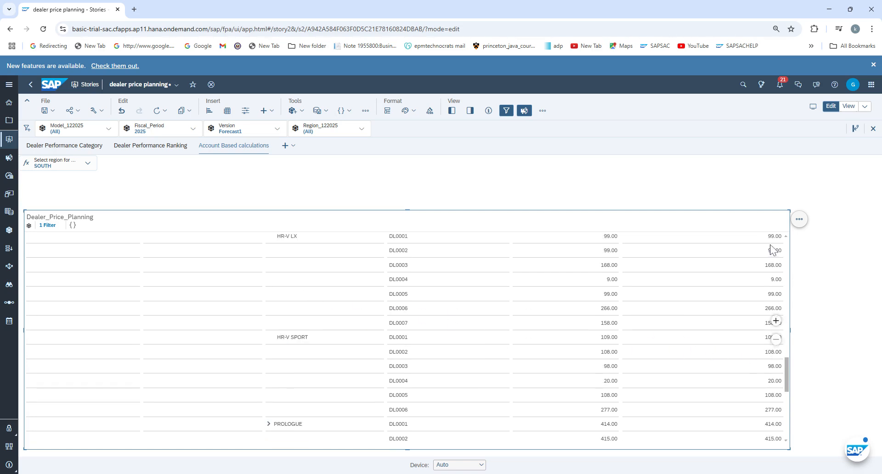
{"action": "scroll", "coordinate": [781, 363], "scroll_direction": "up", "scroll_amount": 4}
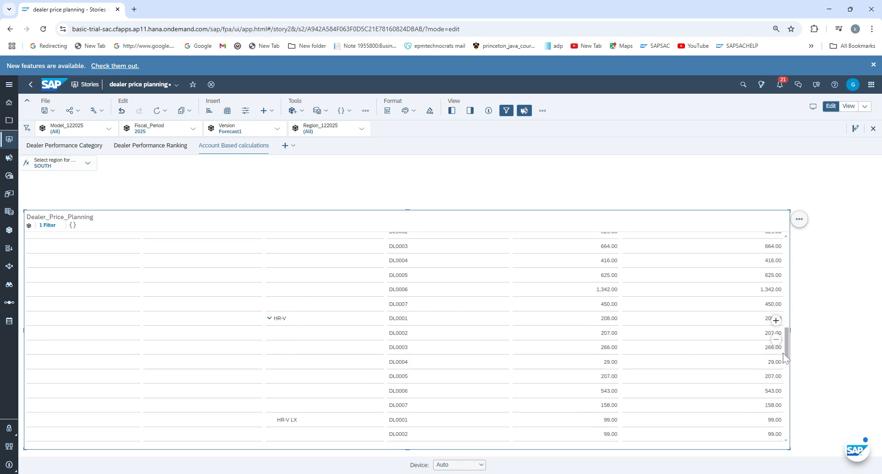
{"action": "scroll", "coordinate": [528, 340], "scroll_direction": "up", "scroll_amount": 4}
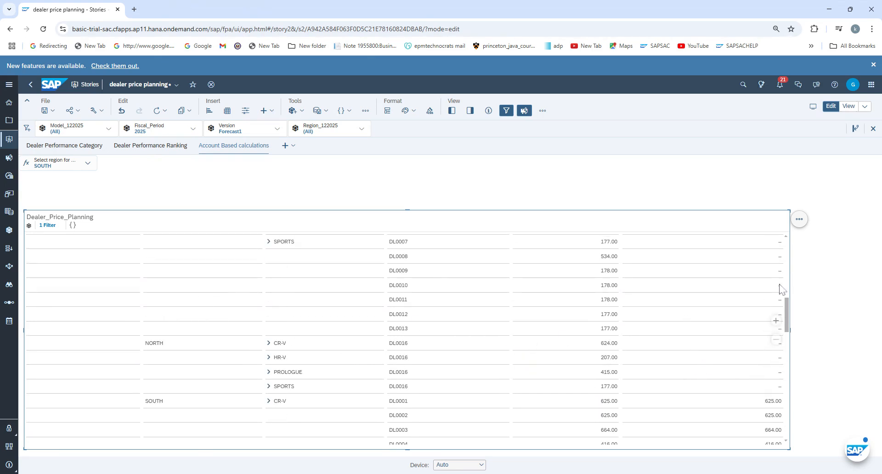
{"action": "scroll", "coordinate": [470, 338], "scroll_direction": "up", "scroll_amount": 5}
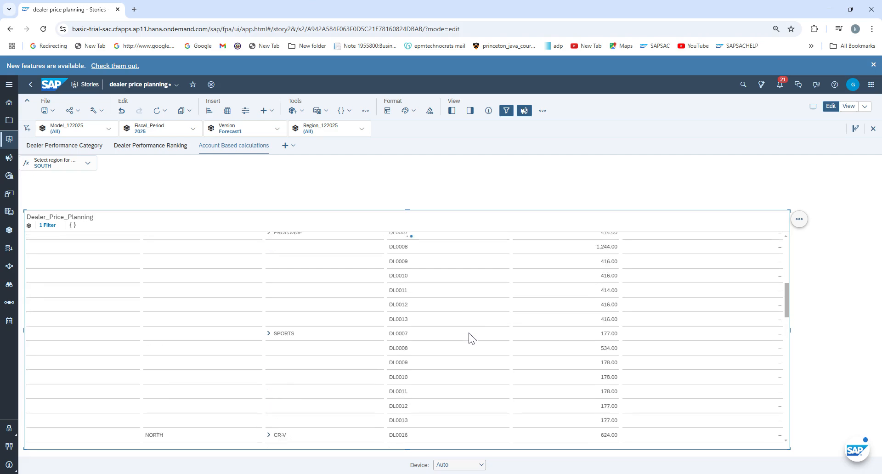
{"action": "scroll", "coordinate": [469, 334], "scroll_direction": "up", "scroll_amount": 3}
{"action": "scroll", "coordinate": [469, 333], "scroll_direction": "down", "scroll_amount": 10}
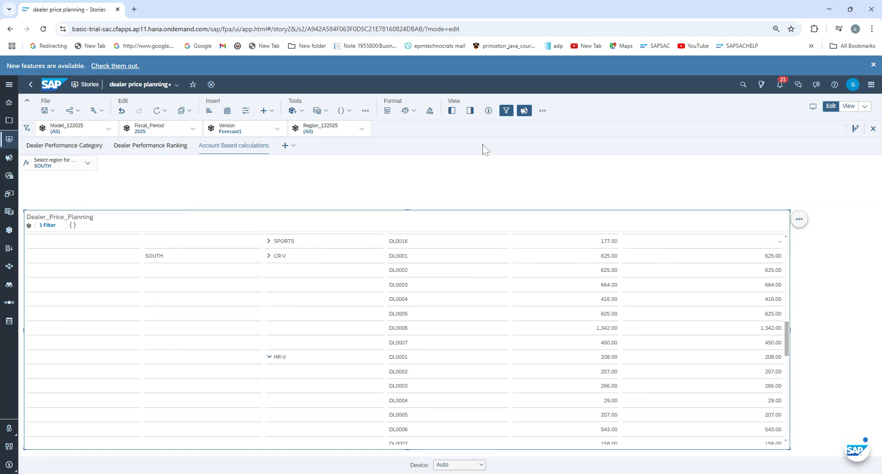
Review the account, dimension and values of the Total Order Qty by Selected region calculation, leaving them unchanged
{"action": "left_click", "coordinate": [472, 114]}
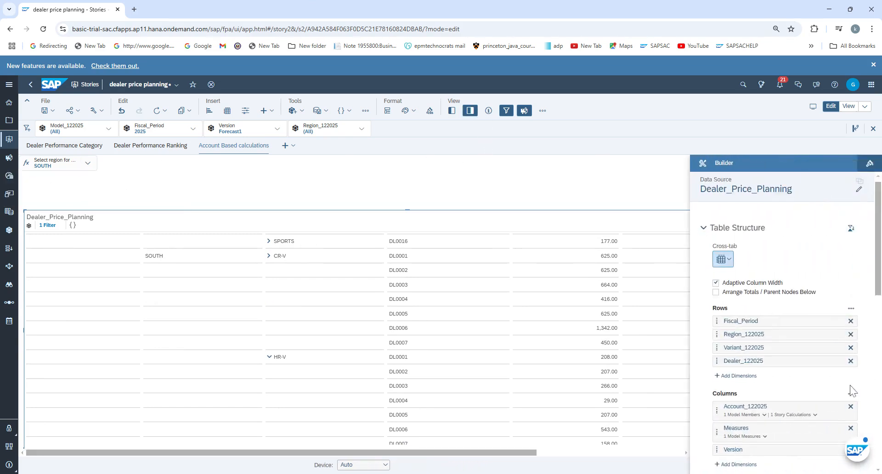
{"action": "scroll", "coordinate": [845, 377], "scroll_direction": "down", "scroll_amount": 2}
{"action": "left_click", "coordinate": [816, 327]}
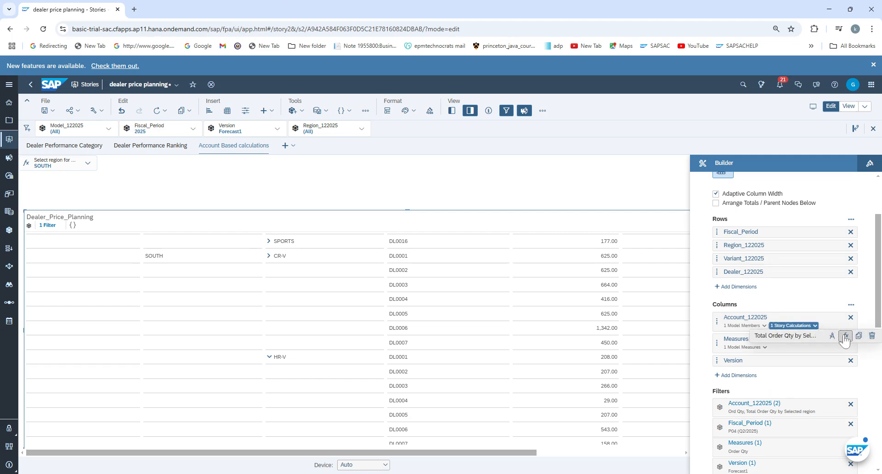
{"action": "left_click", "coordinate": [844, 336]}
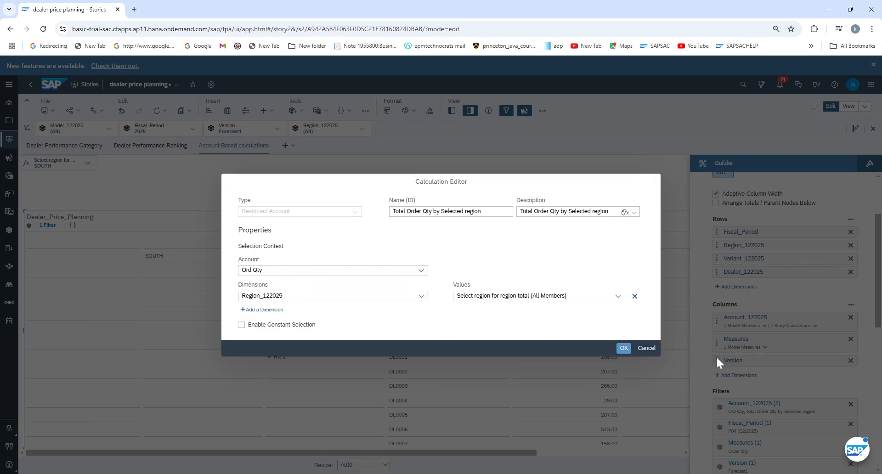
{"action": "left_click", "coordinate": [645, 348]}
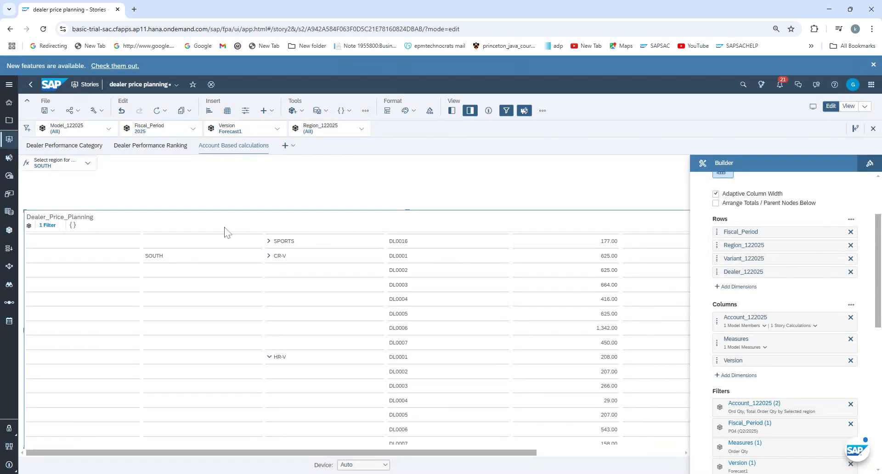
Remove the Dealer_122025 and Variant_122025 dimensions from the table's rows
{"action": "scroll", "coordinate": [276, 317], "scroll_direction": "up", "scroll_amount": 10}
{"action": "scroll", "coordinate": [284, 309], "scroll_direction": "up", "scroll_amount": 1}
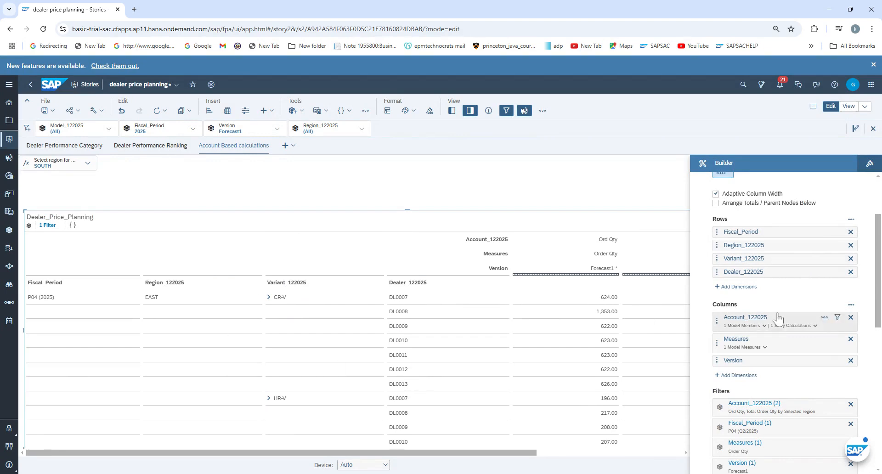
{"action": "left_click", "coordinate": [815, 326]}
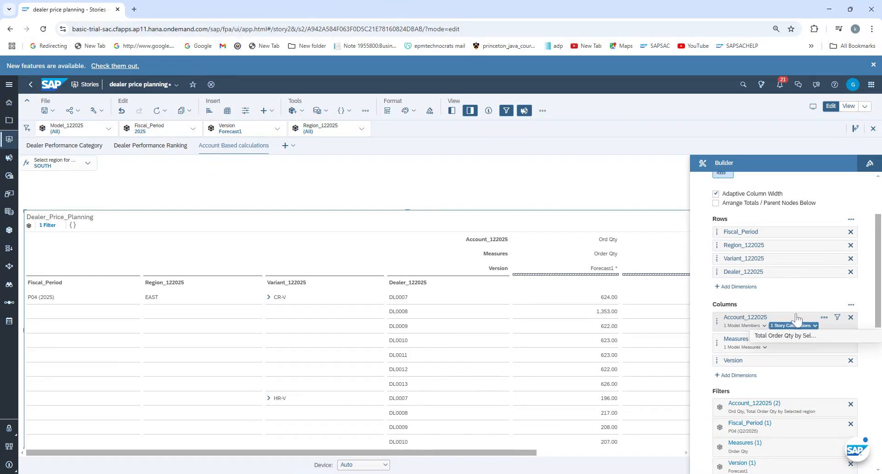
{"action": "left_click", "coordinate": [850, 272]}
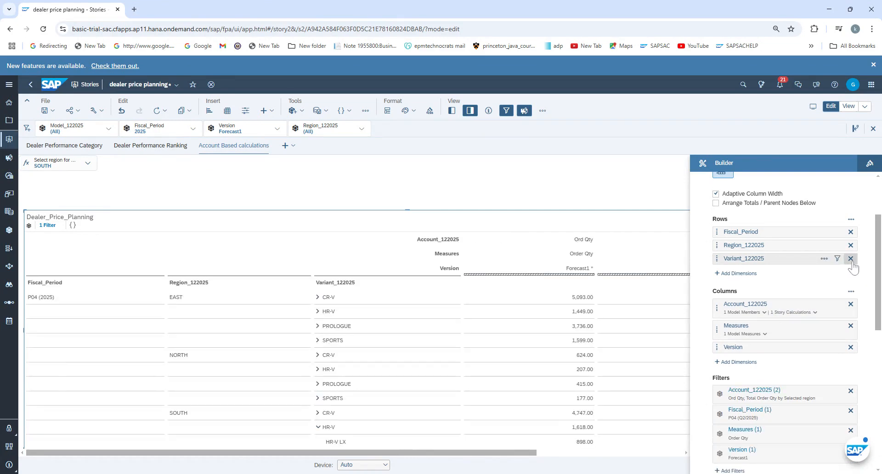
{"action": "left_click", "coordinate": [850, 259]}
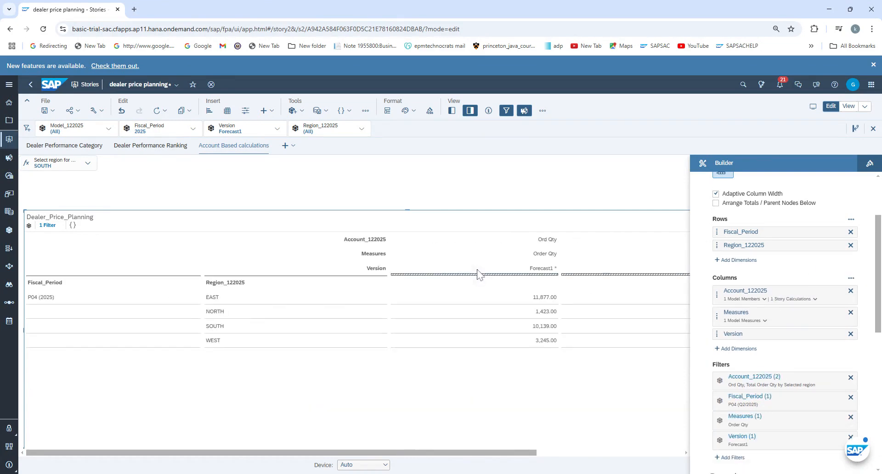
Compare Ord Qty with Total Order Qty by Selected region for SOUTH and the other regions
{"action": "left_click_drag", "start_coordinate": [369, 454], "coordinate": [427, 458]}
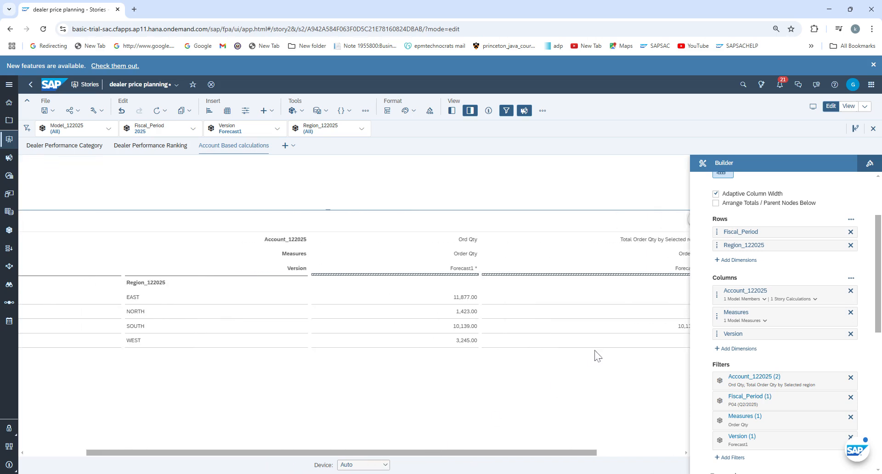
{"action": "left_click", "coordinate": [673, 332]}
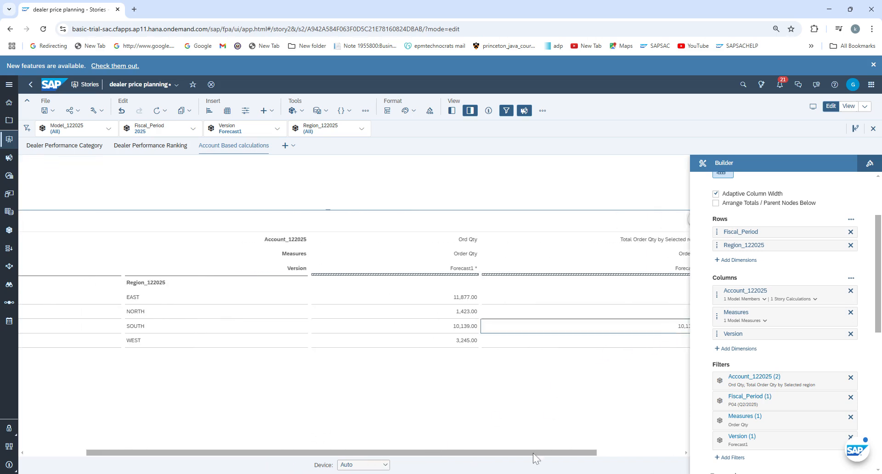
{"action": "left_click_drag", "start_coordinate": [532, 453], "coordinate": [436, 452]}
{"action": "left_click", "coordinate": [37, 298]}
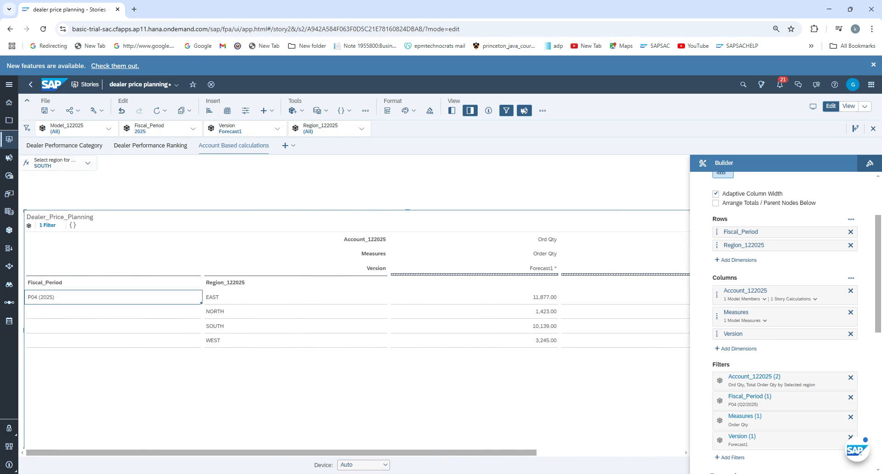
{"action": "left_click", "coordinate": [214, 327]}
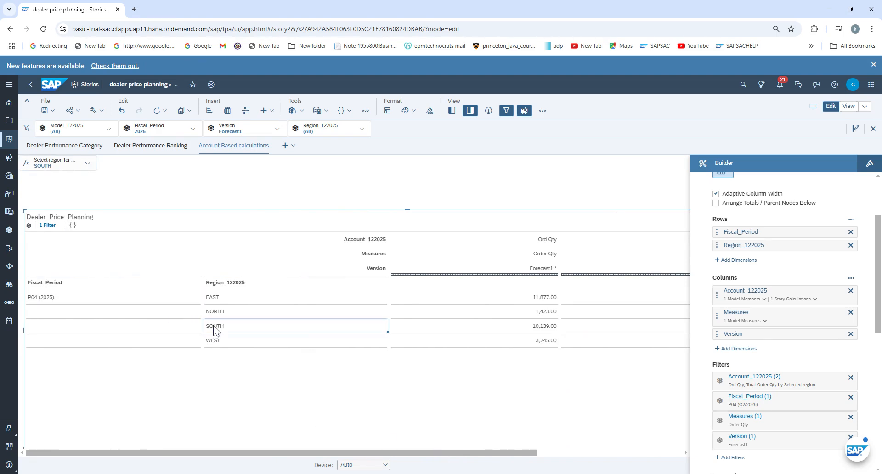
{"action": "left_click", "coordinate": [544, 327]}
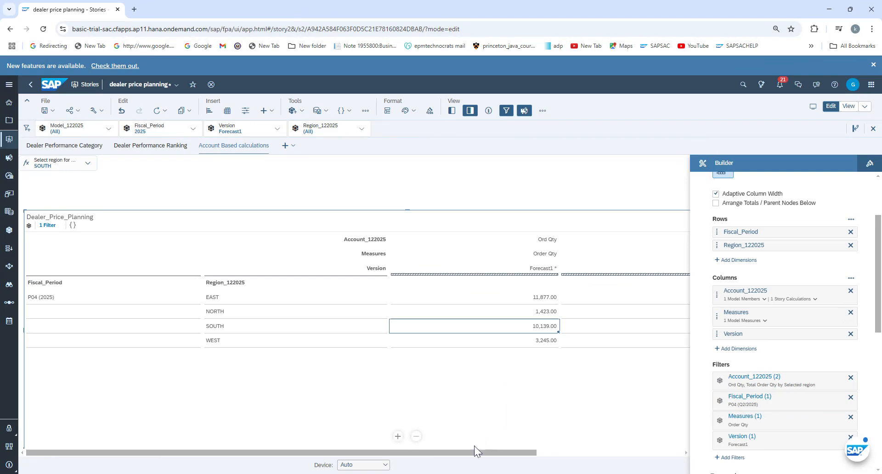
{"action": "left_click_drag", "start_coordinate": [463, 453], "coordinate": [568, 465]}
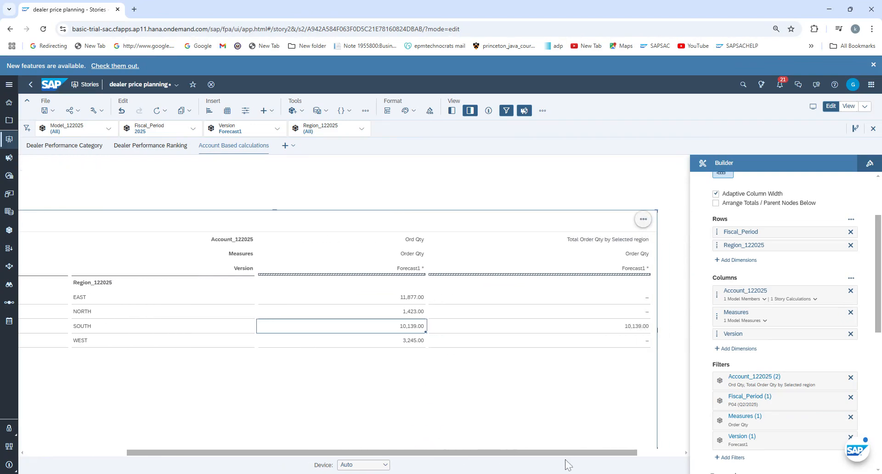
{"action": "left_click", "coordinate": [638, 329]}
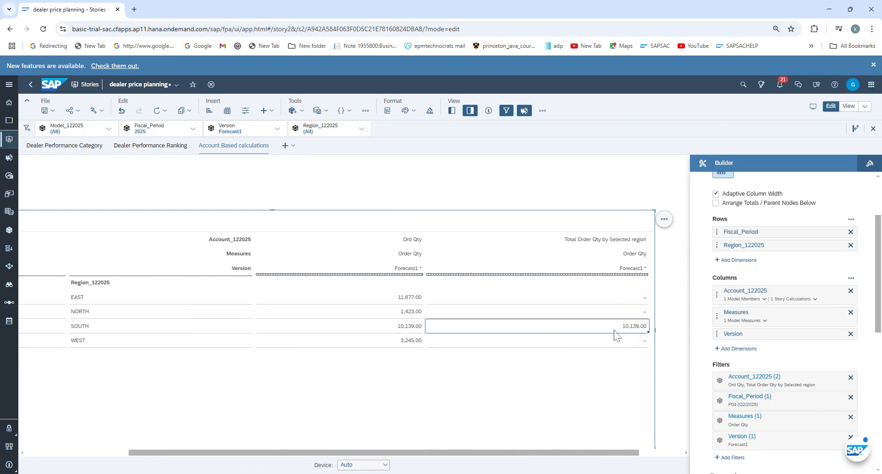
{"action": "left_click", "coordinate": [640, 299]}
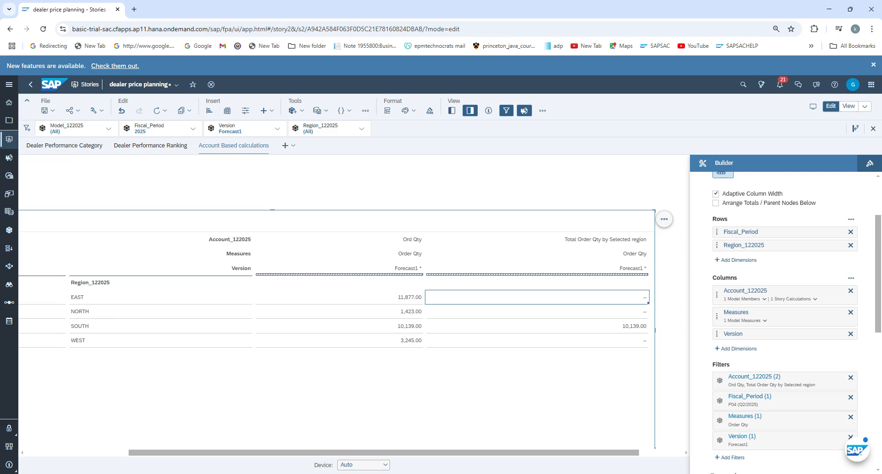
{"action": "left_click", "coordinate": [410, 243]}
{"action": "left_click", "coordinate": [629, 241]}
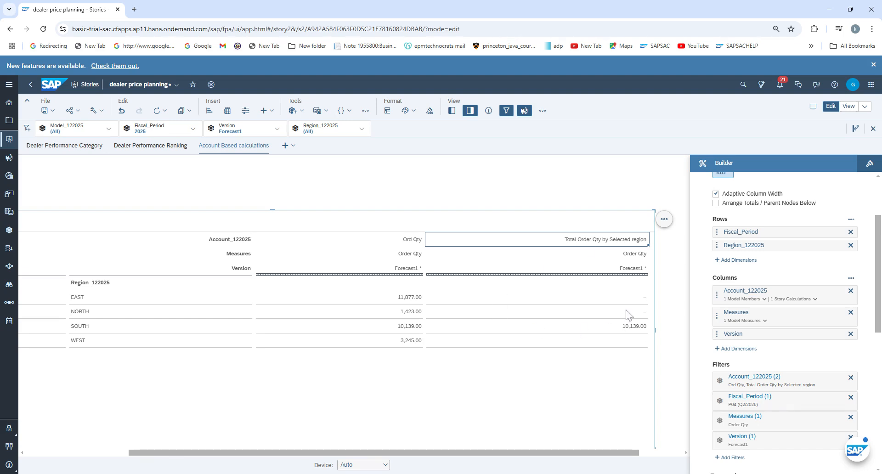
Enable constant selection on Region_122025 in the Total Order Qty by Selected region calculation and check its values for each region
{"action": "left_click", "coordinate": [815, 300]}
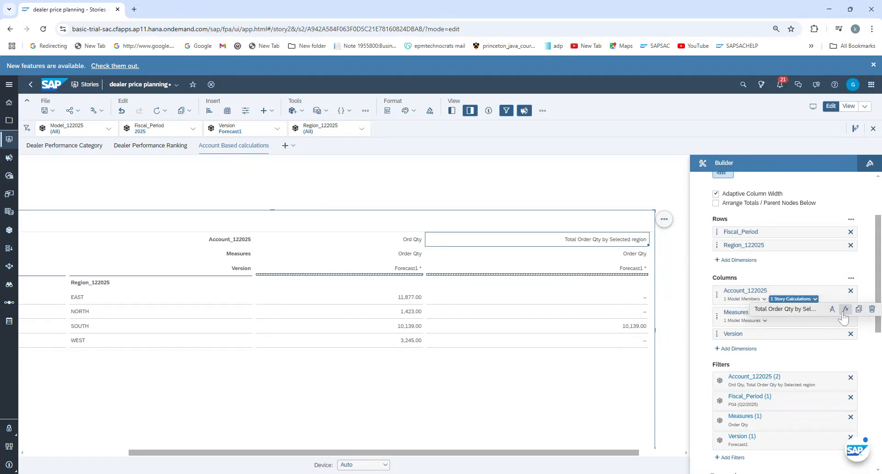
{"action": "left_click", "coordinate": [846, 310]}
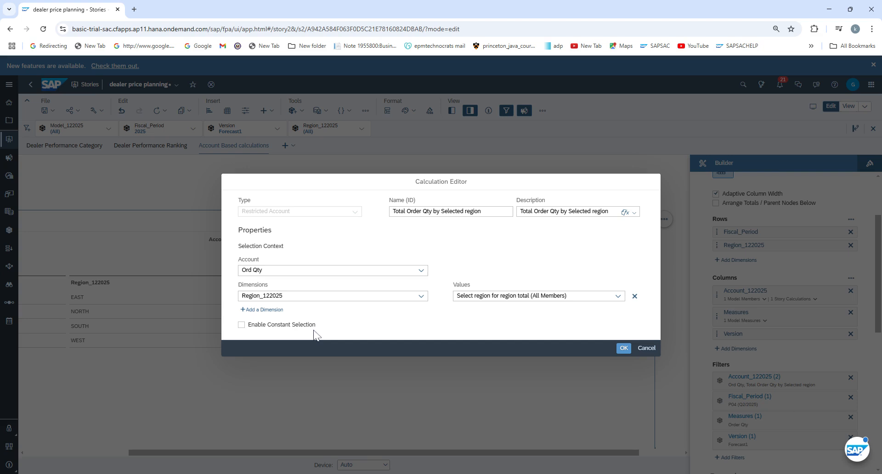
{"action": "left_click", "coordinate": [242, 325]}
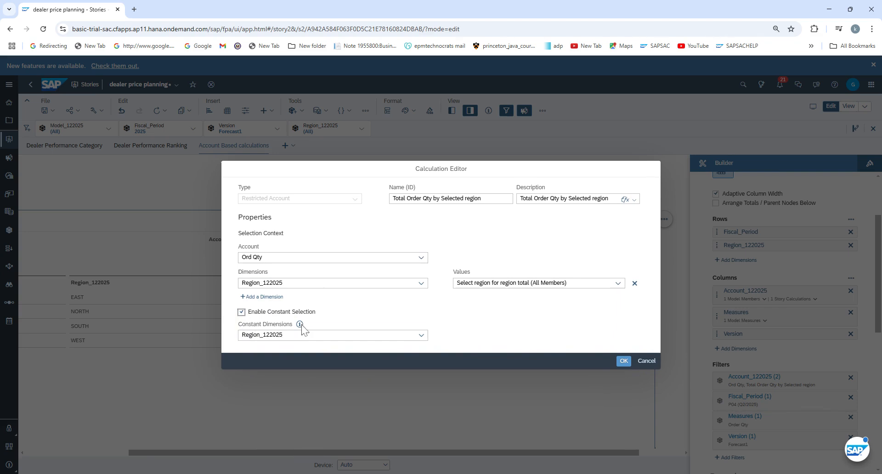
{"action": "mouse_move", "coordinate": [302, 327]}
{"action": "left_click", "coordinate": [624, 363]}
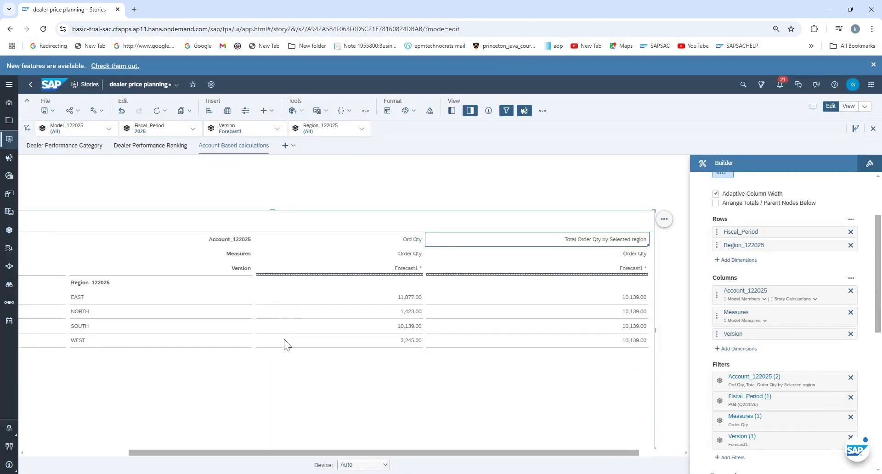
{"action": "left_click", "coordinate": [111, 325]}
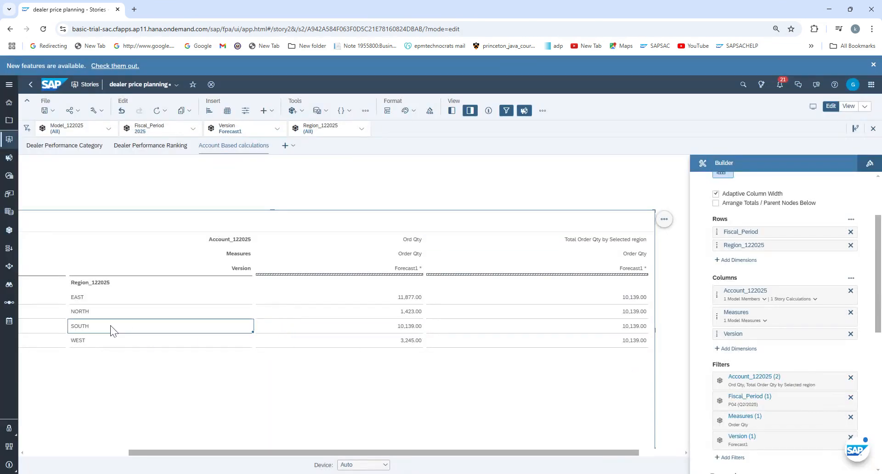
{"action": "left_click", "coordinate": [643, 299]}
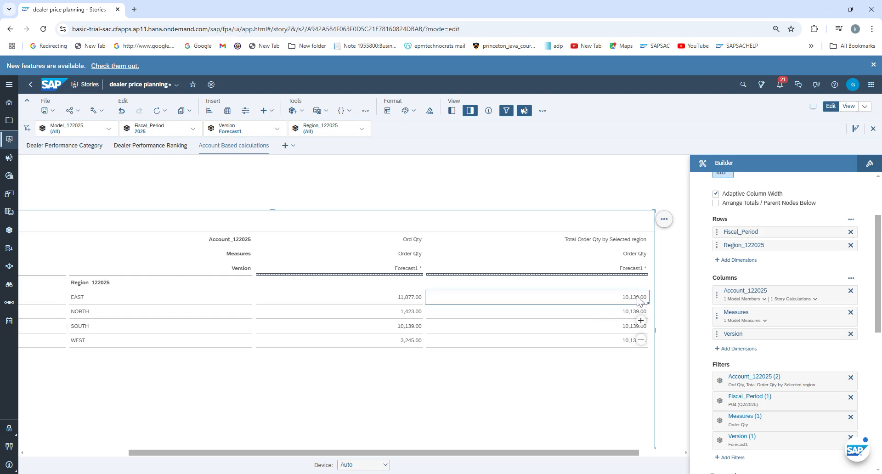
Compare the Ord Qty and Total Order Qty by Selected region values for the EAST and SOUTH regions
{"action": "left_click", "coordinate": [83, 300]}
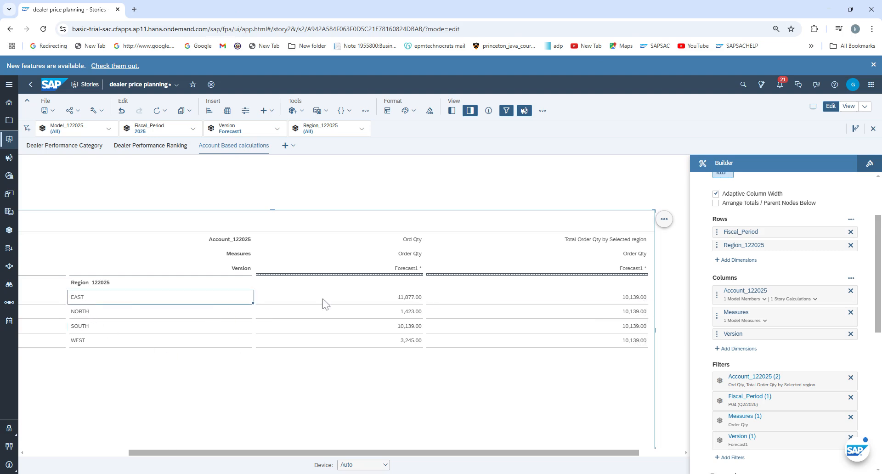
{"action": "left_click", "coordinate": [415, 299]}
{"action": "left_click", "coordinate": [628, 301]}
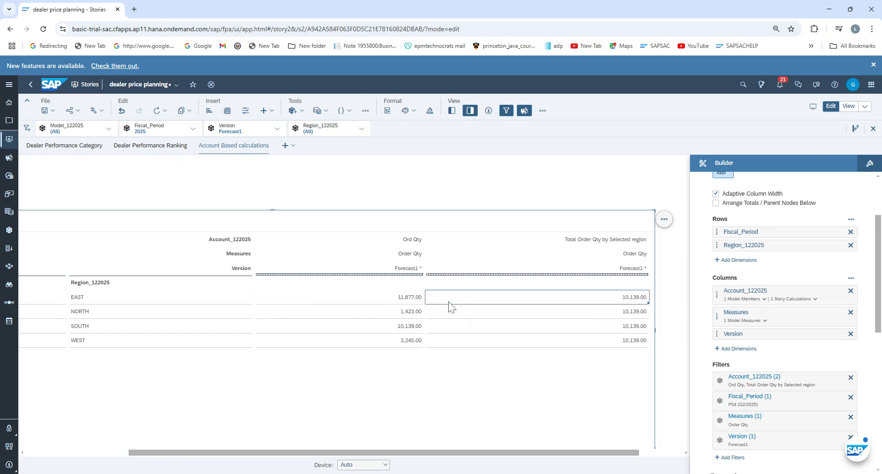
{"action": "left_click", "coordinate": [408, 242]}
{"action": "left_click", "coordinate": [606, 237]}
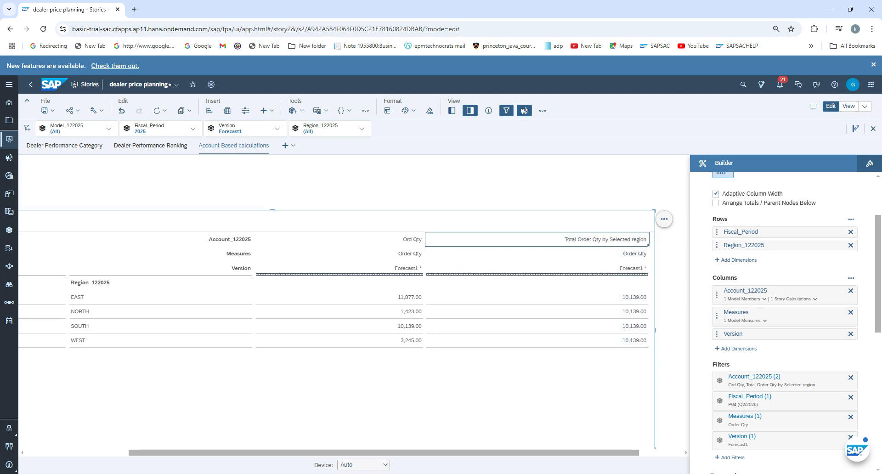
{"action": "left_click", "coordinate": [201, 330]}
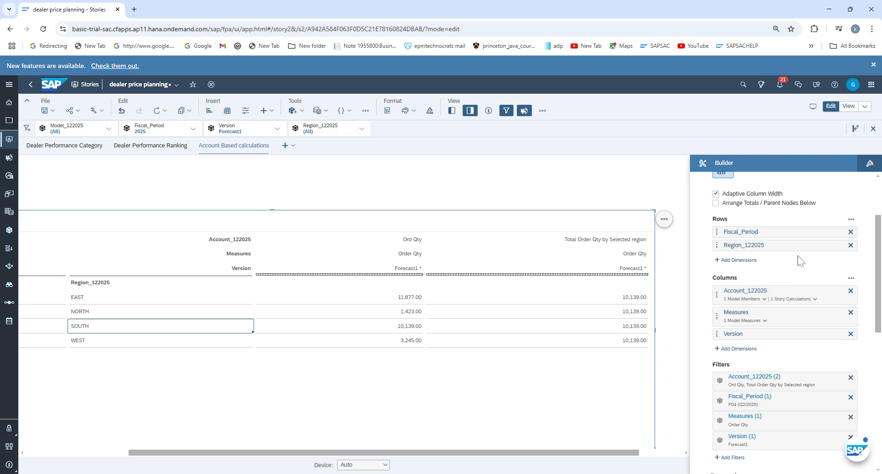
Add the Variant_122025 dimension to the table's rows
{"action": "left_click", "coordinate": [738, 261]}
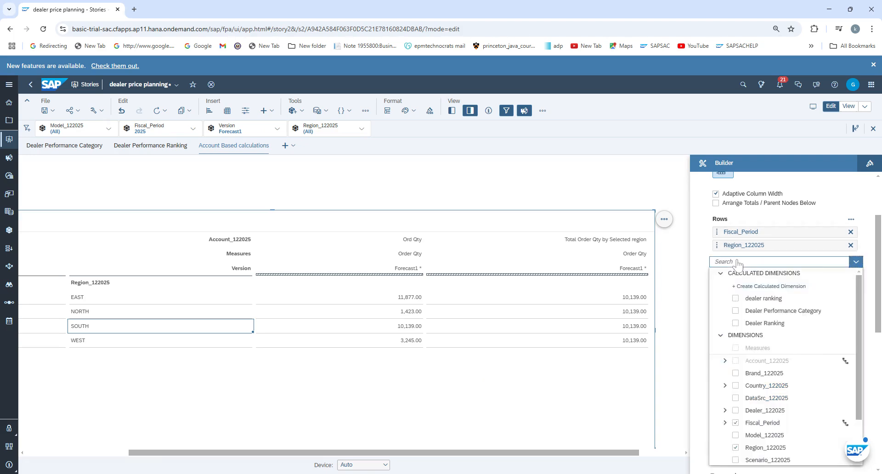
{"action": "scroll", "coordinate": [740, 439], "scroll_direction": "down", "scroll_amount": 2}
{"action": "left_click", "coordinate": [737, 434]}
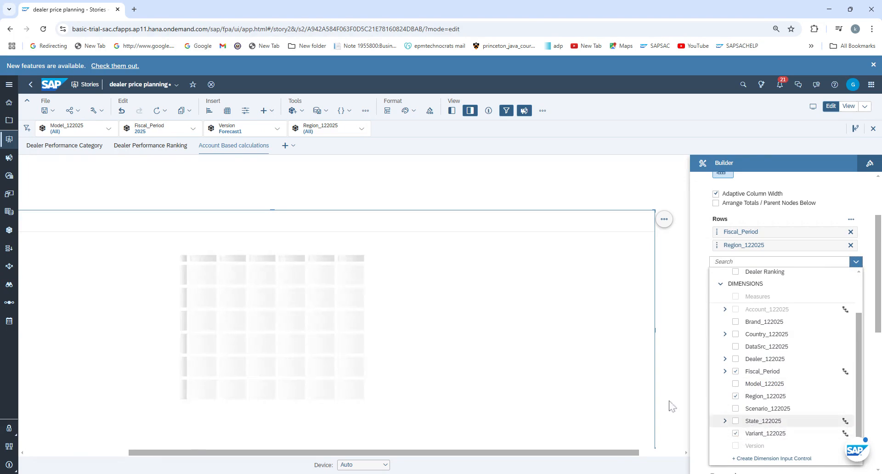
{"action": "left_click", "coordinate": [564, 344]}
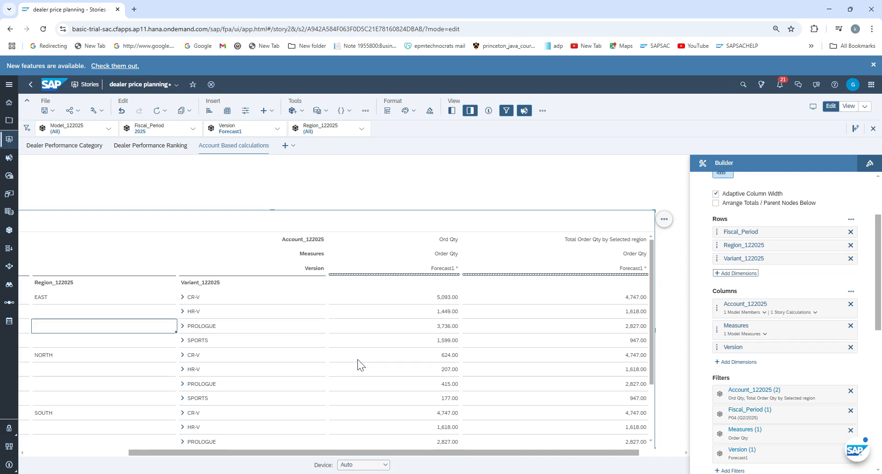
Compare the CR-V totals by selected region under EAST with those under SOUTH, and check the remaining regions
{"action": "left_click", "coordinate": [51, 298]}
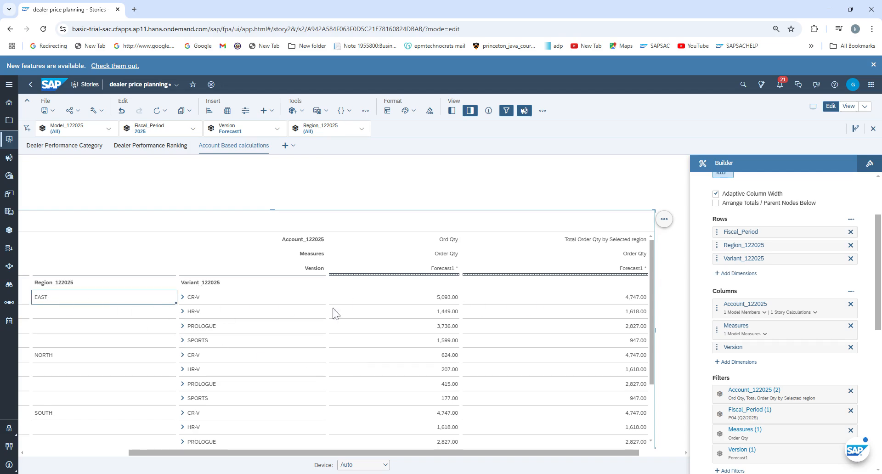
{"action": "left_click", "coordinate": [633, 298]}
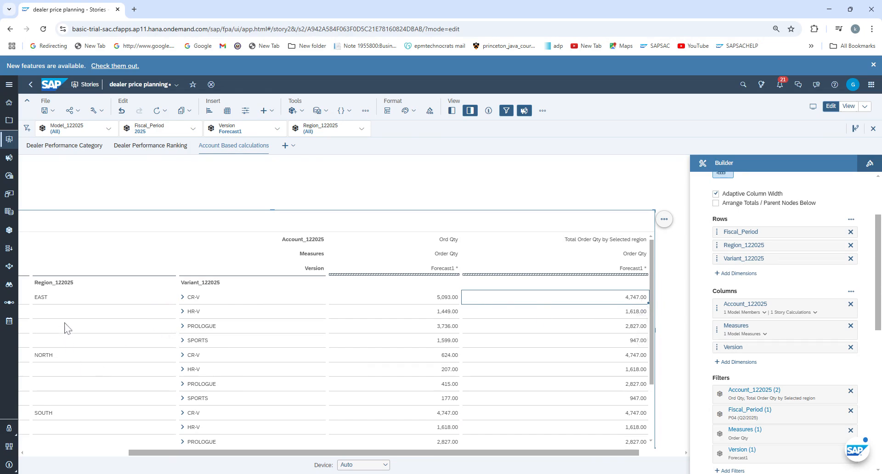
{"action": "left_click", "coordinate": [46, 419]}
{"action": "left_click", "coordinate": [209, 417]}
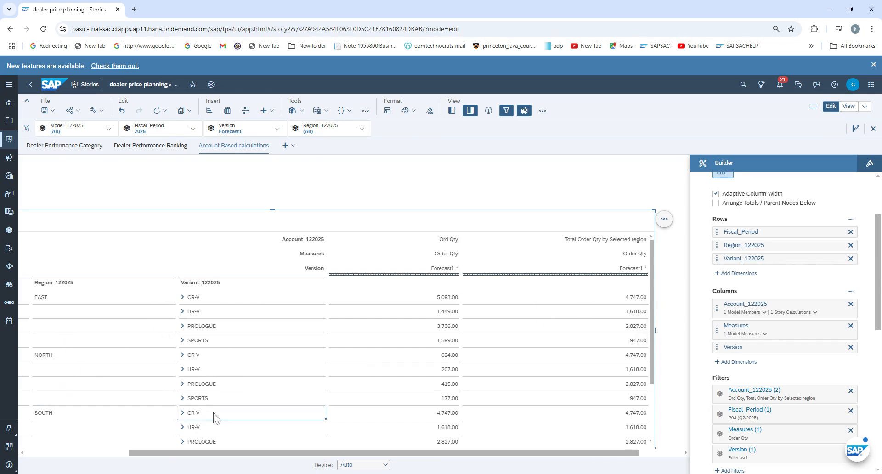
{"action": "left_click", "coordinate": [632, 419]}
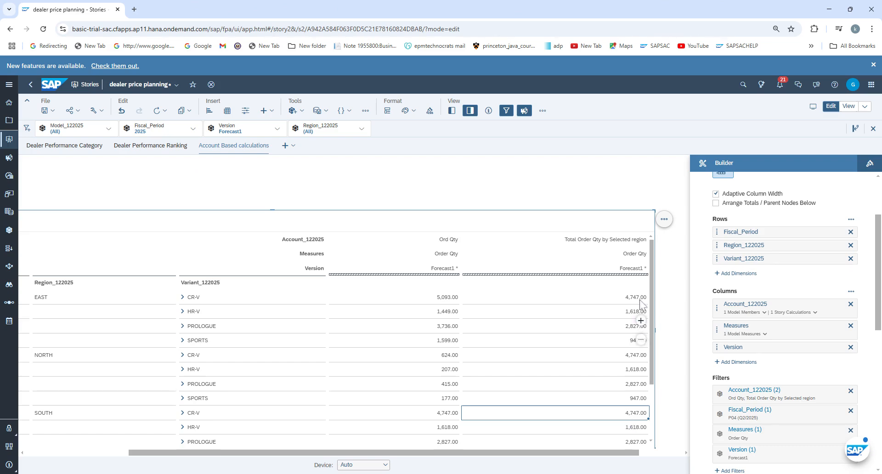
{"action": "left_click", "coordinate": [567, 301]}
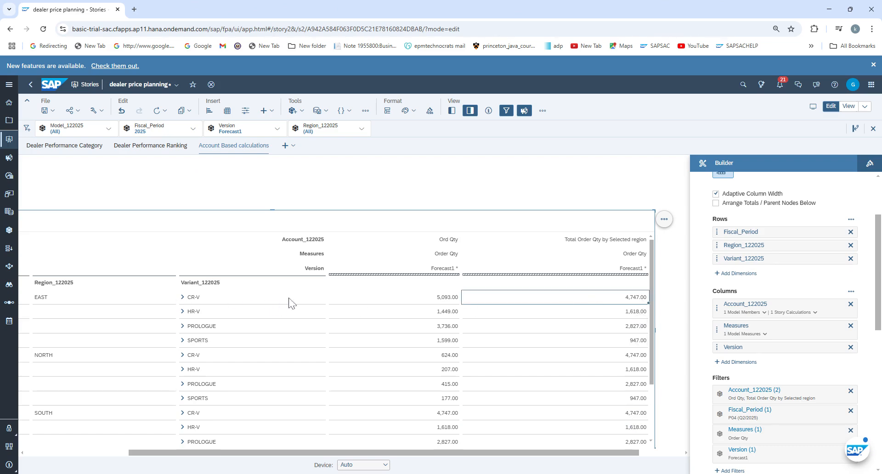
{"action": "scroll", "coordinate": [549, 403], "scroll_direction": "down", "scroll_amount": 2}
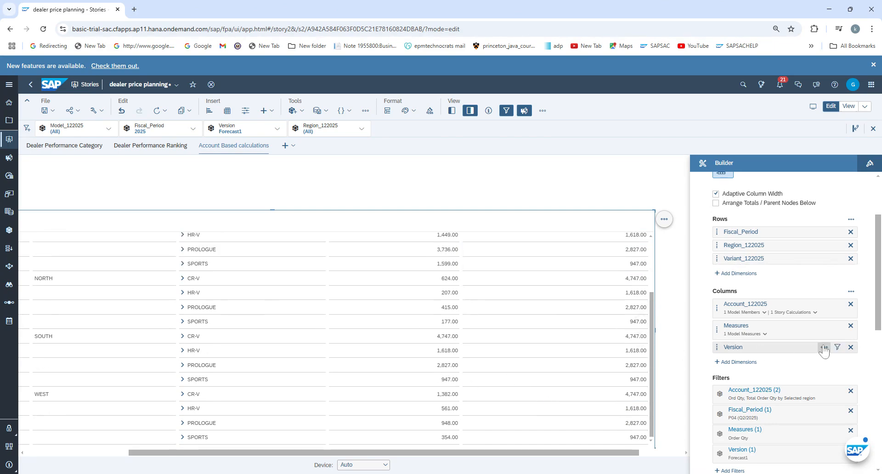
Add the Dealer_122025 dimension to the table's rows
{"action": "left_click", "coordinate": [758, 275]}
{"action": "scroll", "coordinate": [792, 422], "scroll_direction": "down", "scroll_amount": 3}
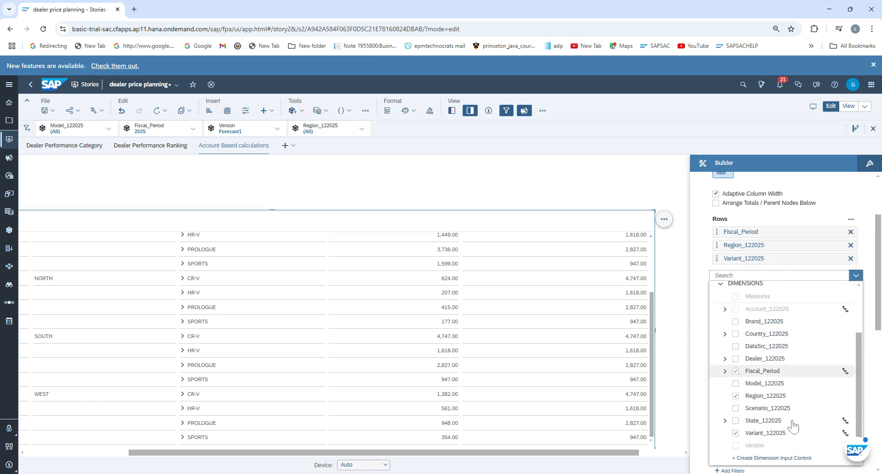
{"action": "left_click", "coordinate": [736, 358]}
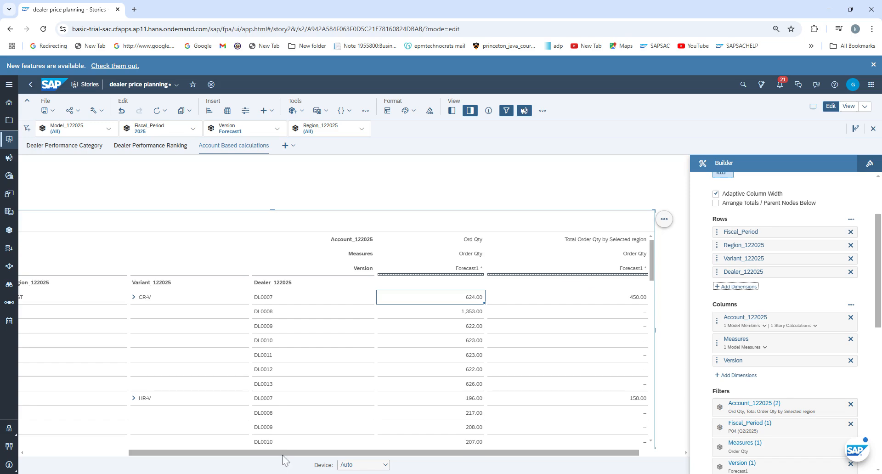
Examine the dealer-level Total Order Qty by Selected region values for the EAST variants, including HR-V at dealer DL0007
{"action": "left_click_drag", "start_coordinate": [281, 453], "coordinate": [140, 451]}
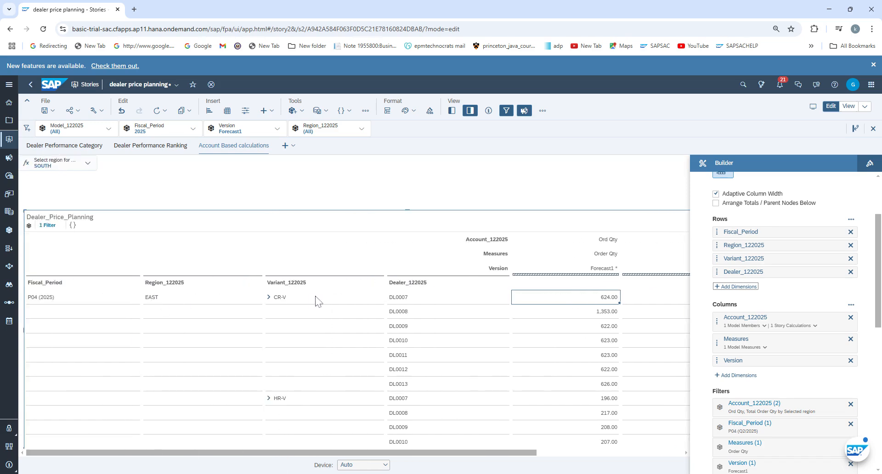
{"action": "scroll", "coordinate": [444, 411], "scroll_direction": "down", "scroll_amount": 2}
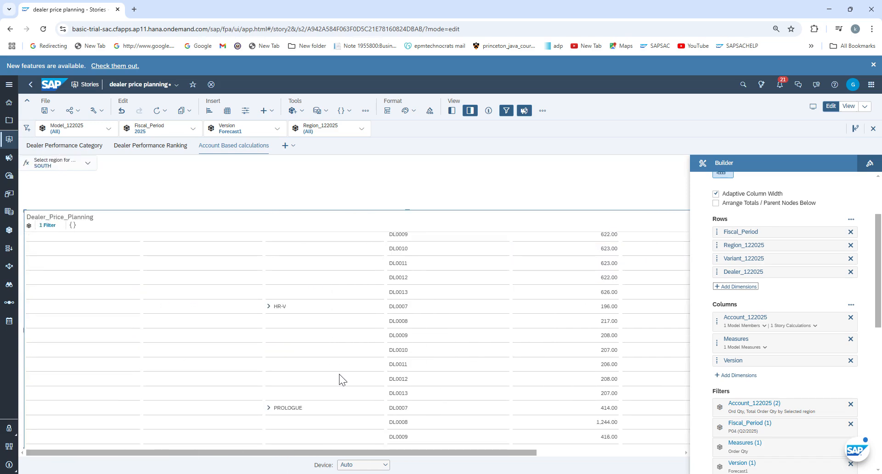
{"action": "left_click", "coordinate": [292, 310]}
{"action": "left_click_drag", "start_coordinate": [344, 454], "coordinate": [572, 454]}
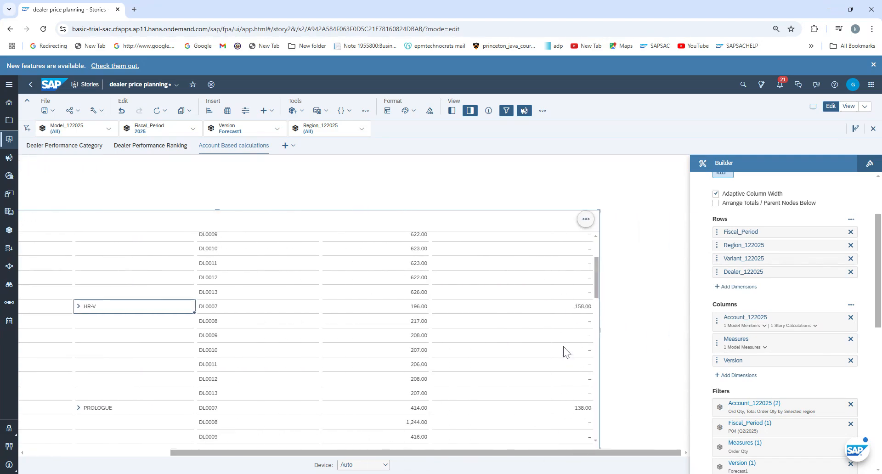
{"action": "left_click", "coordinate": [577, 306]}
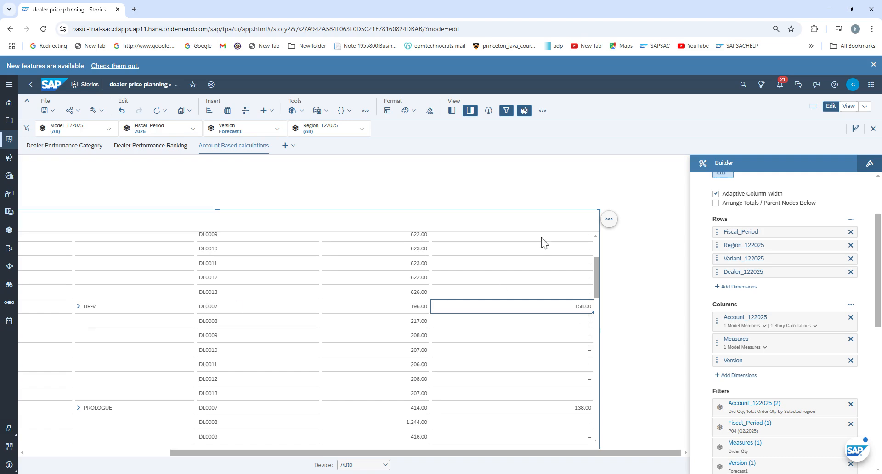
{"action": "scroll", "coordinate": [546, 390], "scroll_direction": "down", "scroll_amount": 10}
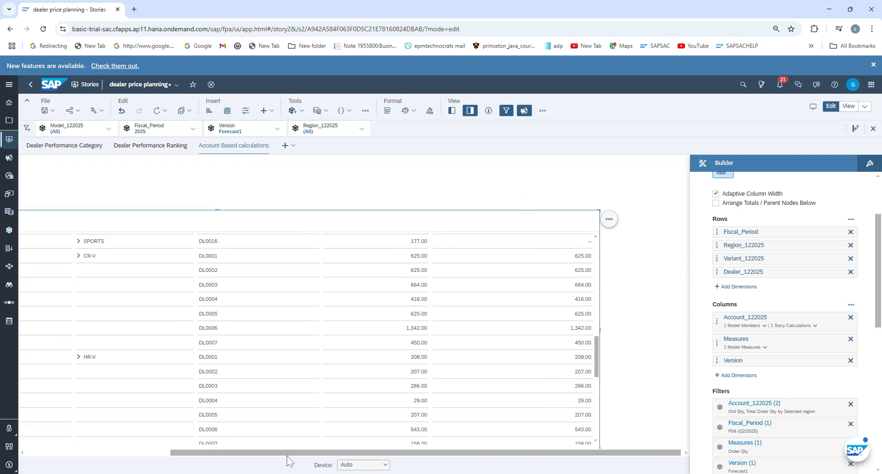
Expand CR-V under SOUTH and compare its dealer-level quantities in both accounts, including the CR -V EX variant
{"action": "left_click_drag", "start_coordinate": [289, 453], "coordinate": [113, 443]}
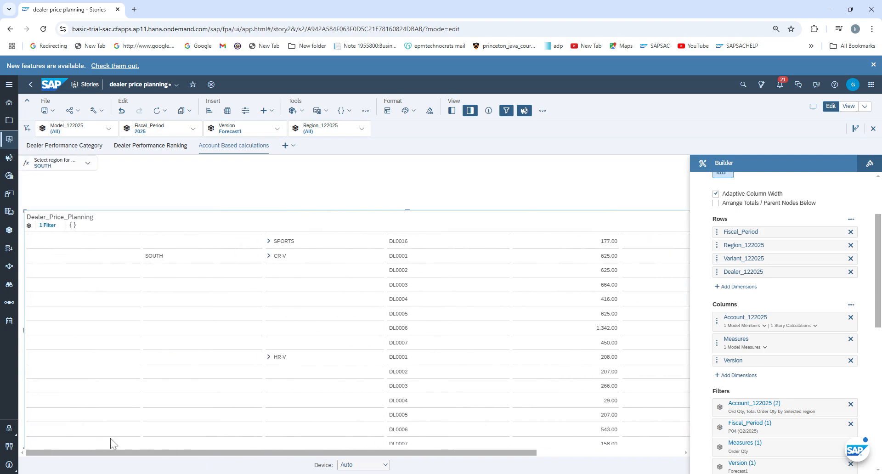
{"action": "left_click", "coordinate": [168, 258]}
{"action": "left_click", "coordinate": [287, 258]}
{"action": "left_click", "coordinate": [406, 261]}
{"action": "left_click_drag", "start_coordinate": [486, 453], "coordinate": [580, 458]}
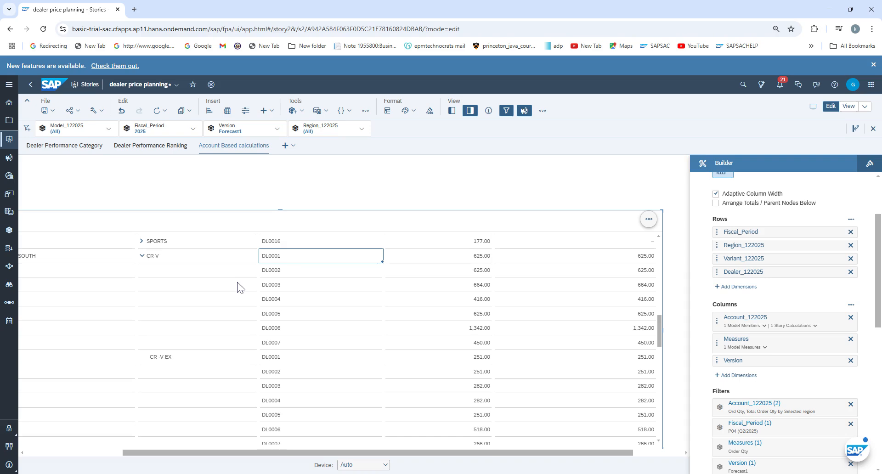
{"action": "left_click", "coordinate": [169, 361]}
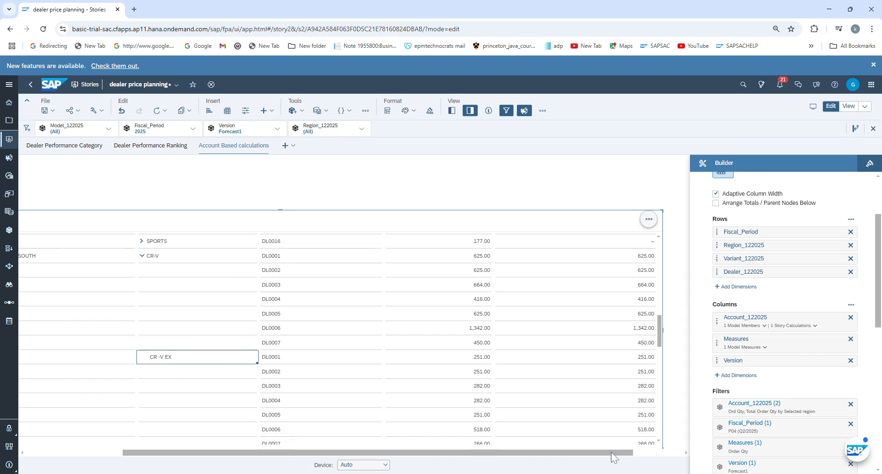
{"action": "left_click_drag", "start_coordinate": [611, 452], "coordinate": [409, 447]}
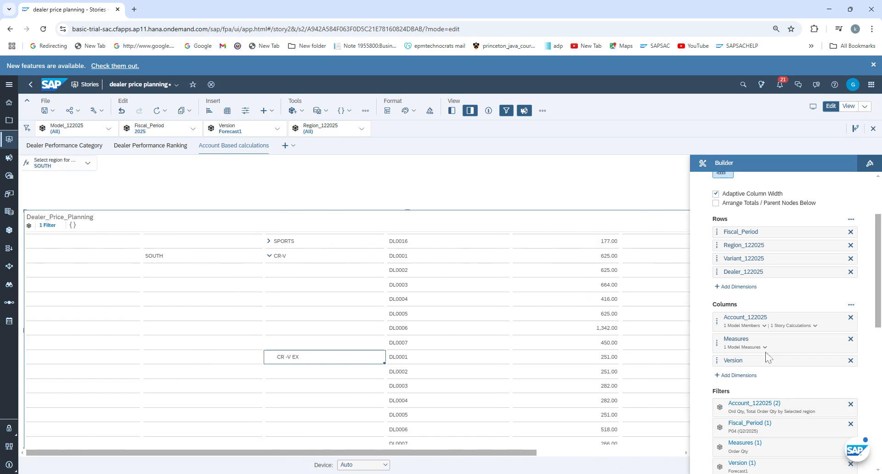
Add the Variant_122025 and Dealer_122025 dimensions to the Total Order Qty by Selected region calculation
{"action": "left_click", "coordinate": [795, 325]}
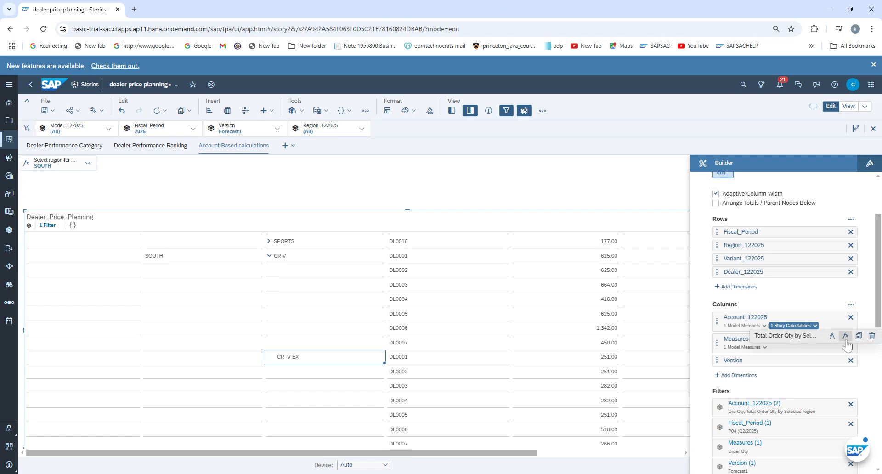
{"action": "left_click", "coordinate": [846, 337]}
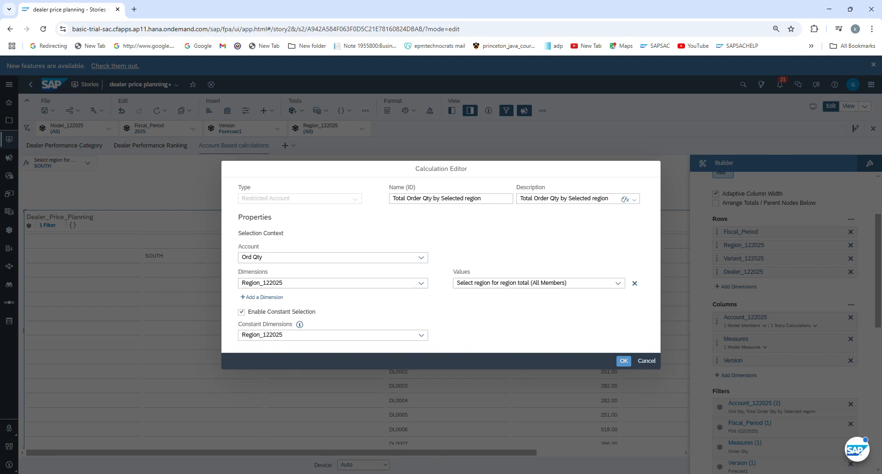
{"action": "left_click", "coordinate": [263, 297]}
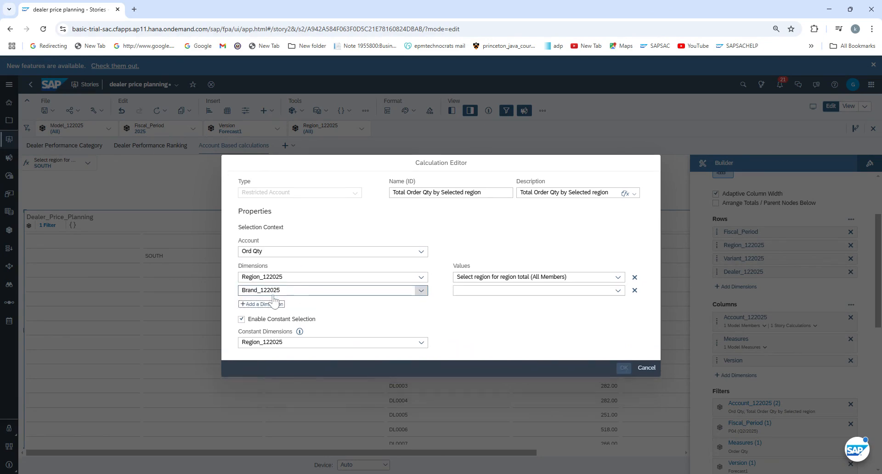
{"action": "left_click", "coordinate": [421, 290]}
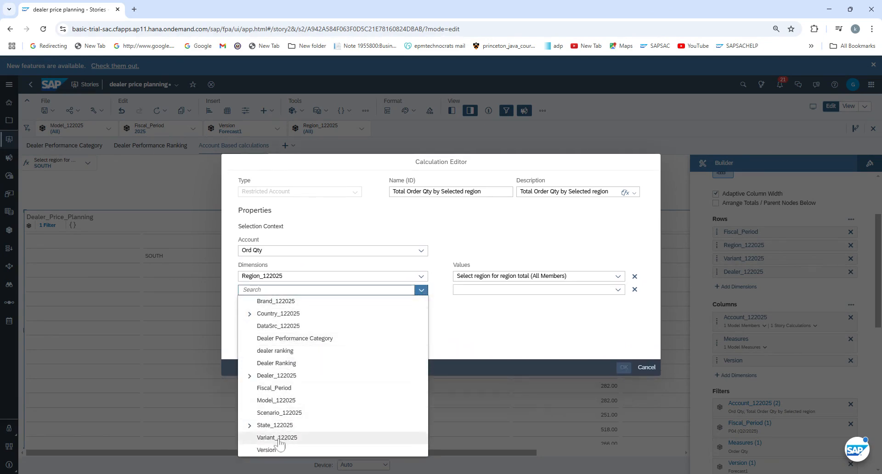
{"action": "left_click", "coordinate": [276, 439]}
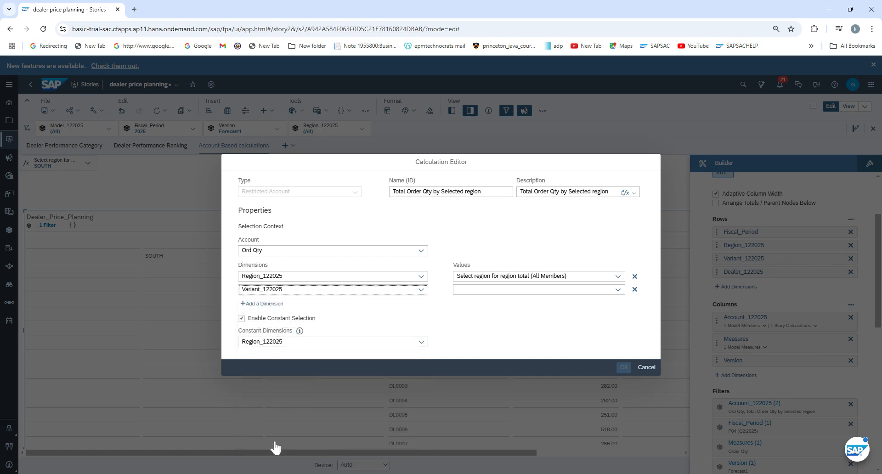
{"action": "left_click", "coordinate": [279, 303]}
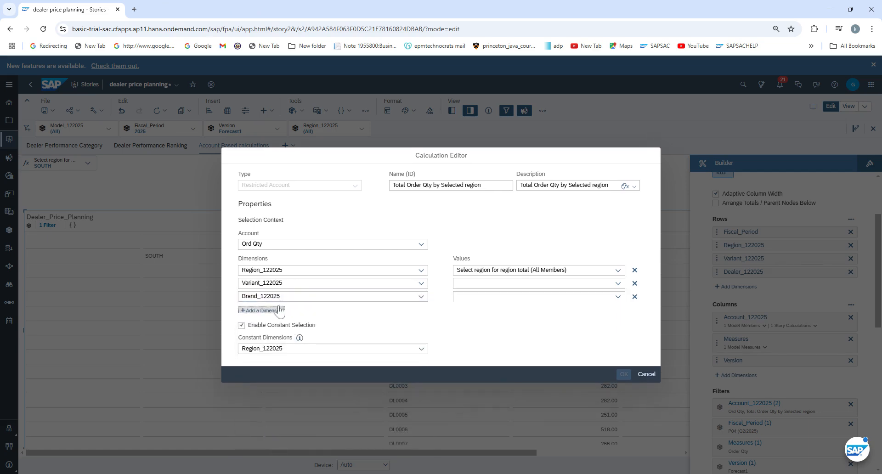
{"action": "left_click", "coordinate": [420, 296]}
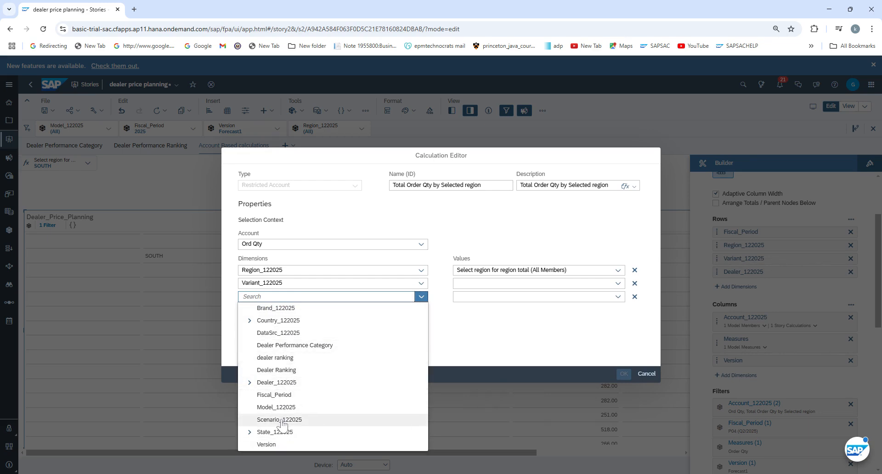
{"action": "left_click", "coordinate": [276, 383]}
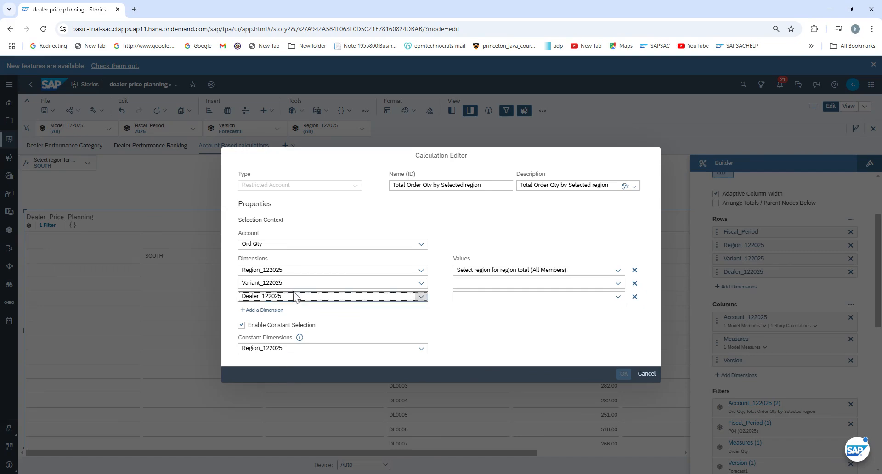
Start a calculation input control for Variant_122025 named Select_Variant_Total_Ord_qty with the description Select Variant for Total Ord Q
{"action": "left_click", "coordinate": [618, 284]}
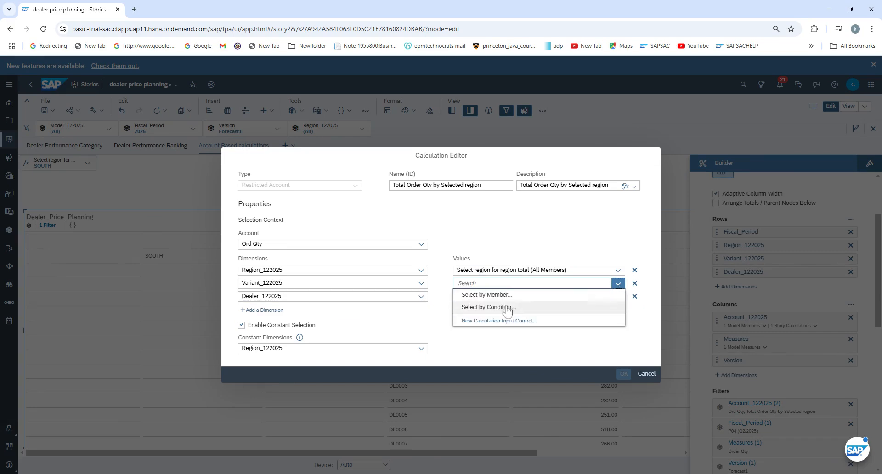
{"action": "left_click", "coordinate": [514, 322]}
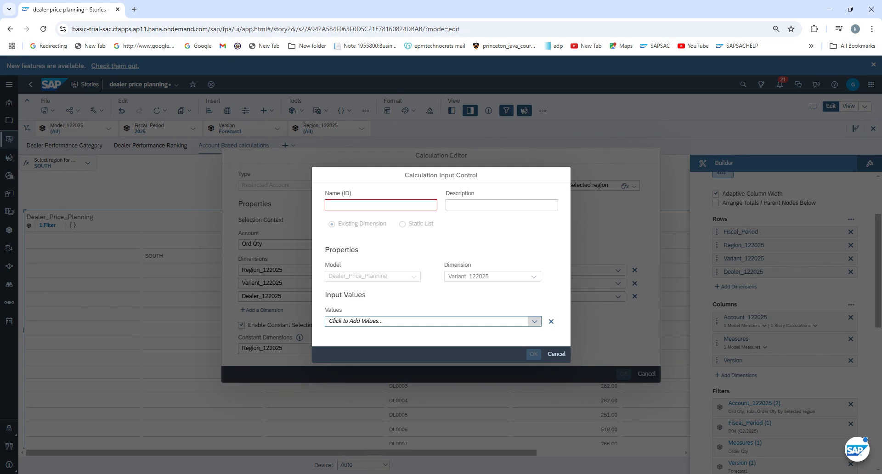
{"action": "left_click", "coordinate": [370, 205]}
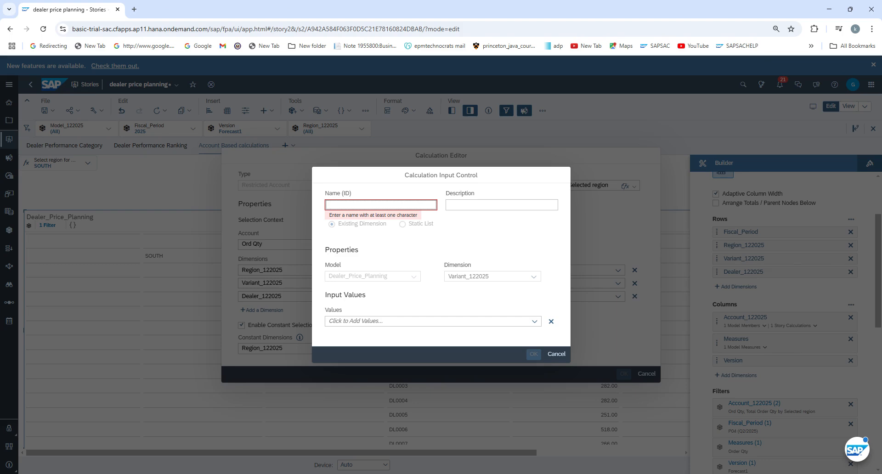
{"action": "type", "text": "Sele"}
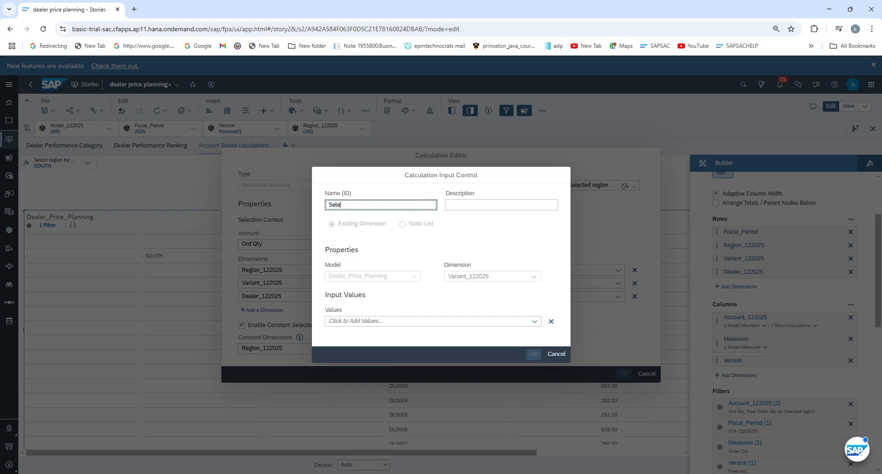
{"action": "type", "text": "ct Variant for total ord q"}
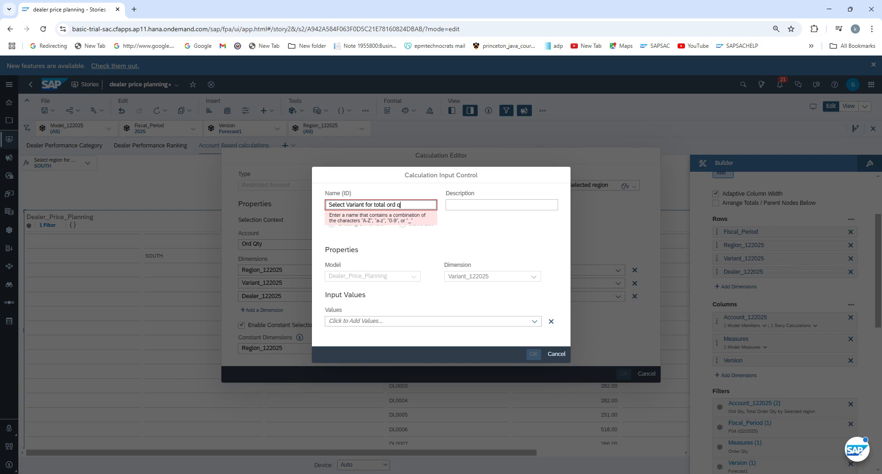
{"action": "key", "text": "BackSpace"}
{"action": "key", "text": "BackSpace"}
{"action": "key", "text": "BackSpace"}
{"action": "key", "text": "BackSpace"}
{"action": "key", "text": "BackSpace"}
{"action": "key", "text": "BackSpace"}
{"action": "key", "text": "BackSpace"}
{"action": "key", "text": "BackSpace"}
{"action": "key", "text": "BackSpace"}
{"action": "key", "text": "BackSpace"}
{"action": "key", "text": "BackSpace"}
{"action": "key", "text": "BackSpace"}
{"action": "key", "text": "BackSpace"}
{"action": "key", "text": "BackSpace"}
{"action": "key", "text": "BackSpace"}
{"action": "type", "text": "_"}
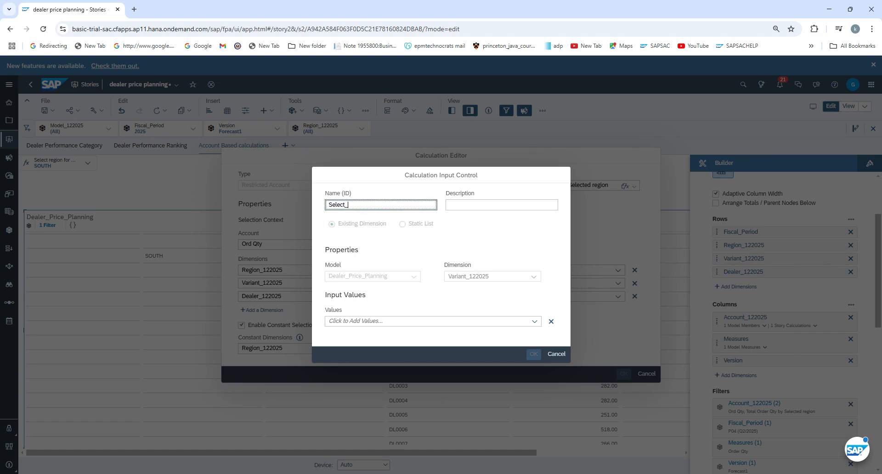
{"action": "type", "text": "Variant"}
{"action": "key", "text": "BackSpace"}
{"action": "left_click", "coordinate": [451, 206]}
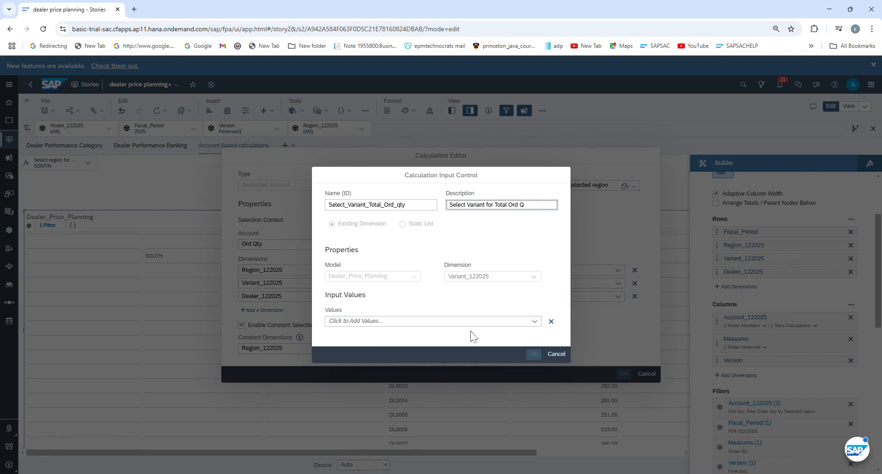
Set the variant input control's values to All Members and add the control to the calculation
{"action": "left_click", "coordinate": [534, 322]}
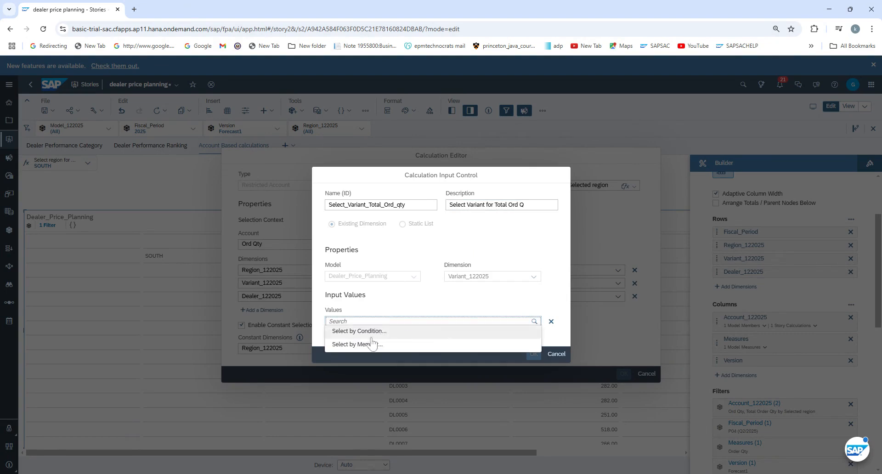
{"action": "left_click", "coordinate": [363, 344]}
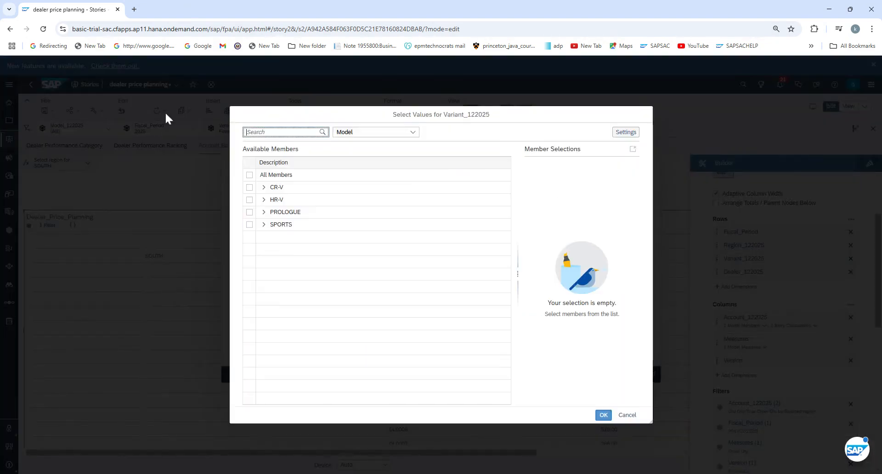
{"action": "left_click", "coordinate": [250, 175]}
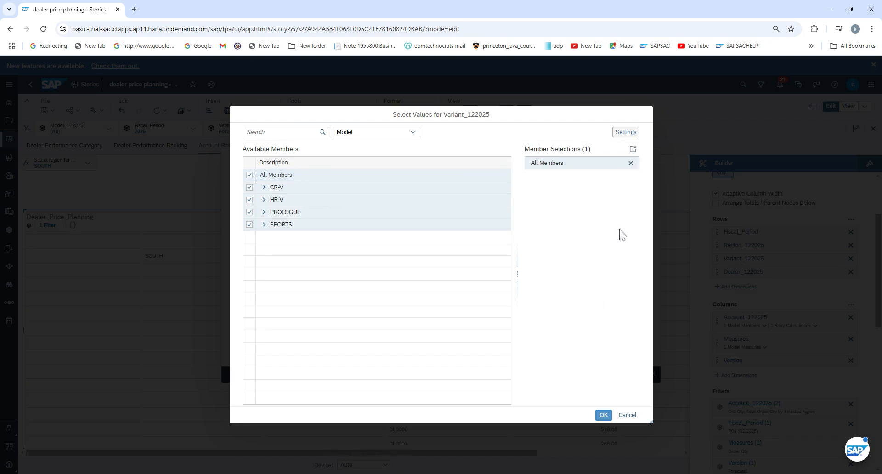
{"action": "left_click", "coordinate": [603, 415]}
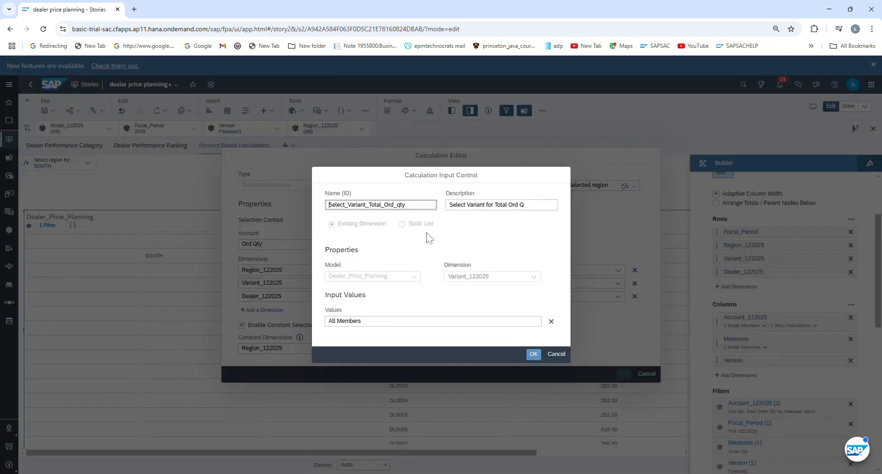
{"action": "left_click", "coordinate": [533, 354]}
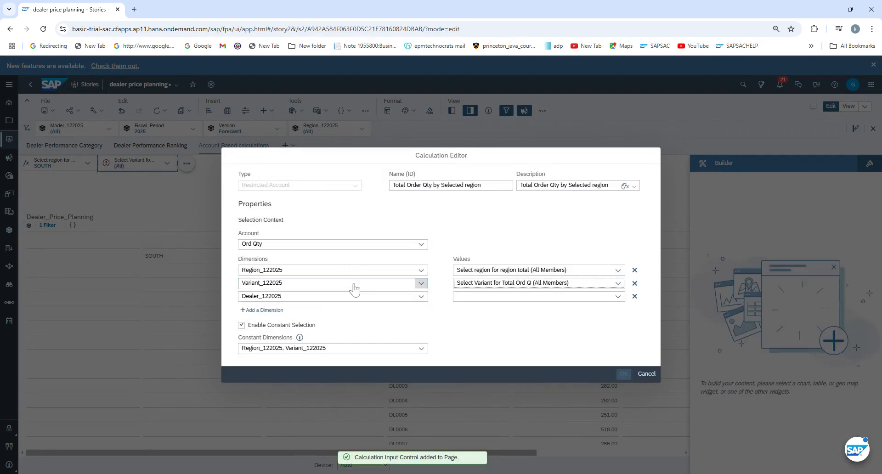
{"action": "left_click", "coordinate": [617, 297]}
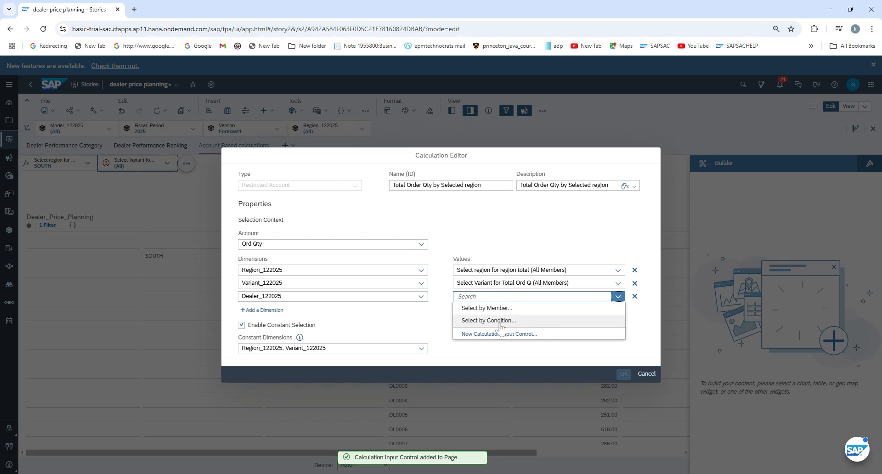
{"action": "left_click", "coordinate": [501, 320]}
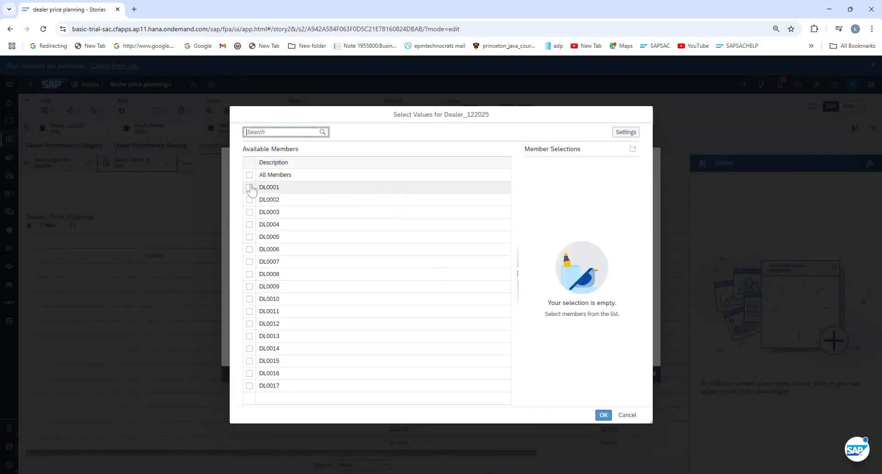
{"action": "left_click", "coordinate": [250, 175]}
{"action": "left_click", "coordinate": [603, 416]}
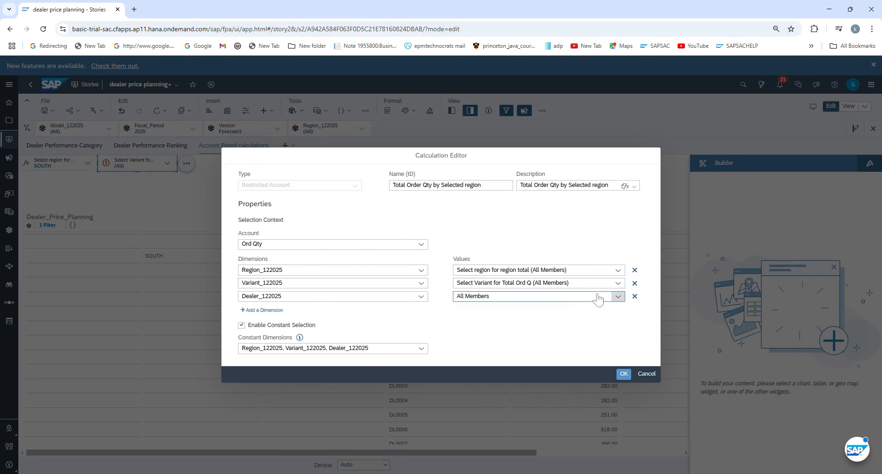
{"action": "left_click", "coordinate": [618, 297]}
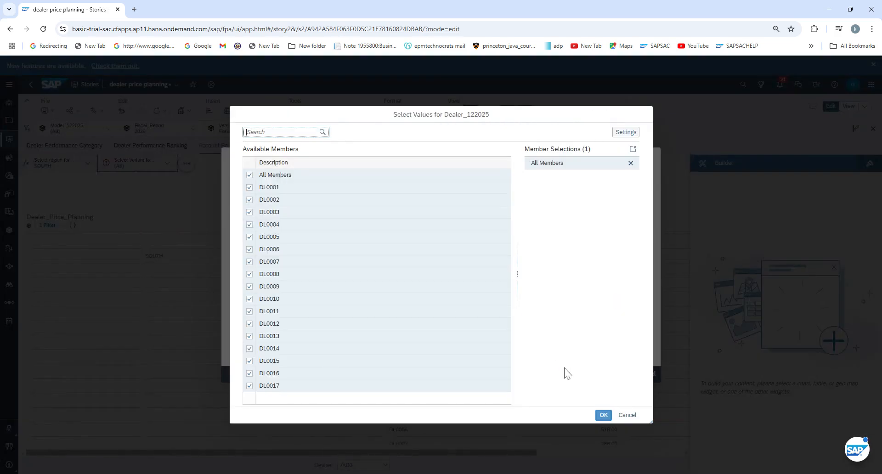
{"action": "left_click", "coordinate": [627, 415]}
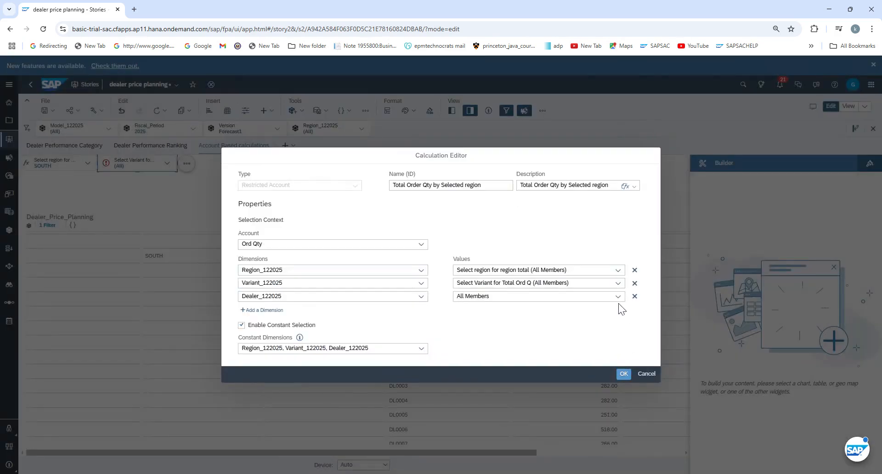
{"action": "left_click", "coordinate": [618, 297]}
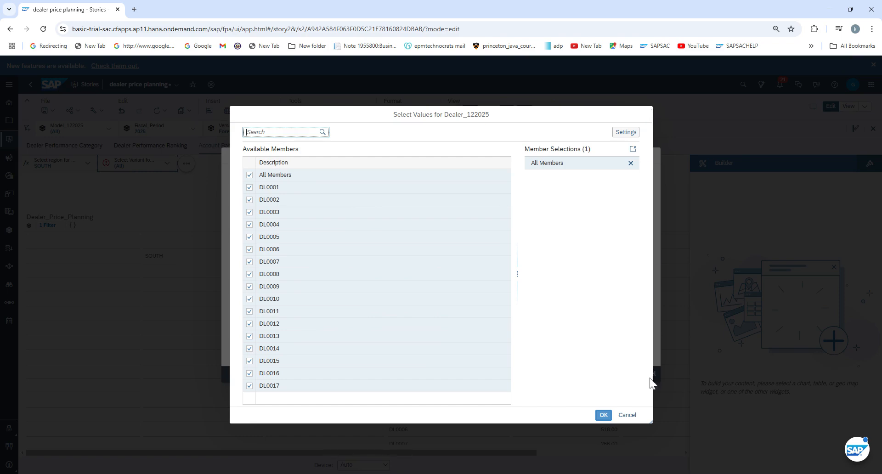
{"action": "left_click", "coordinate": [634, 414]}
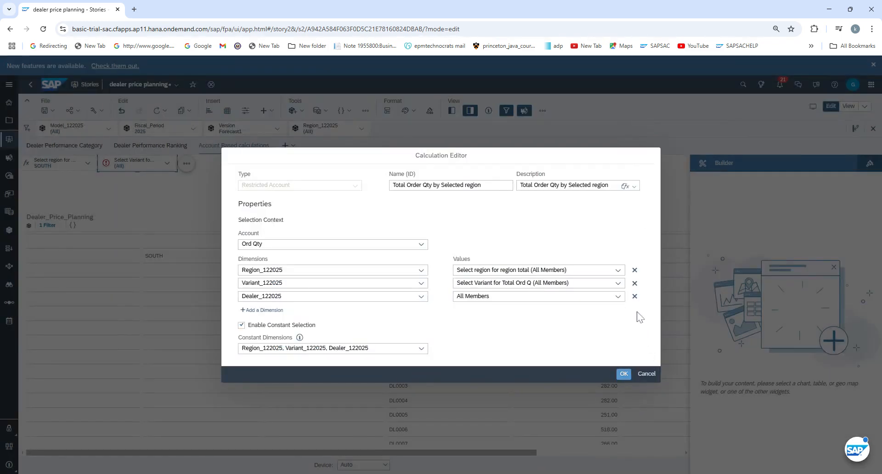
{"action": "left_click", "coordinate": [634, 302]}
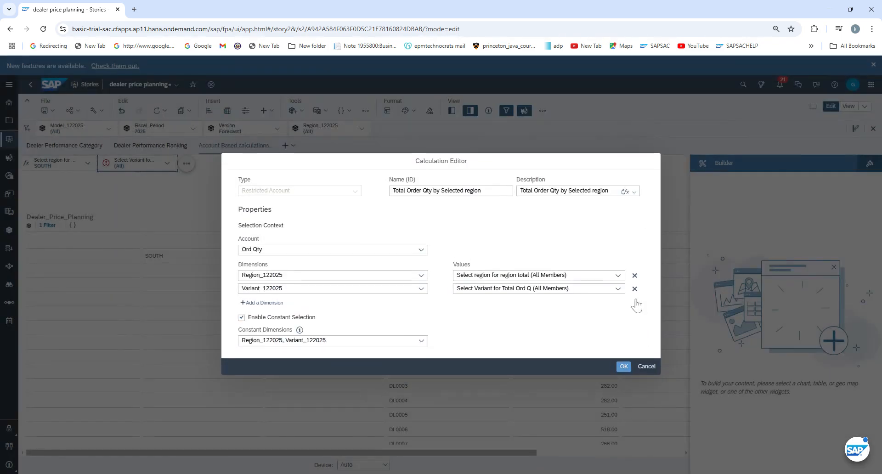
{"action": "left_click", "coordinate": [263, 303]}
{"action": "left_click", "coordinate": [421, 296]}
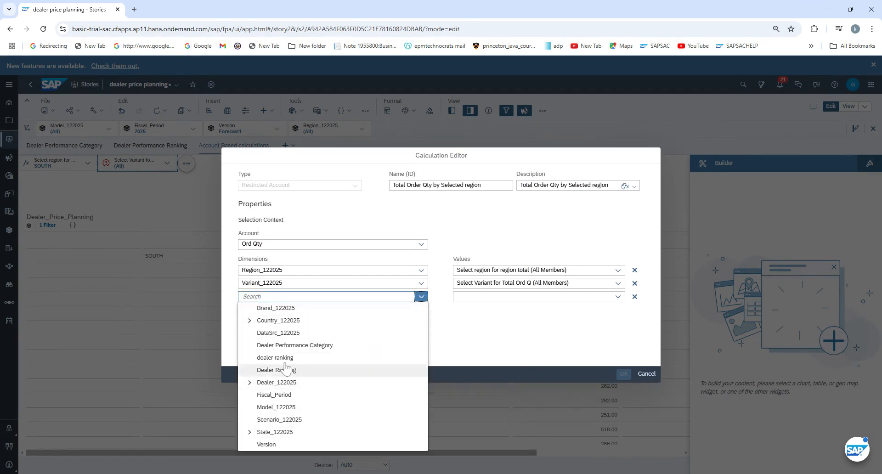
{"action": "left_click", "coordinate": [274, 383]}
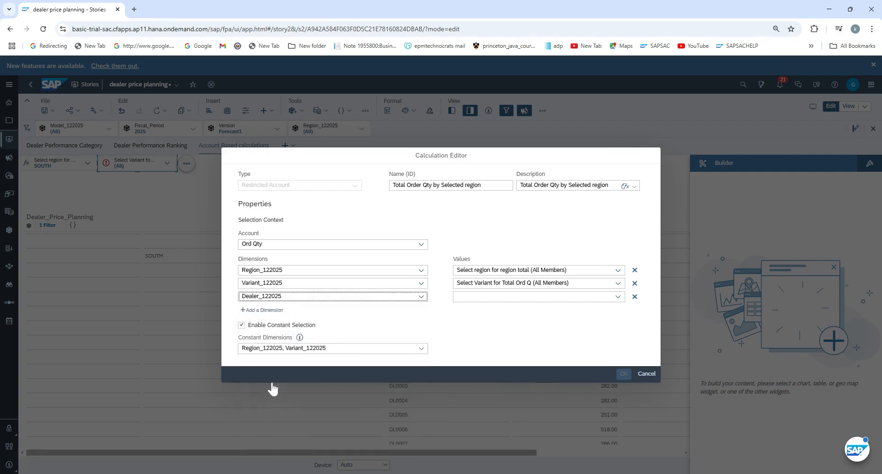
Start a calculation input control for Dealer_122025 with Select Dealer for Total Ord Qt as its name and description
{"action": "left_click", "coordinate": [619, 298]}
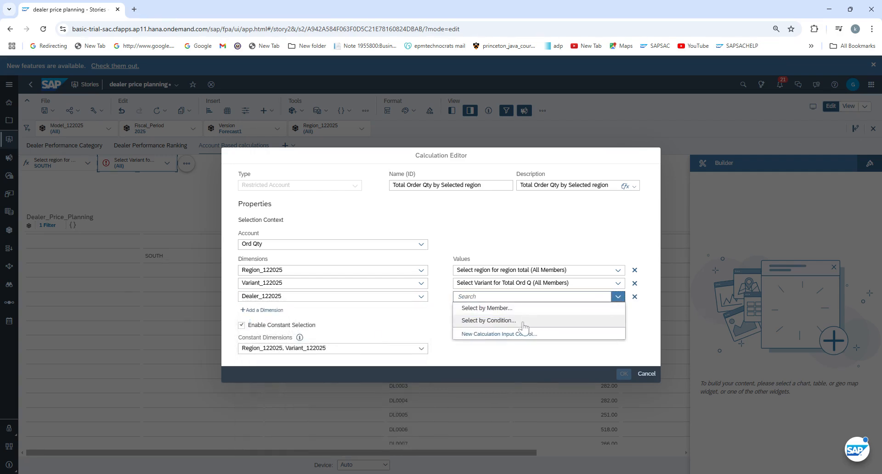
{"action": "left_click", "coordinate": [510, 336]}
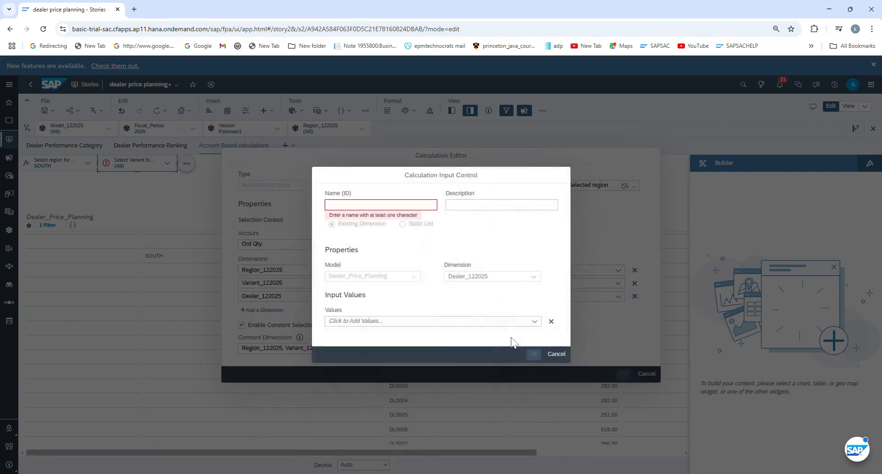
{"action": "left_click", "coordinate": [372, 205]}
{"action": "type", "text": "S"}
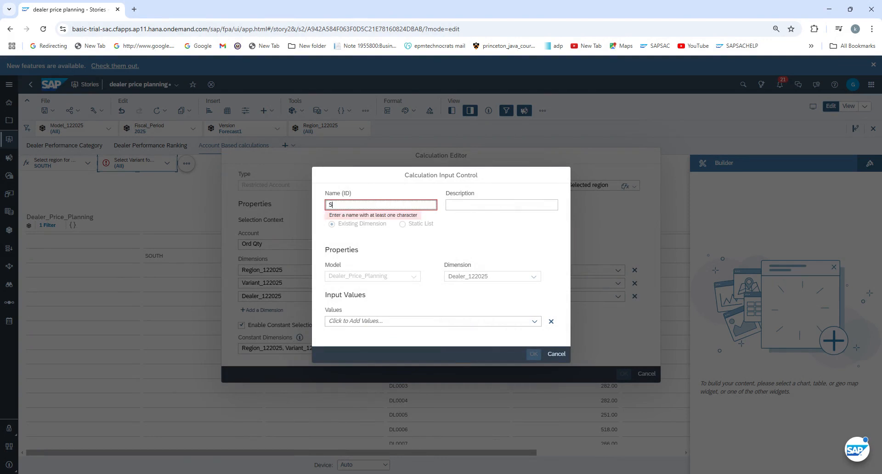
{"action": "type", "text": "elect Dealer"}
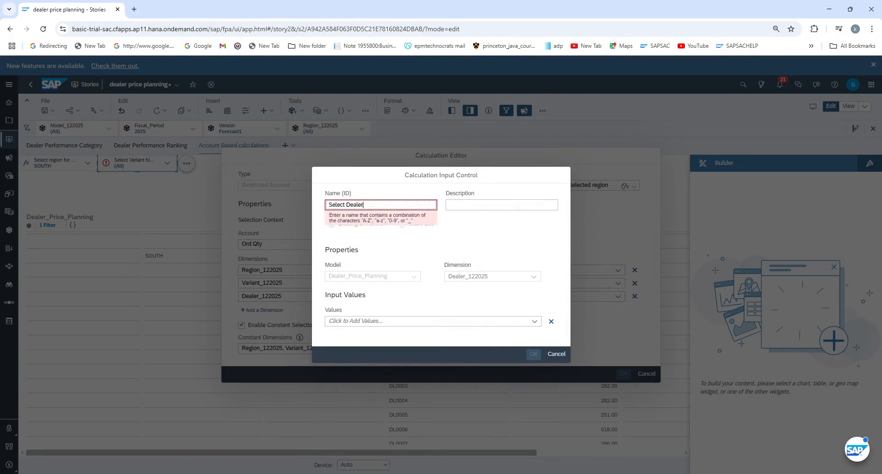
{"action": "type", "text": " for Total Ord Qt"}
{"action": "key", "text": "Tab"}
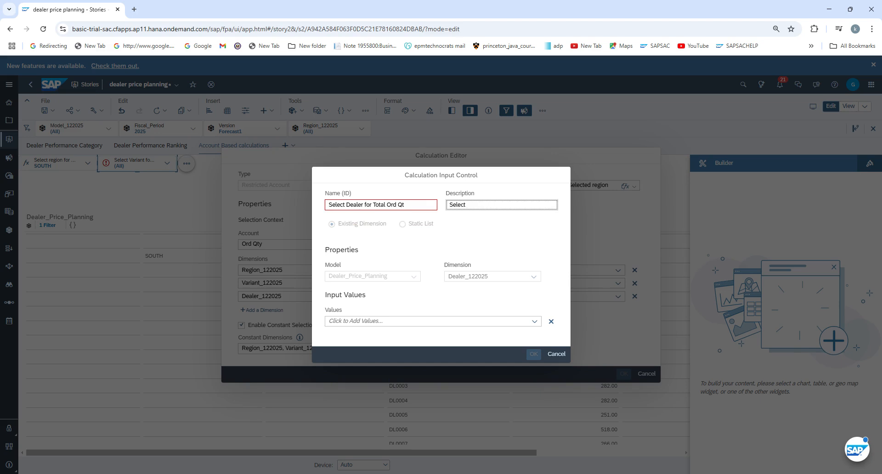
{"action": "type", "text": "Select Dealer for Total Ord Qt"}
Replace spaces with underscores in the dealer input control's name so it reads Select_Dealer_for_Total_Ord Qt
{"action": "left_click", "coordinate": [347, 205]}
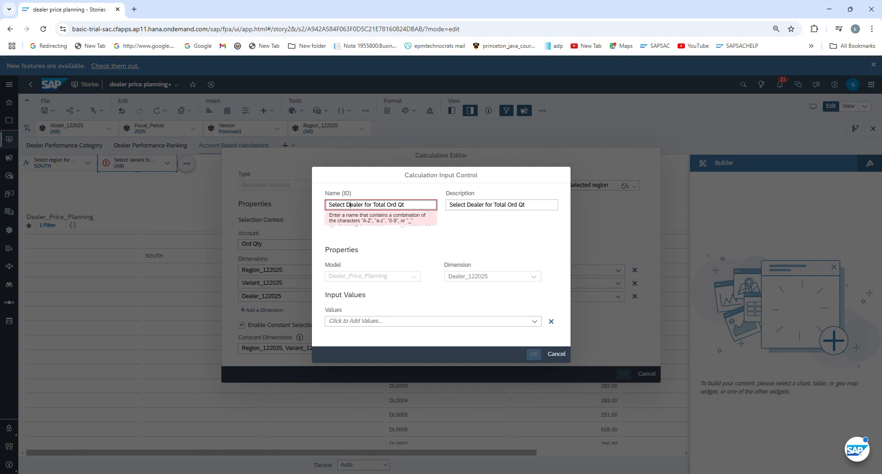
{"action": "key", "text": "BackSpace"}
{"action": "type", "text": "_"}
{"action": "key", "text": "BackSpace"}
{"action": "type", "text": "_"}
{"action": "key", "text": "BackSpace"}
{"action": "type", "text": "_"}
{"action": "left_click", "coordinate": [403, 205]}
{"action": "key", "text": "BackSpace"}
{"action": "type", "text": "_"}
Set the dealer input control's values to All Members, shorten its name to Select_Dealer_for_Total_Ord and confirm it
{"action": "left_click", "coordinate": [385, 321]}
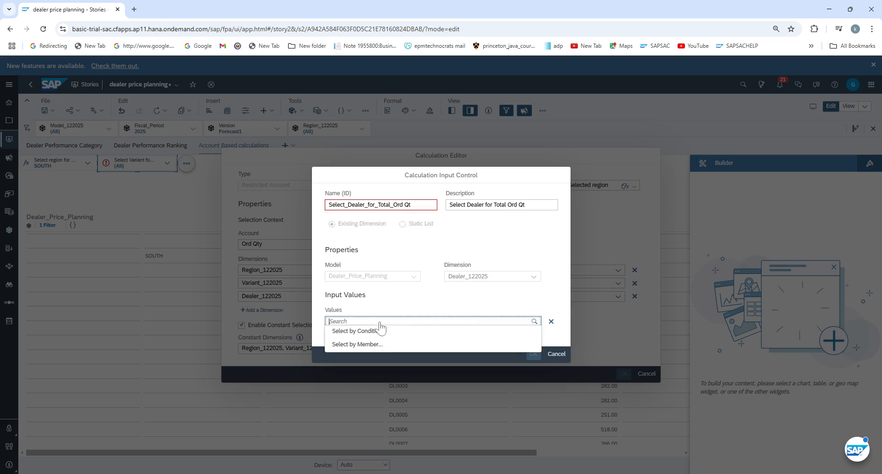
{"action": "left_click", "coordinate": [373, 344]}
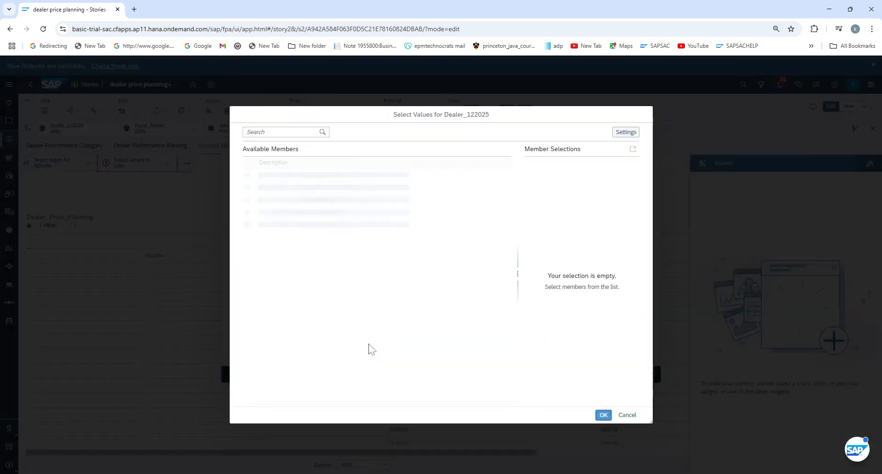
{"action": "left_click", "coordinate": [249, 174]}
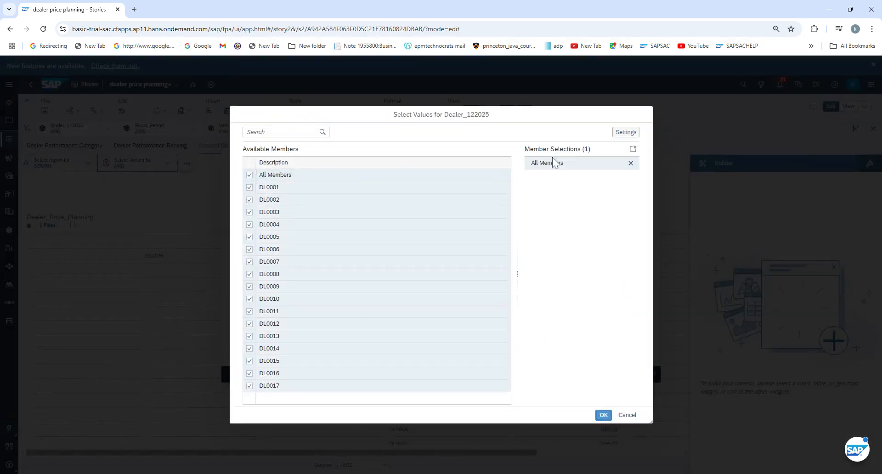
{"action": "left_click", "coordinate": [603, 415]}
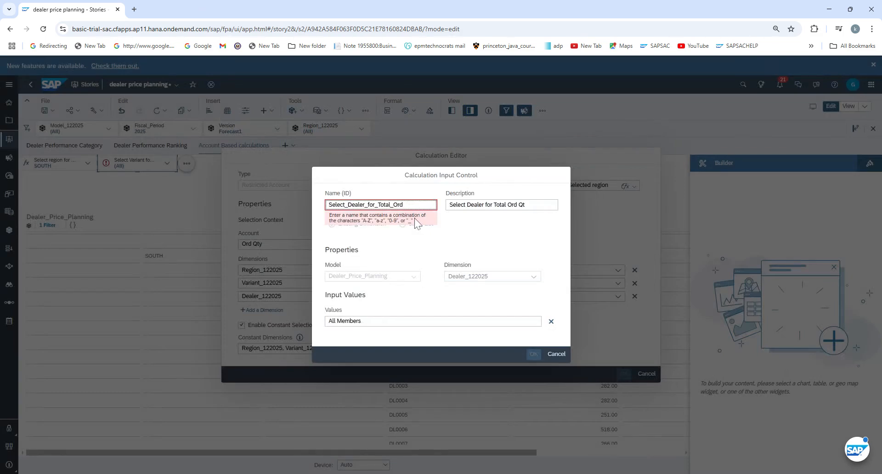
{"action": "key", "text": "BackSpace"}
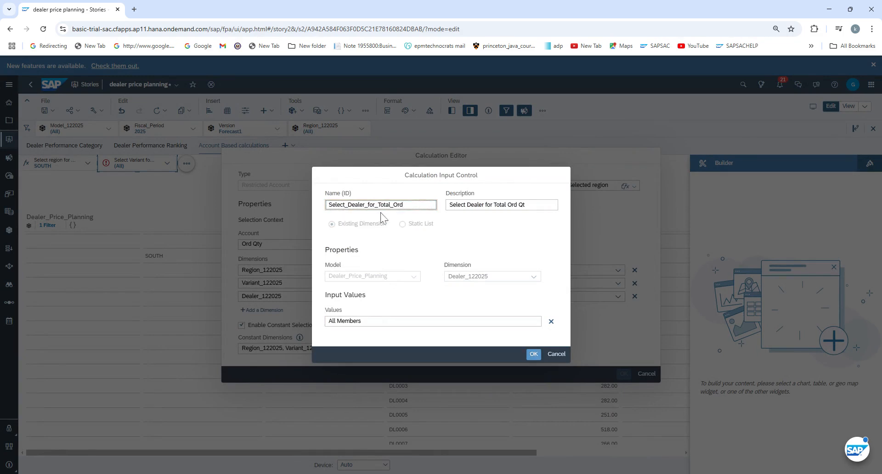
{"action": "left_click", "coordinate": [533, 354]}
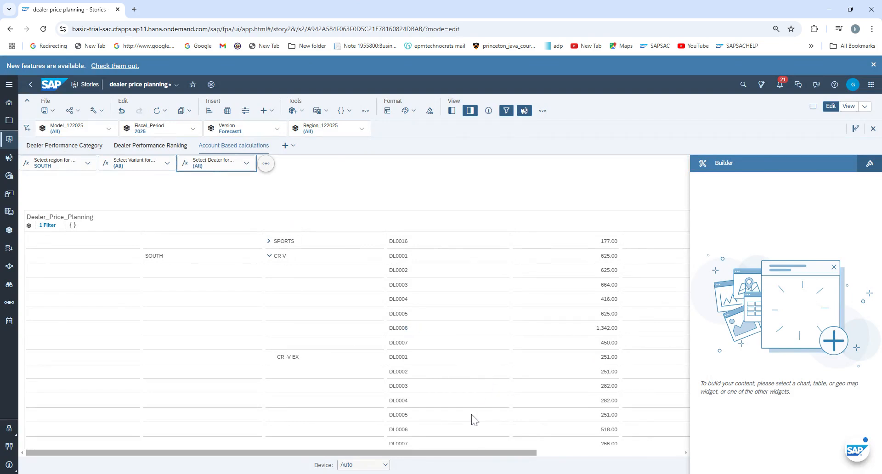
Examine the Total Order Qty by Selected region column against Ord Qty from the SOUTH rows up to the table's first rows
{"action": "left_click_drag", "start_coordinate": [455, 454], "coordinate": [622, 465]}
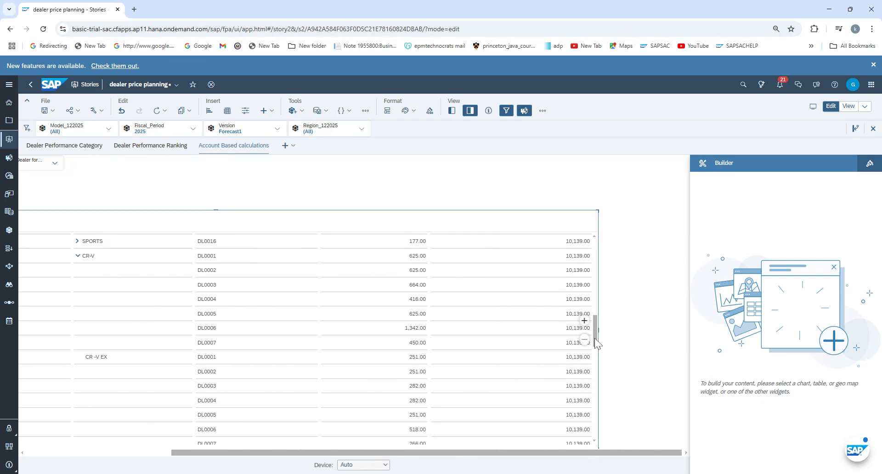
{"action": "left_click_drag", "start_coordinate": [596, 344], "coordinate": [607, 231]}
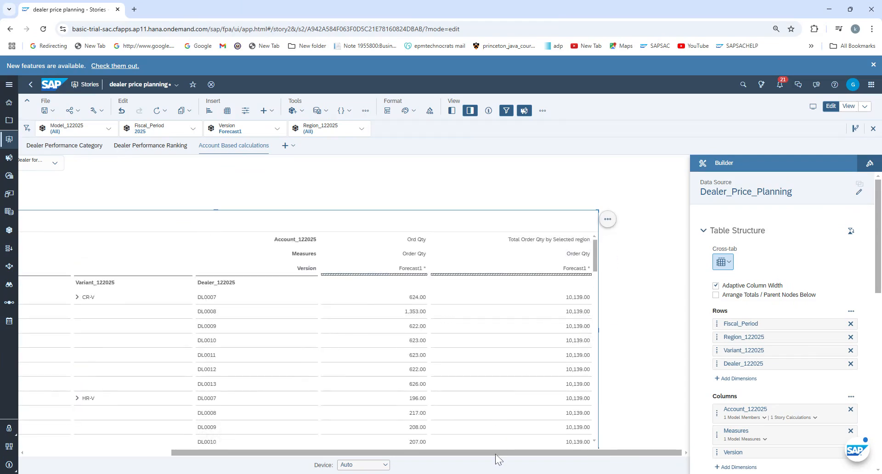
{"action": "left_click_drag", "start_coordinate": [498, 452], "coordinate": [343, 439]}
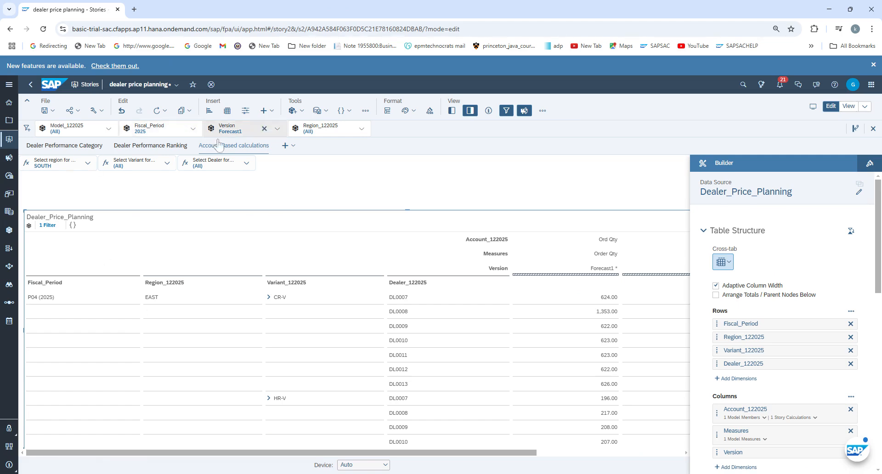
Refresh the story data and check the Total Order Qty by Selected region column
{"action": "left_click", "coordinate": [158, 113]}
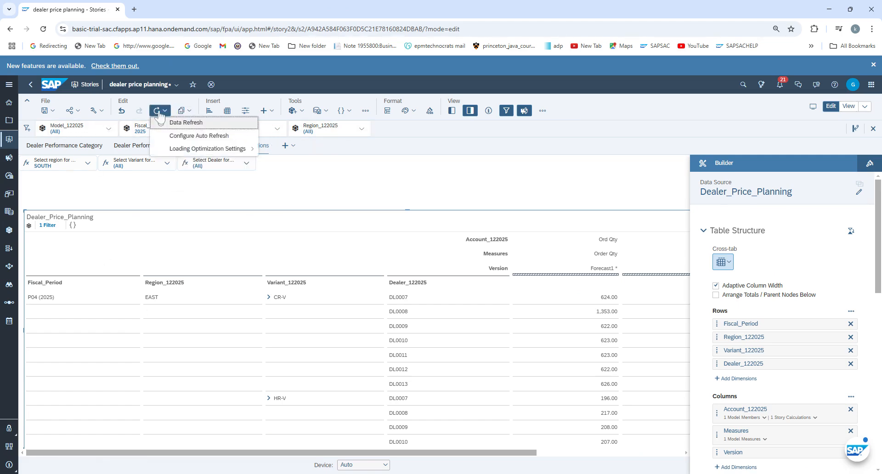
{"action": "left_click", "coordinate": [181, 122]}
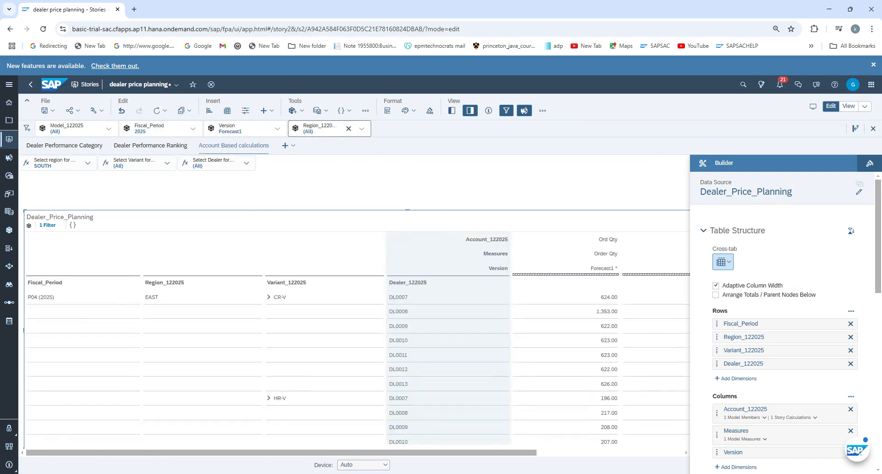
{"action": "scroll", "coordinate": [491, 322], "scroll_direction": "down", "scroll_amount": 3}
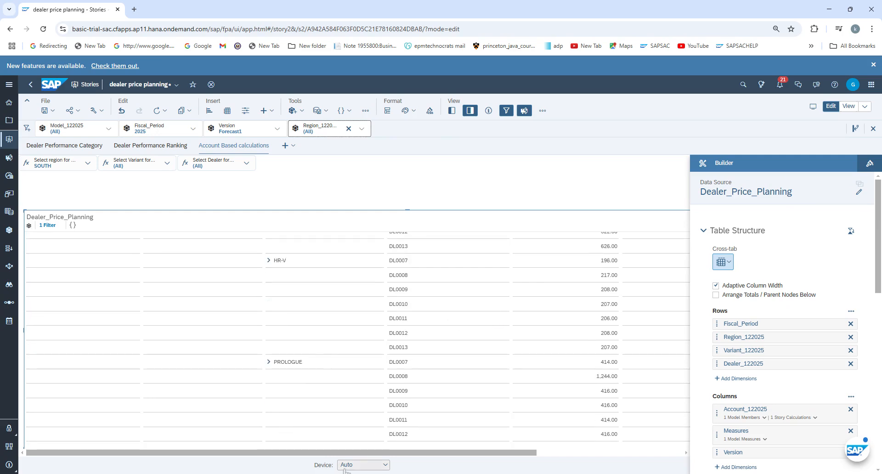
{"action": "left_click_drag", "start_coordinate": [375, 454], "coordinate": [519, 454]}
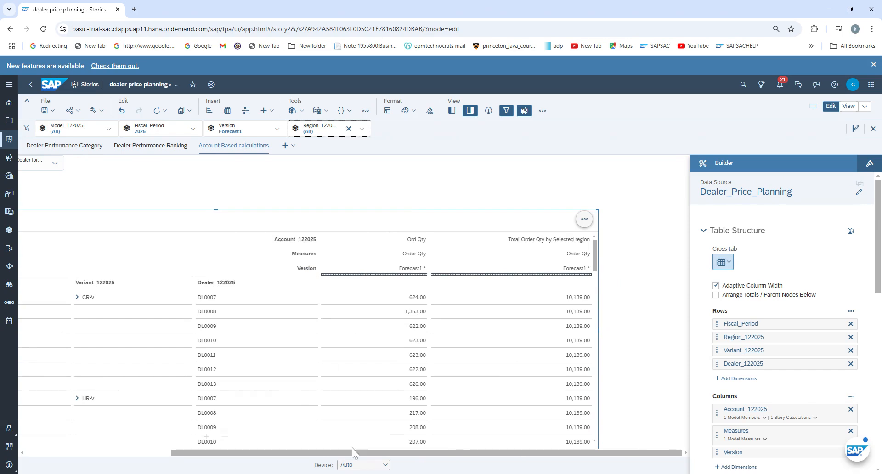
{"action": "left_click_drag", "start_coordinate": [354, 453], "coordinate": [170, 452]}
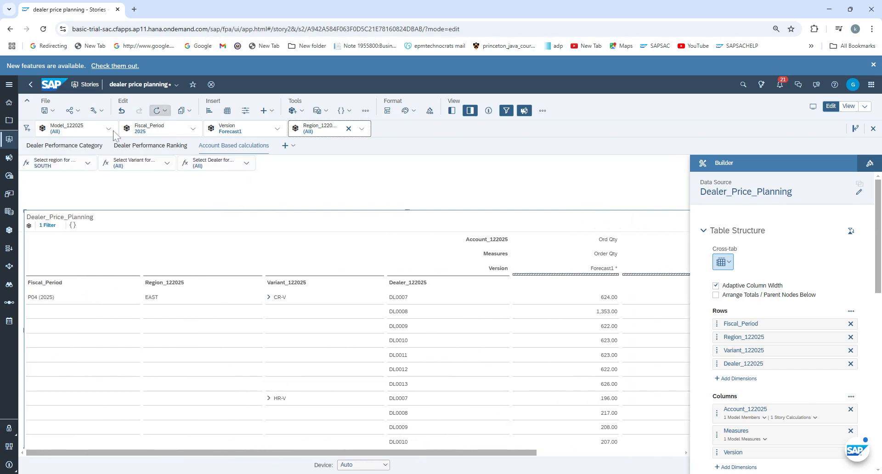
Switch the region input control from SOUTH to EAST and check the Total Order Qty by Selected region column
{"action": "left_click", "coordinate": [89, 164]}
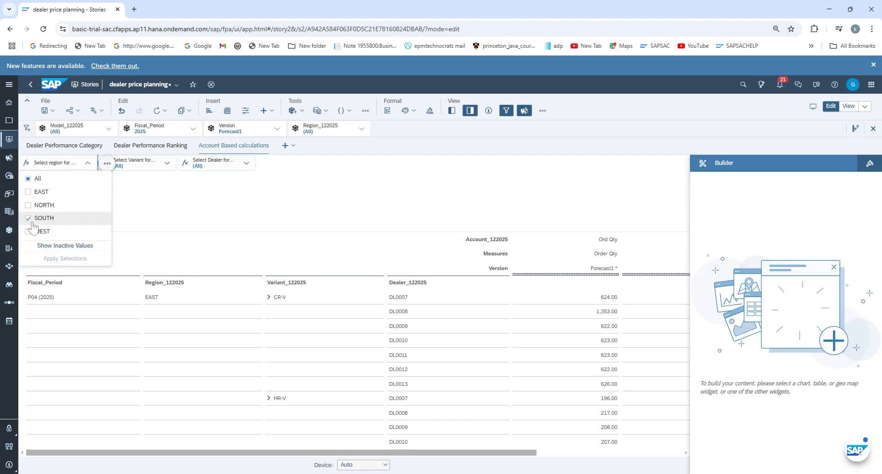
{"action": "left_click", "coordinate": [28, 218]}
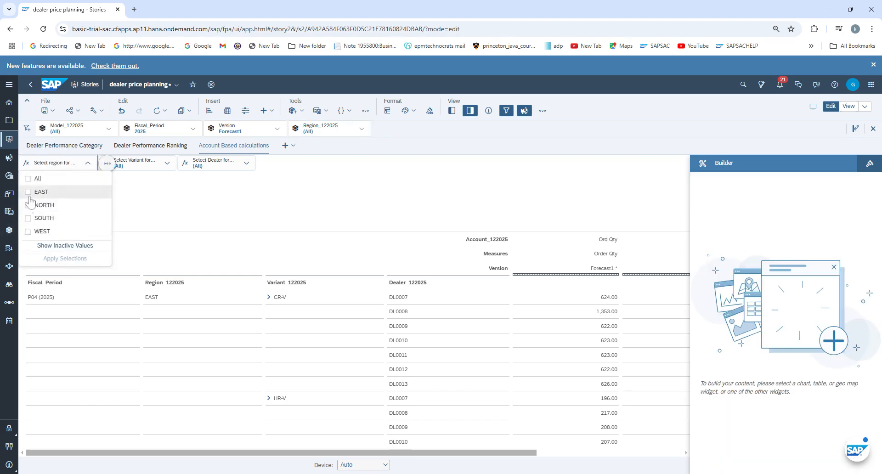
{"action": "left_click", "coordinate": [29, 192]}
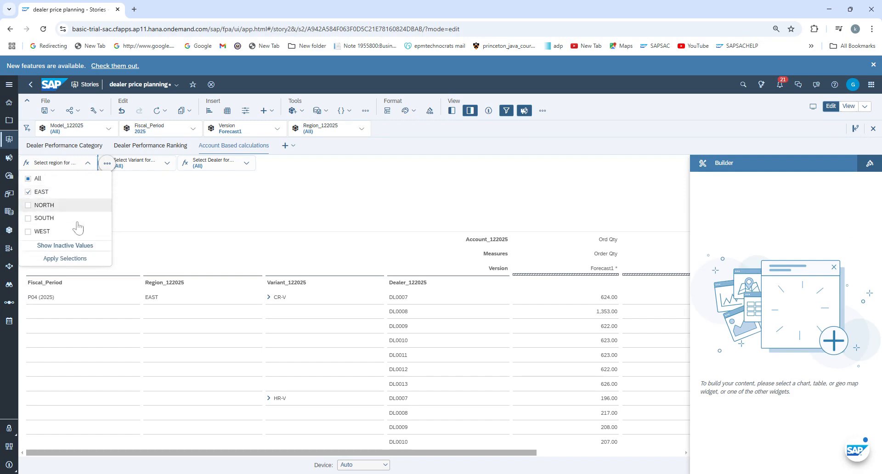
{"action": "left_click", "coordinate": [76, 259]}
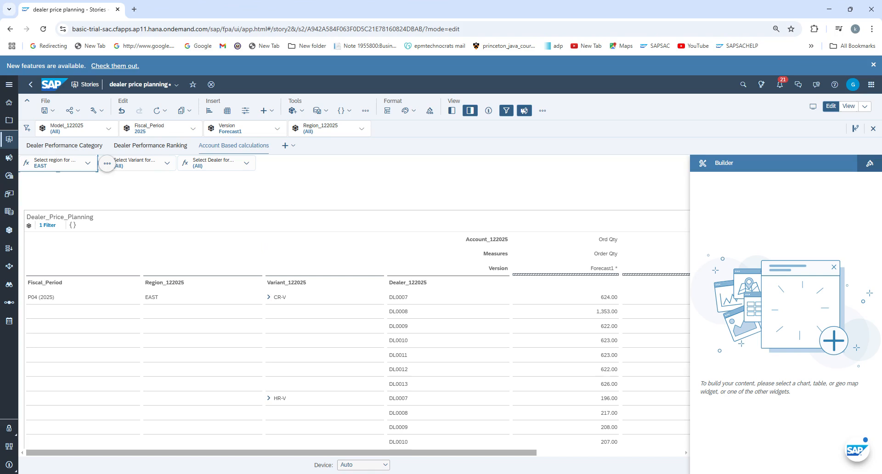
{"action": "left_click_drag", "start_coordinate": [281, 455], "coordinate": [445, 461]}
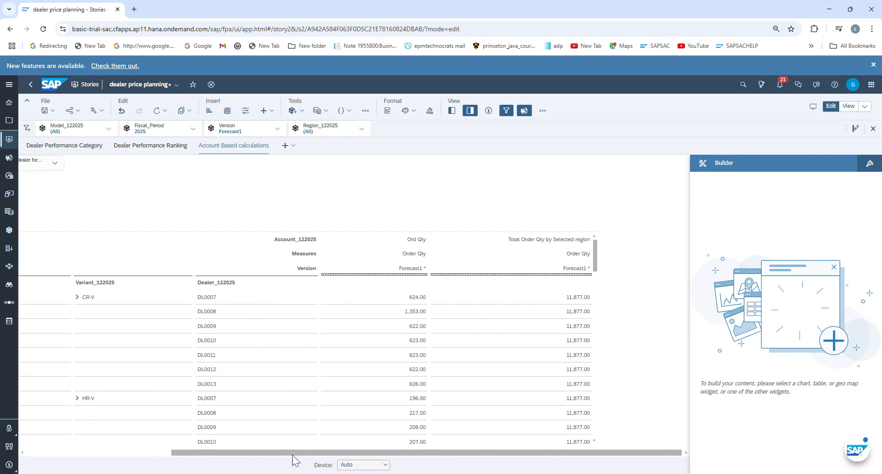
{"action": "left_click_drag", "start_coordinate": [292, 455], "coordinate": [366, 457]}
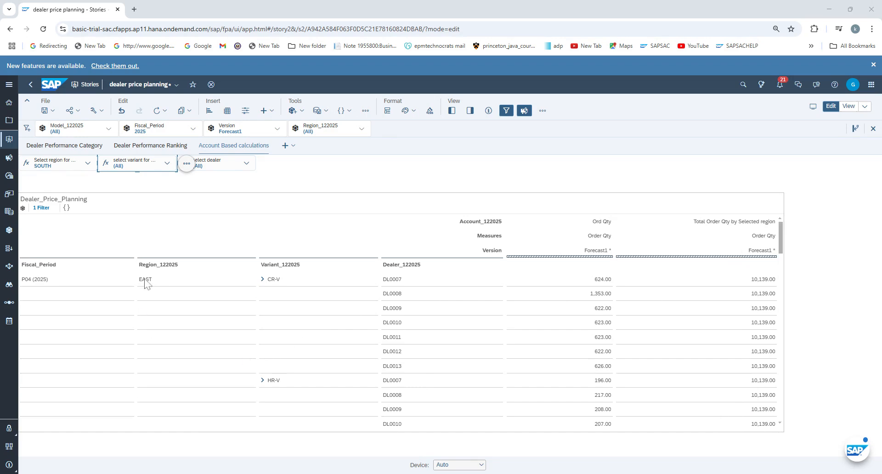
Examine the SOUTH region's CR-V rows, comparing each dealer's Ord Qty with the Total Order Qty by Selected region
{"action": "left_click", "coordinate": [223, 316]}
{"action": "scroll", "coordinate": [236, 369], "scroll_direction": "down", "scroll_amount": 1}
{"action": "scroll", "coordinate": [234, 374], "scroll_direction": "down", "scroll_amount": 5}
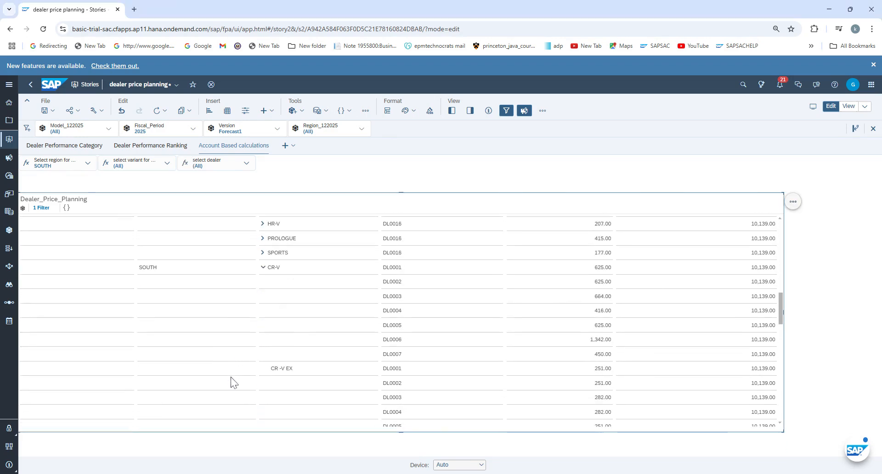
{"action": "left_click", "coordinate": [153, 273]}
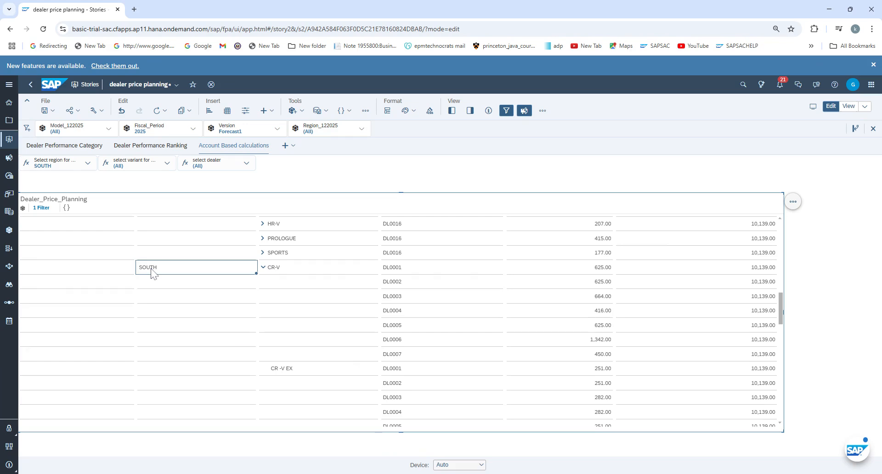
{"action": "left_click", "coordinate": [284, 269]}
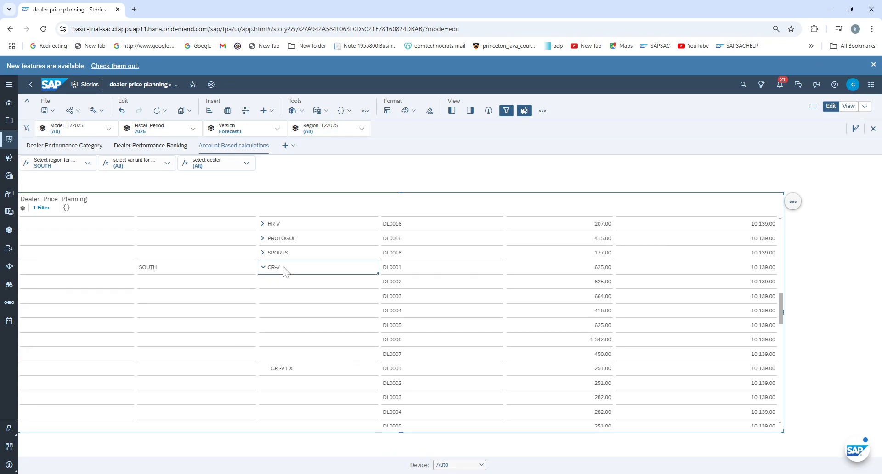
{"action": "left_click", "coordinate": [754, 270]}
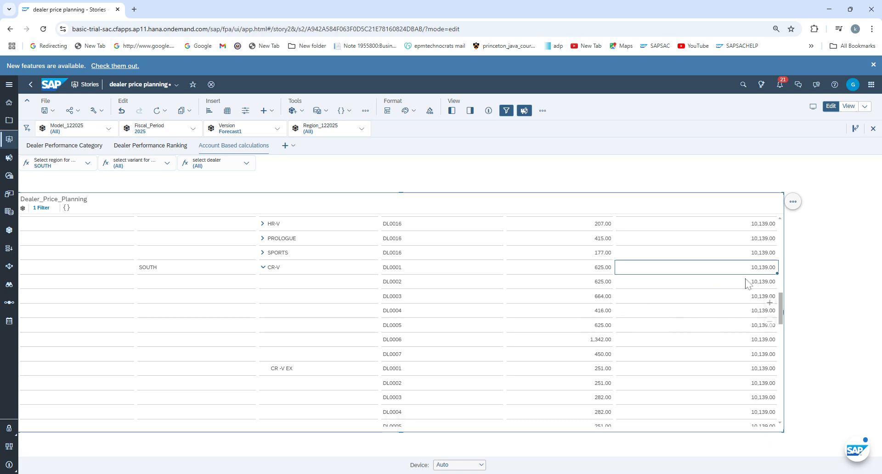
{"action": "left_click", "coordinate": [389, 286]}
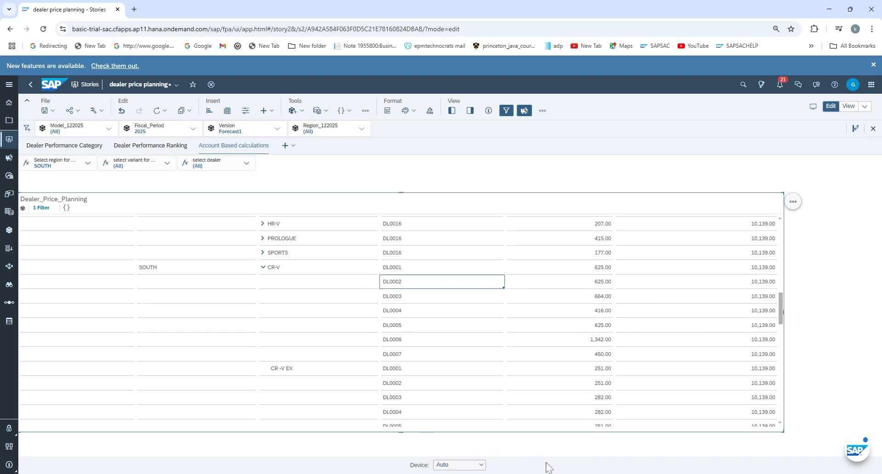
{"action": "left_click", "coordinate": [558, 473]}
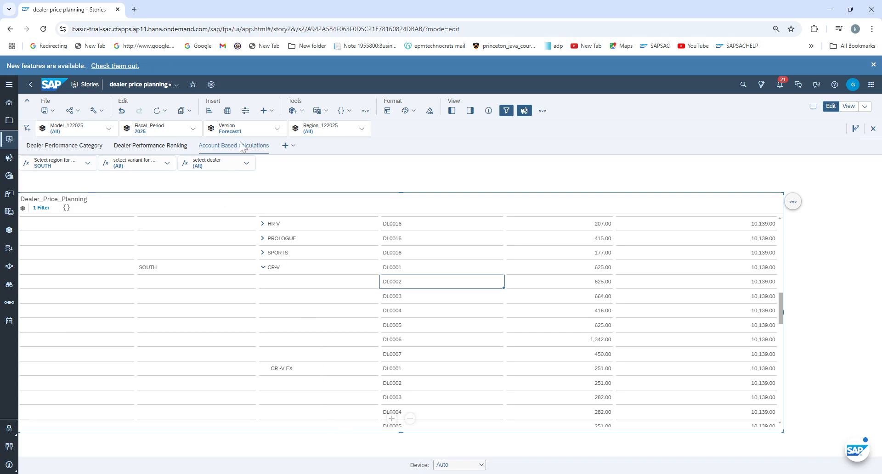
Remove the Variant_122025 dimension from the Total Order Qty by Selected region calculation, keep constant selection for region and dealer, and hide the Builder
{"action": "left_click", "coordinate": [470, 113]}
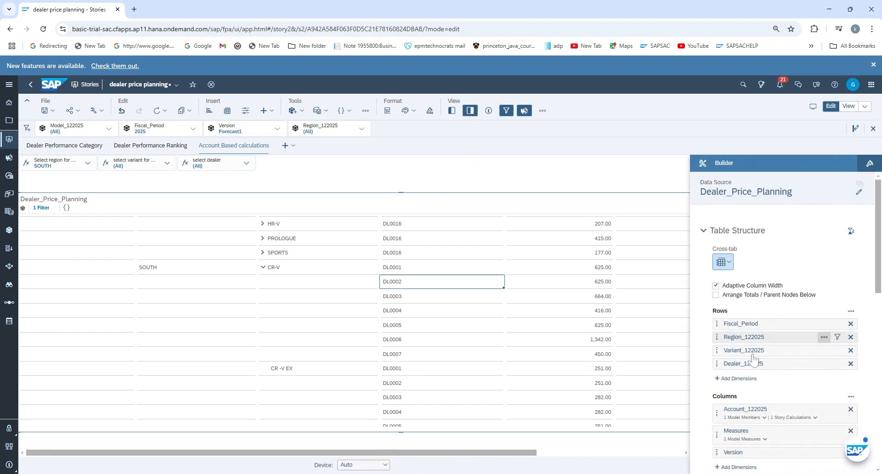
{"action": "scroll", "coordinate": [756, 404], "scroll_direction": "down", "scroll_amount": 3}
{"action": "left_click", "coordinate": [809, 279]}
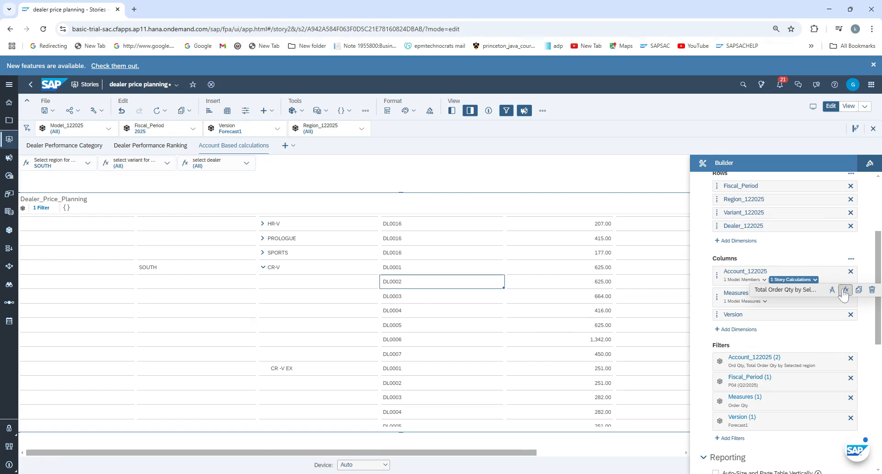
{"action": "left_click", "coordinate": [845, 291]}
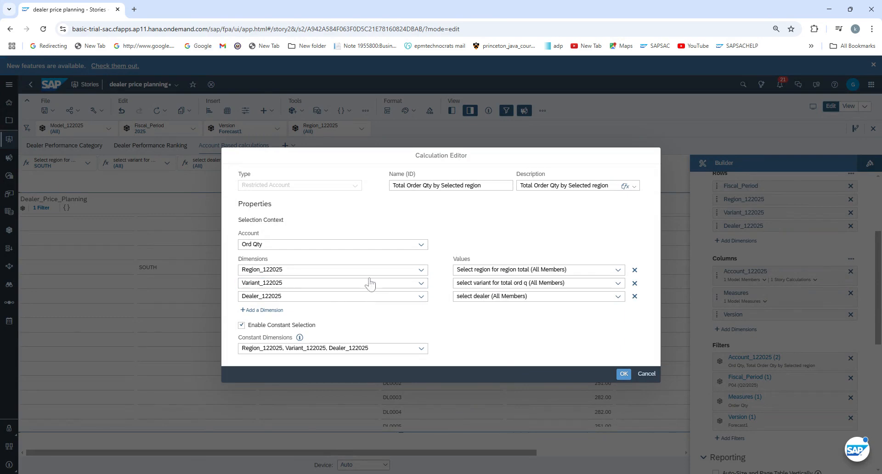
{"action": "left_click", "coordinate": [635, 283]}
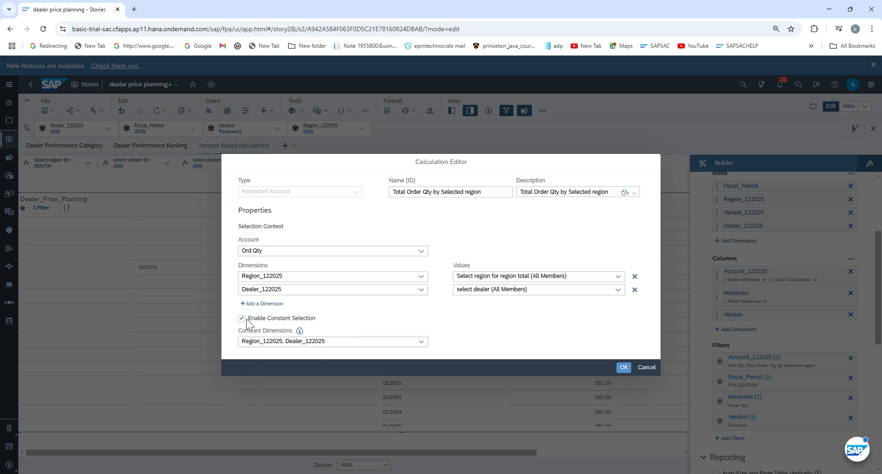
{"action": "left_click", "coordinate": [623, 367]}
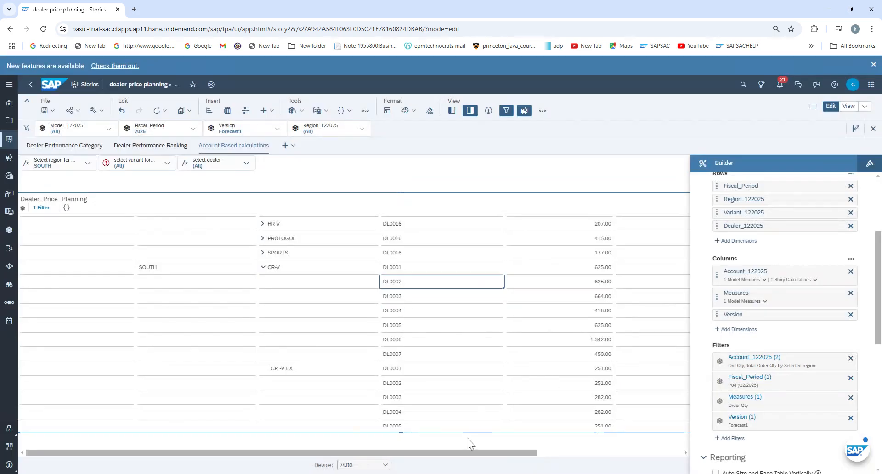
{"action": "left_click", "coordinate": [469, 111]}
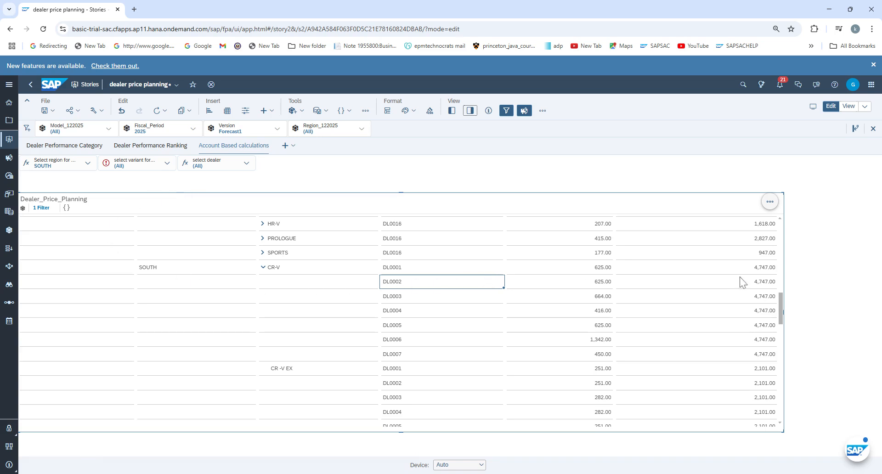
Compare the Ord Qty of the SOUTH region's CR-V dealers, selecting DL0001 to DL0006, with the variant's calculated total
{"action": "left_click", "coordinate": [756, 271]}
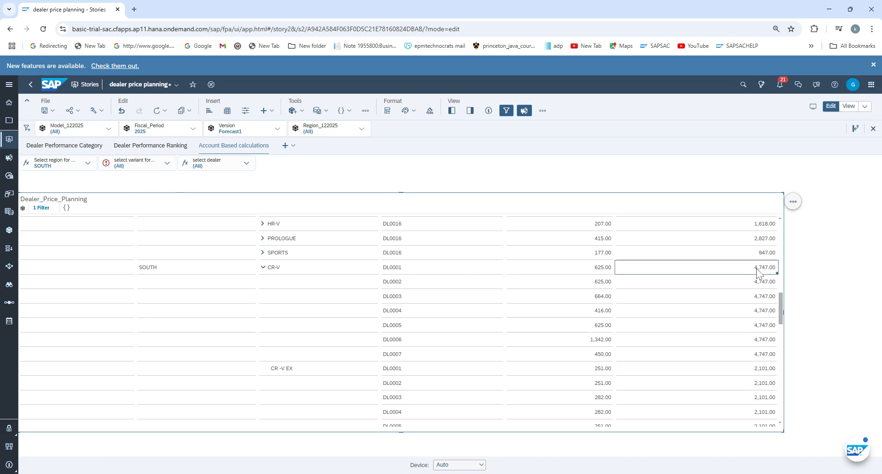
{"action": "left_click", "coordinate": [148, 271]}
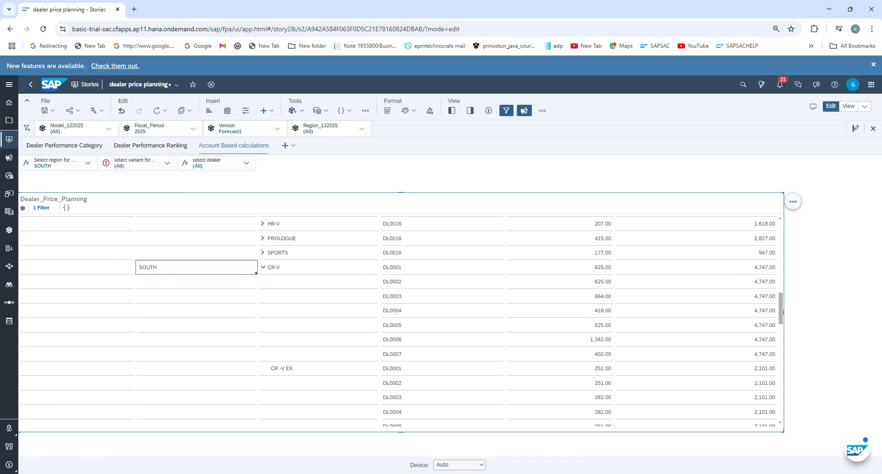
{"action": "left_click", "coordinate": [607, 269]}
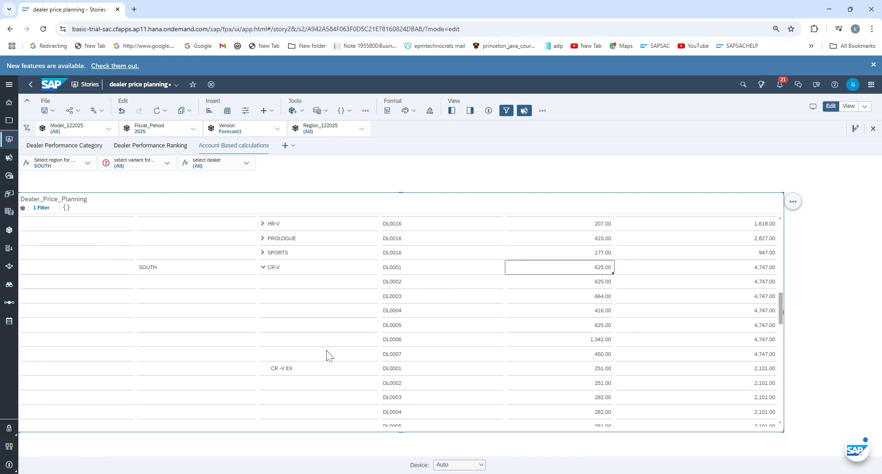
{"action": "left_click", "coordinate": [648, 315]}
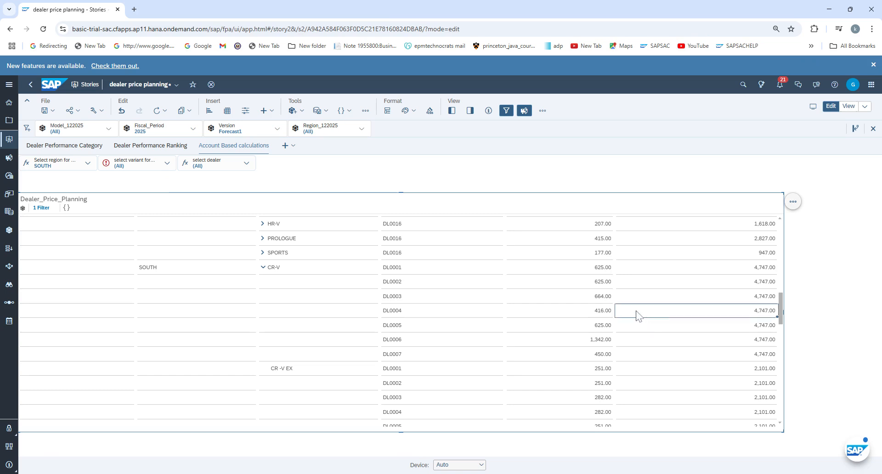
{"action": "left_click", "coordinate": [597, 341]}
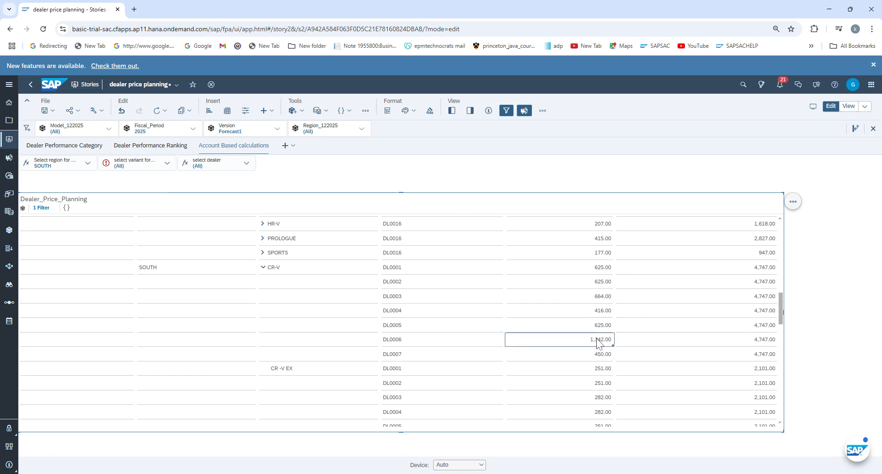
{"action": "left_click", "coordinate": [600, 273], "text": "shift"}
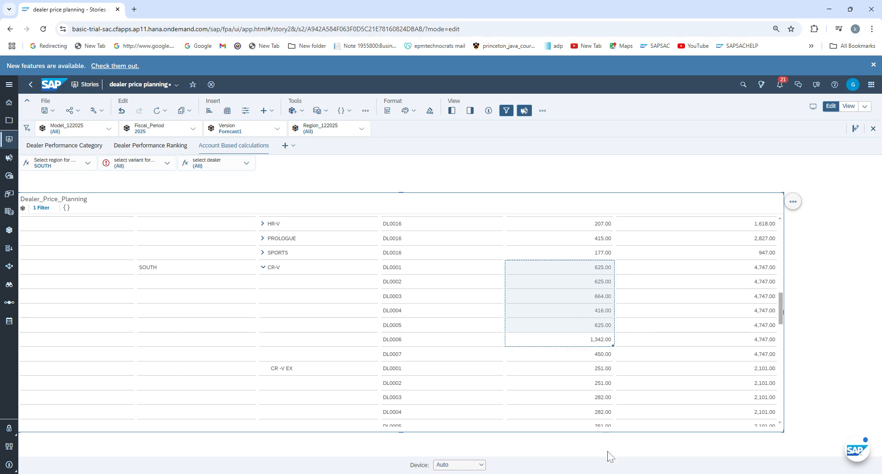
{"action": "left_click", "coordinate": [607, 473]}
{"action": "left_click", "coordinate": [689, 317]}
{"action": "left_click", "coordinate": [566, 270]}
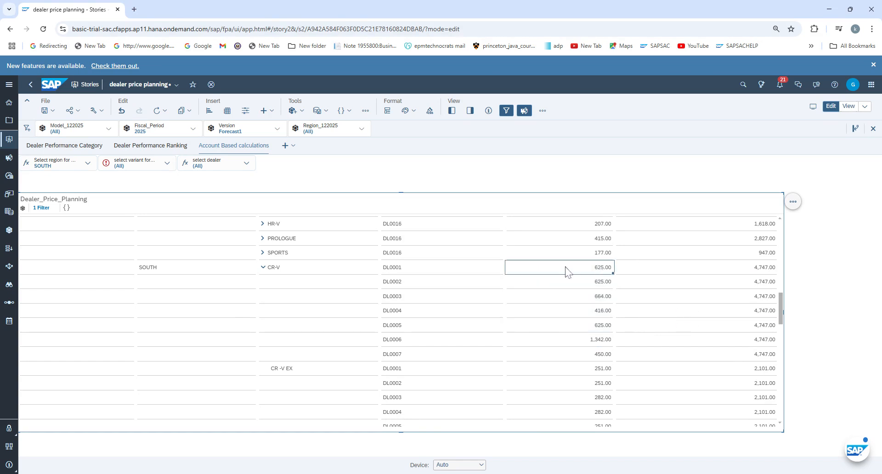
{"action": "left_click", "coordinate": [399, 272]}
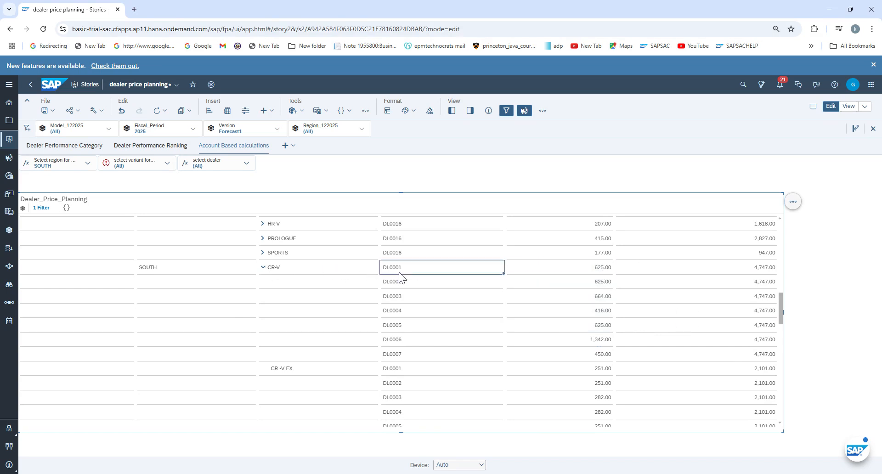
{"action": "left_click", "coordinate": [603, 271]}
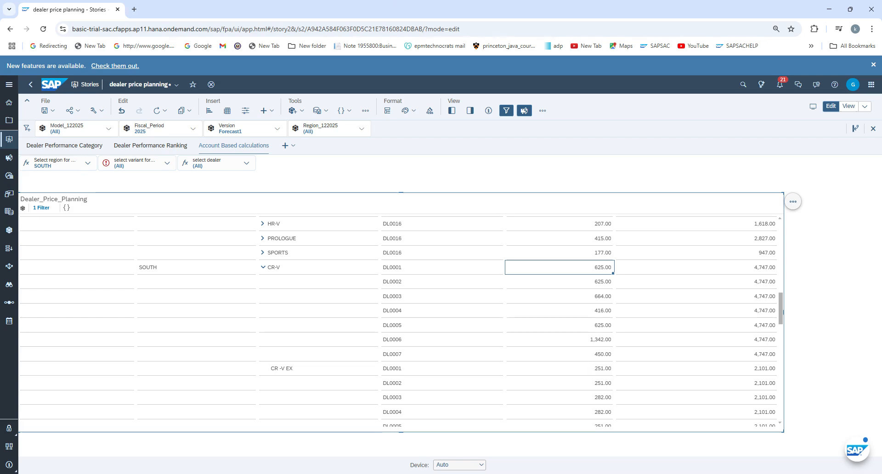
Select and copy the Ord Qty of SOUTH's CR-V dealers DL0001 to DL0007, and review the totals of the CR-V sub-variants
{"action": "left_click", "coordinate": [602, 357], "text": "shift"}
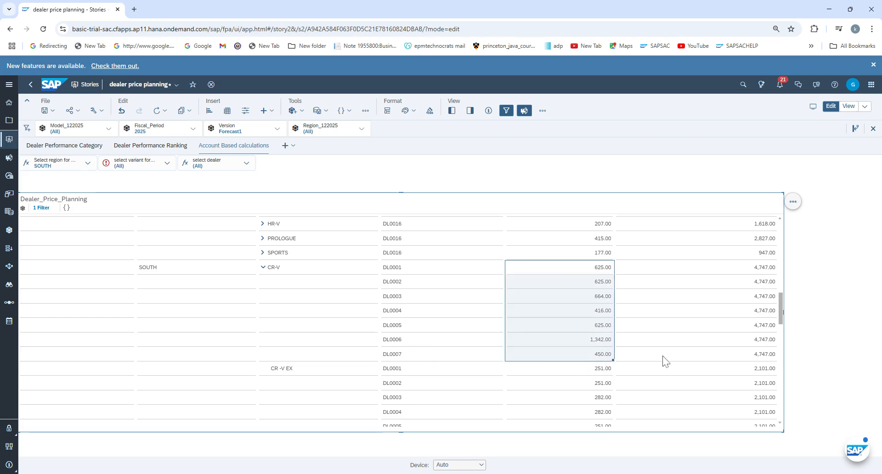
{"action": "key", "text": "ctrl+c"}
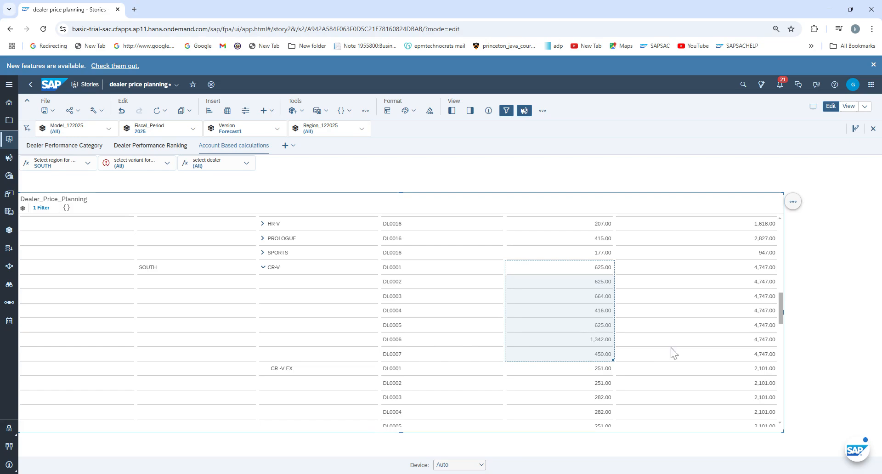
{"action": "scroll", "coordinate": [672, 349], "scroll_direction": "down", "scroll_amount": 3}
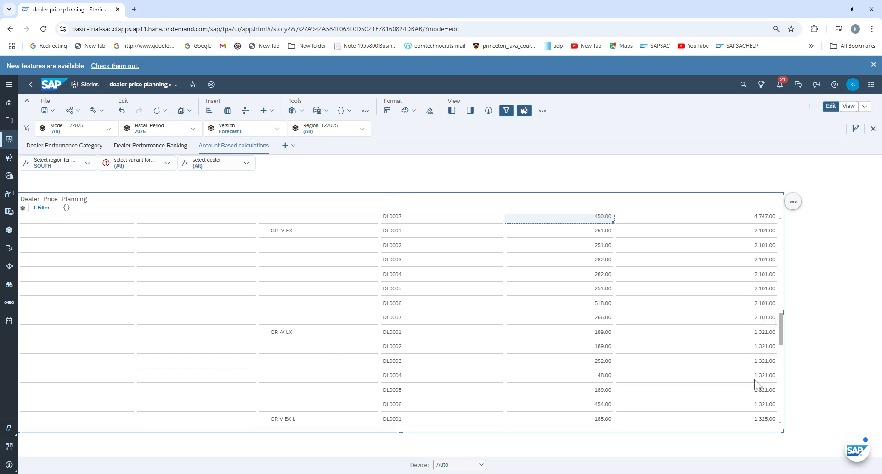
{"action": "scroll", "coordinate": [754, 392], "scroll_direction": "down", "scroll_amount": 2}
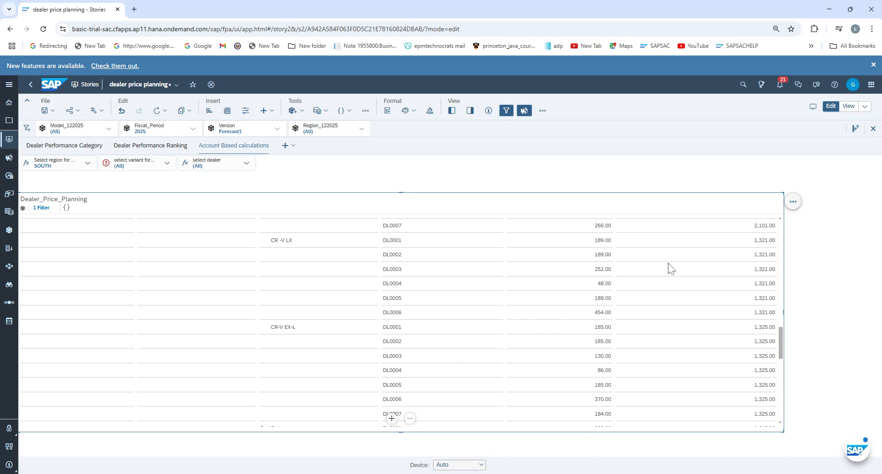
Compare the EAST region's CR-V Ord Qty for dealer DL0007 with its Total Order Qty by Selected region
{"action": "scroll", "coordinate": [691, 312], "scroll_direction": "up", "scroll_amount": 10}
{"action": "scroll", "coordinate": [692, 311], "scroll_direction": "up", "scroll_amount": 8}
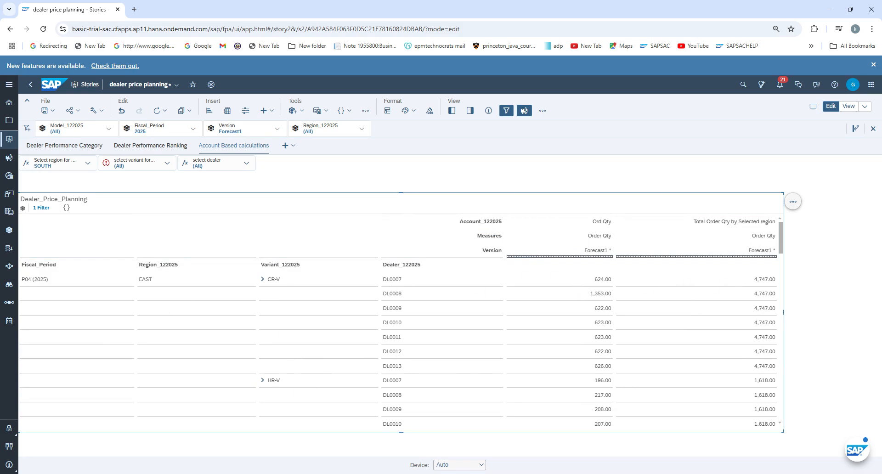
{"action": "left_click", "coordinate": [399, 281]}
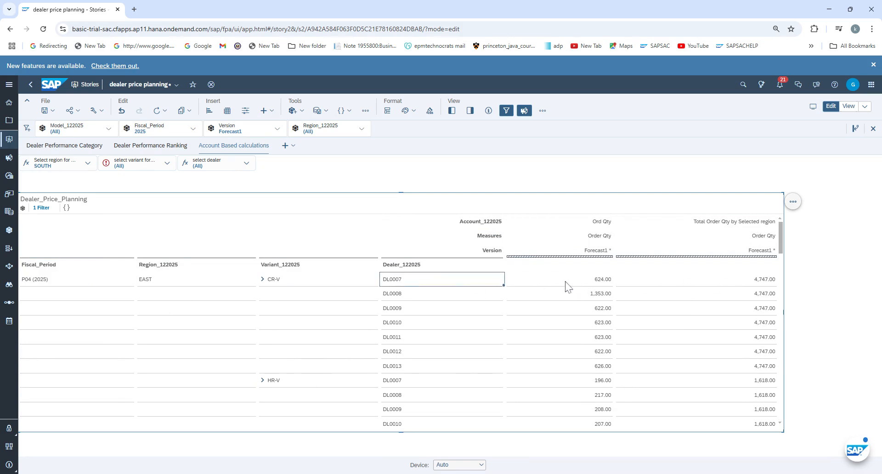
{"action": "left_click", "coordinate": [606, 284]}
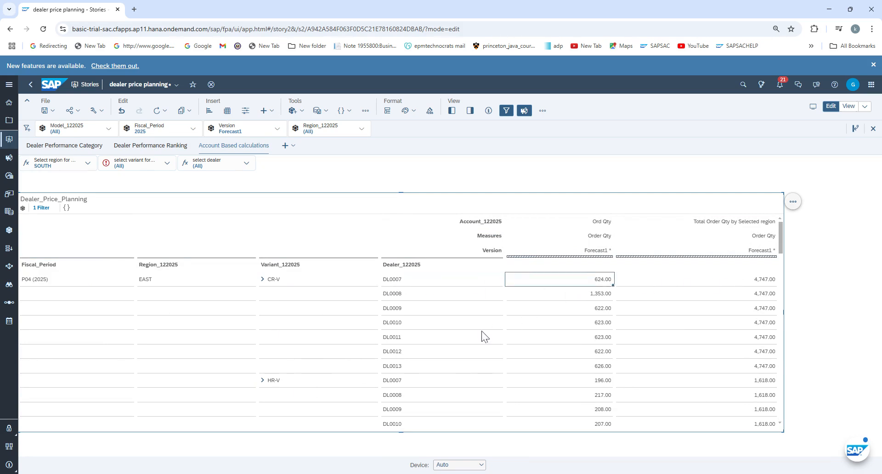
{"action": "left_click", "coordinate": [157, 281]}
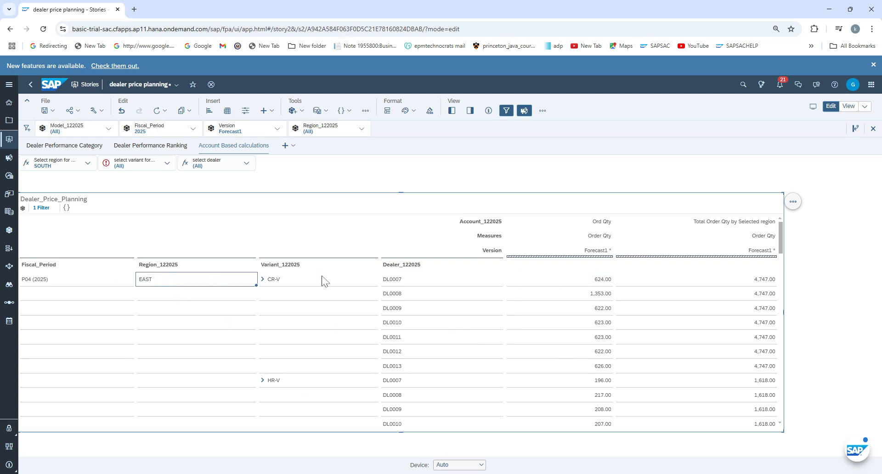
{"action": "left_click", "coordinate": [390, 284]}
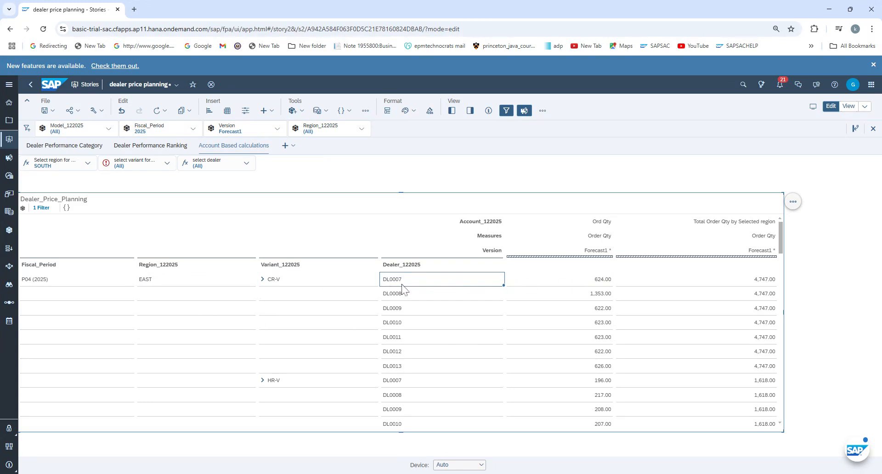
{"action": "left_click", "coordinate": [765, 281]}
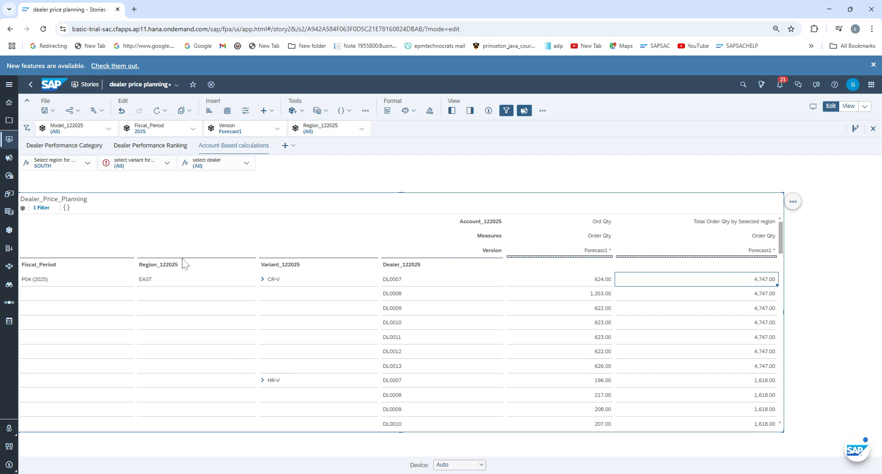
{"action": "scroll", "coordinate": [393, 304], "scroll_direction": "down", "scroll_amount": 3}
{"action": "scroll", "coordinate": [363, 292], "scroll_direction": "up", "scroll_amount": 3}
Show the Builder again and bring dealer DL0007's CR-V Ord Qty and selected region total into view beside it
{"action": "left_click", "coordinate": [470, 110]}
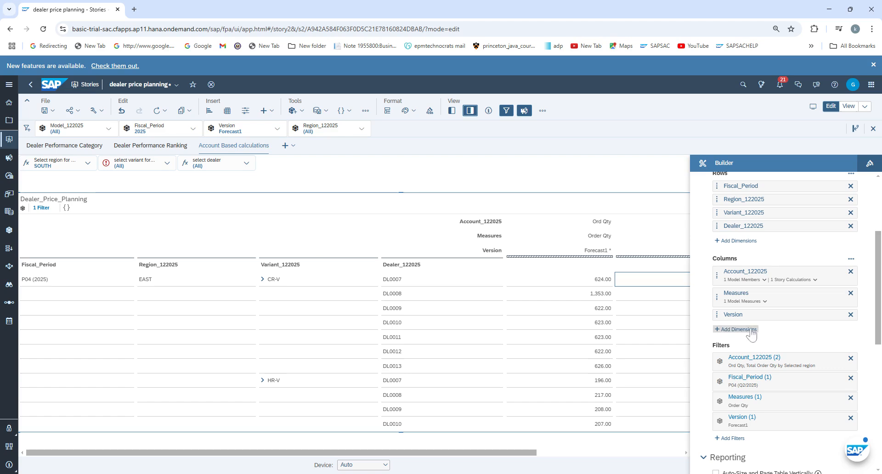
{"action": "left_click_drag", "start_coordinate": [458, 458], "coordinate": [546, 456]}
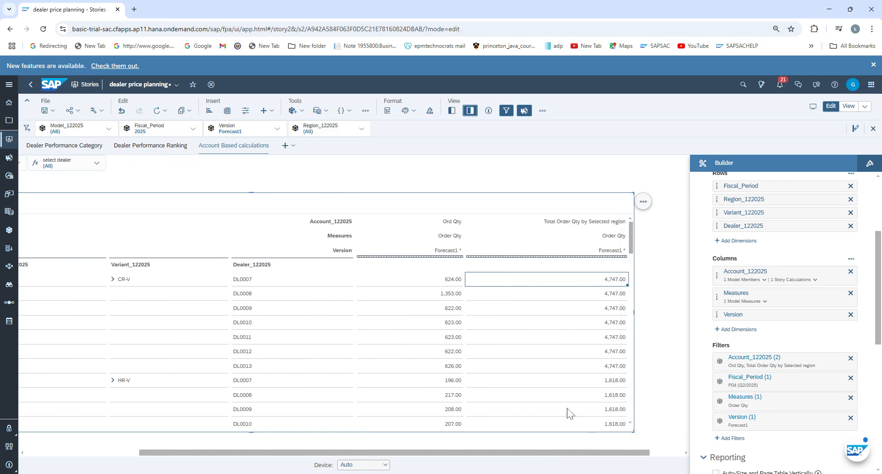
{"action": "left_click", "coordinate": [451, 279]}
{"action": "scroll", "coordinate": [621, 285], "scroll_direction": "down", "scroll_amount": 4}
{"action": "scroll", "coordinate": [622, 286], "scroll_direction": "up", "scroll_amount": 4}
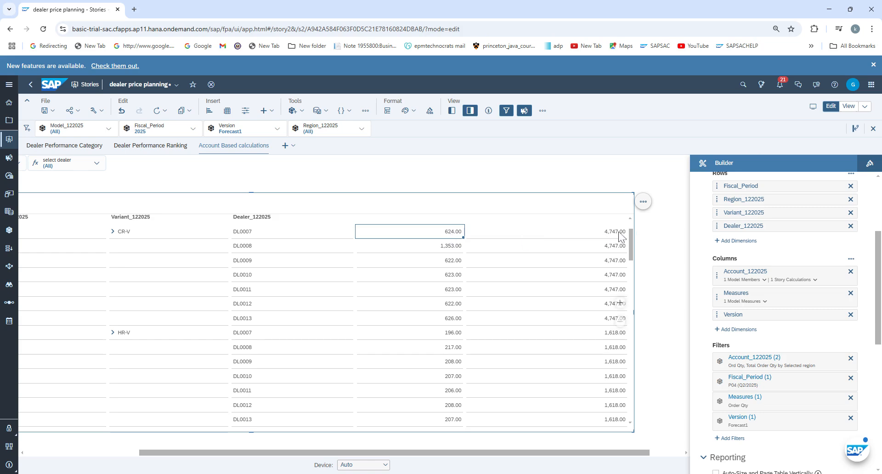
{"action": "key", "text": "Right"}
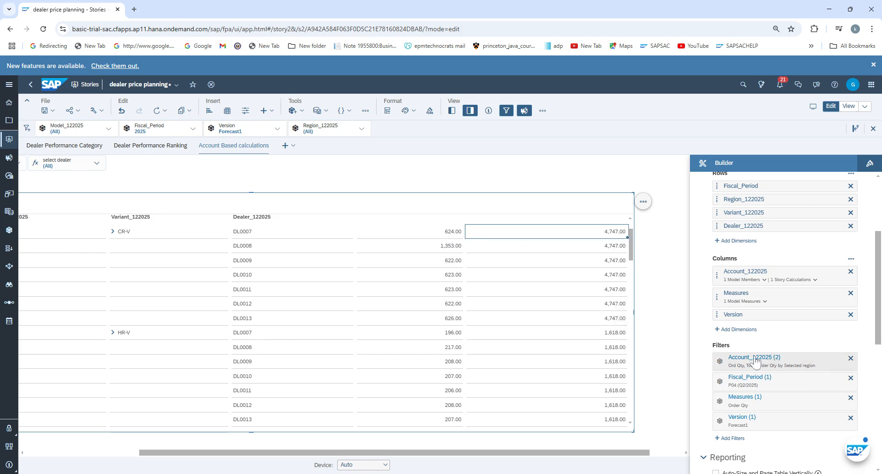
Add a Calculated Account to Account_122025 that divides Ord Qty by Total Order Qty by Selected region
{"action": "mouse_move", "coordinate": [760, 275]}
{"action": "left_click", "coordinate": [823, 275]}
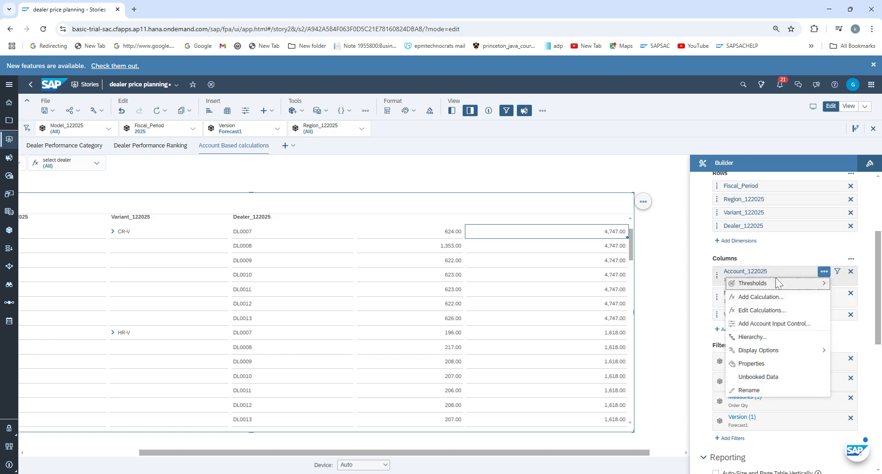
{"action": "left_click", "coordinate": [758, 298]}
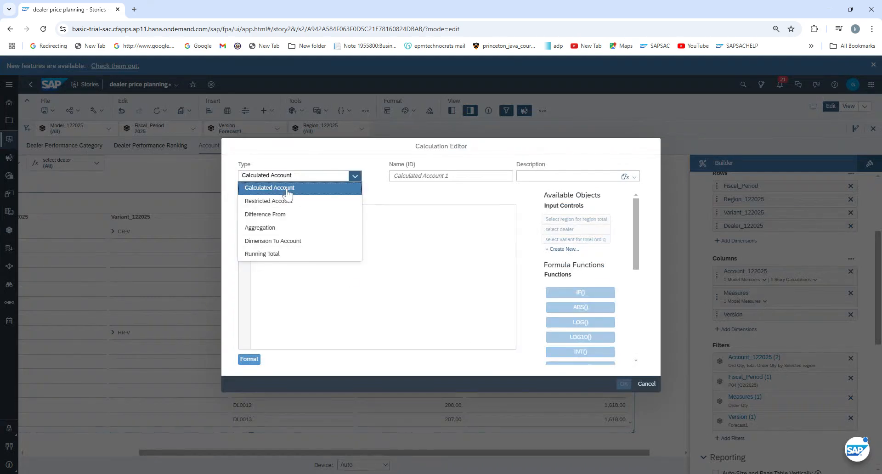
{"action": "left_click", "coordinate": [287, 189]}
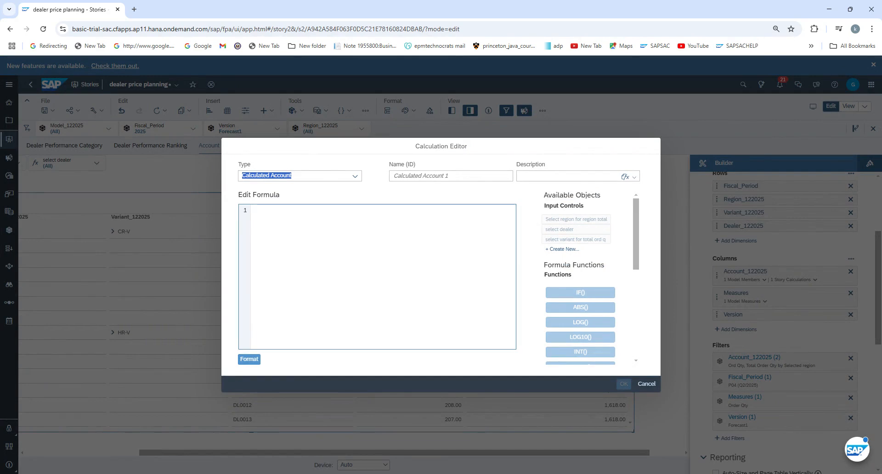
{"action": "left_click", "coordinate": [348, 237]}
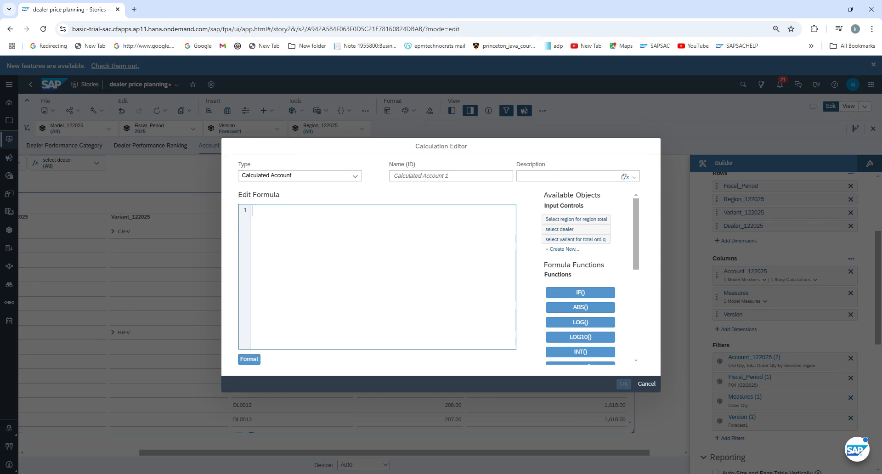
{"action": "type", "text": "["}
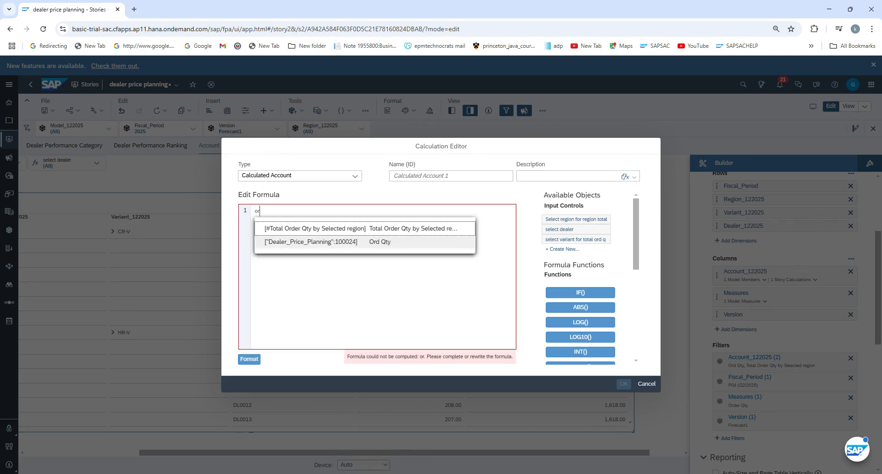
{"action": "left_click", "coordinate": [344, 243]}
{"action": "type", "text": "/"}
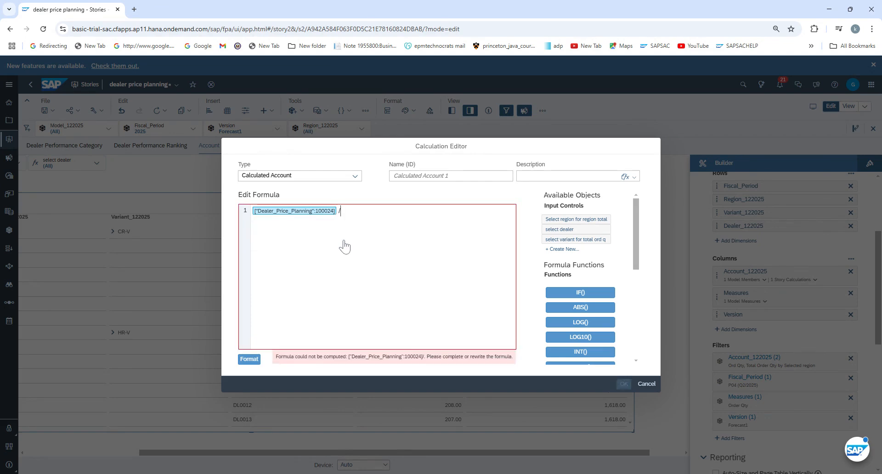
{"action": "type", "text": " ["}
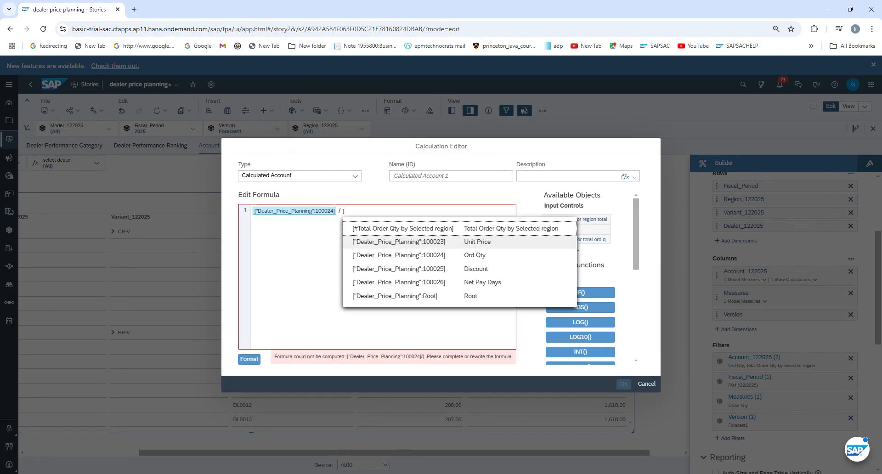
{"action": "left_click", "coordinate": [487, 230]}
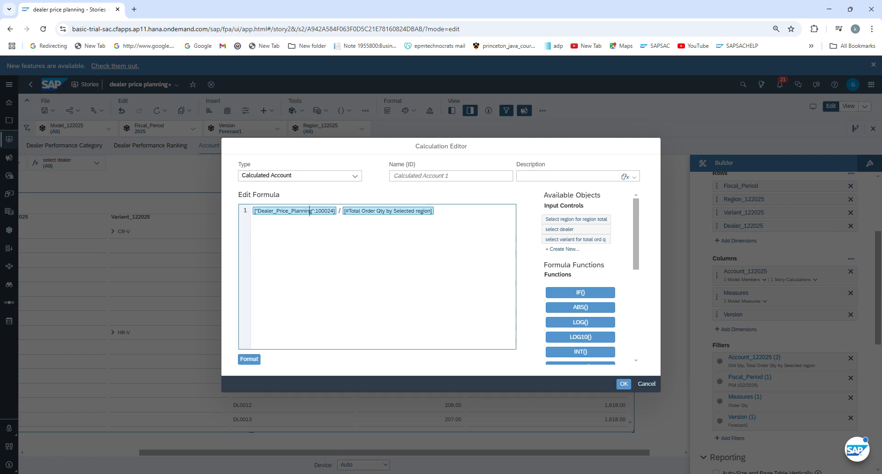
Enclose the formula's division in parentheses and multiply it by 100
{"action": "type", "text": ")"}
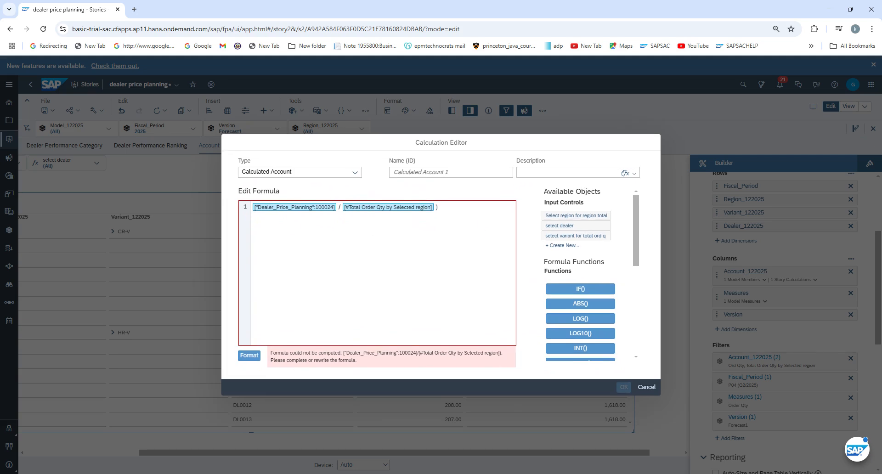
{"action": "type", "text": "("}
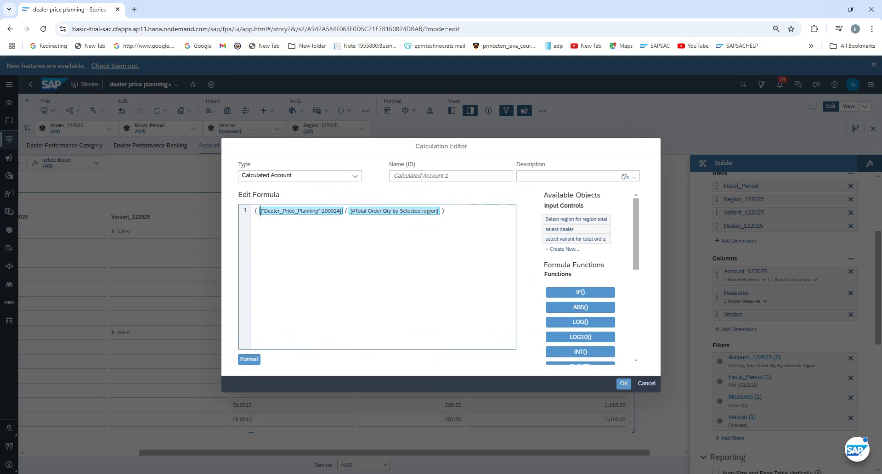
{"action": "left_click", "coordinate": [445, 210]}
{"action": "type", "text": "* 100"}
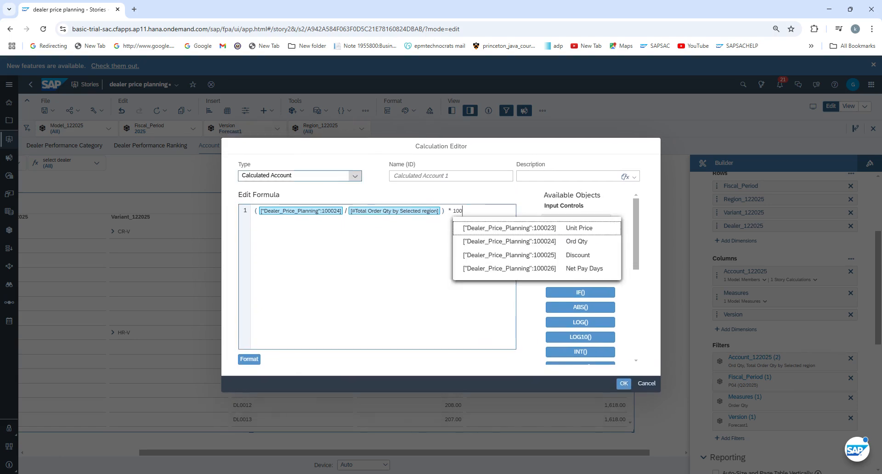
{"action": "left_click", "coordinate": [355, 176]}
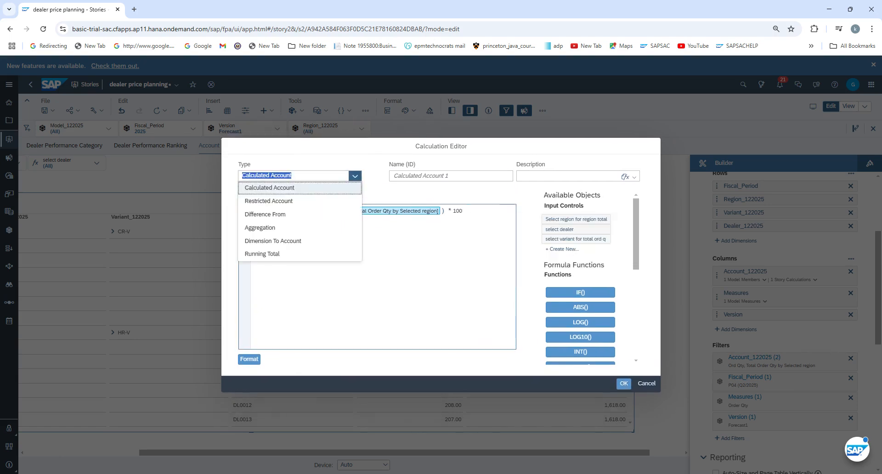
Set the calculation's name and description to "% of Dealer share comparing with selected region", then validate its formula and create it
{"action": "left_click", "coordinate": [441, 176]}
{"action": "type", "text": "%"}
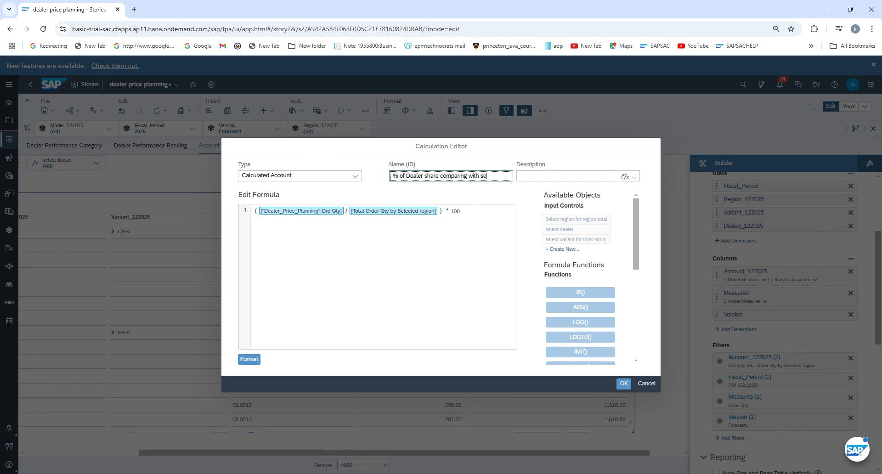
{"action": "type", "text": "gion"}
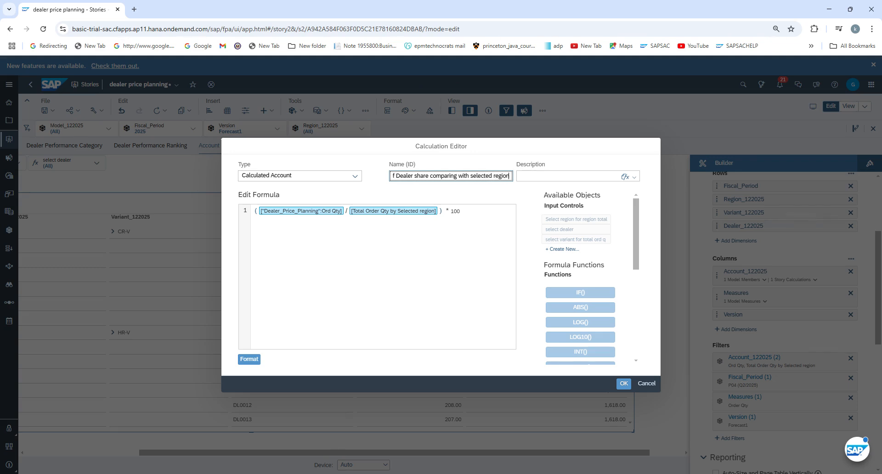
{"action": "key", "text": "Tab"}
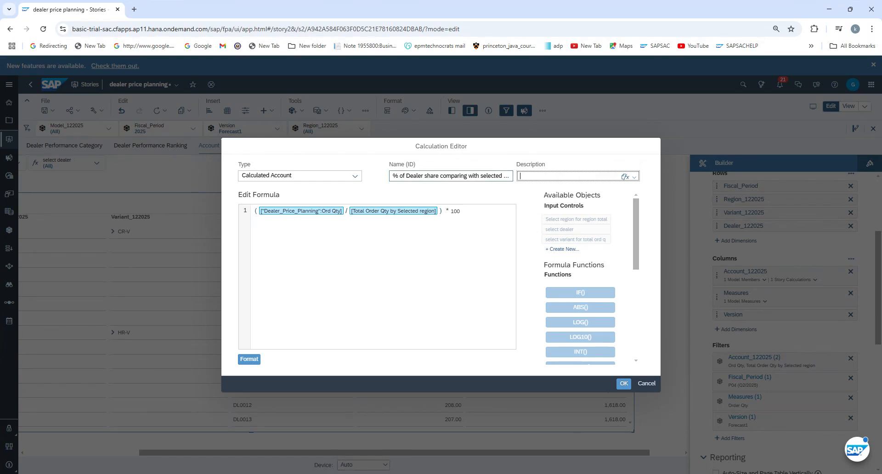
{"action": "key", "text": "shift+Tab"}
{"action": "key", "text": "ctrl+c"}
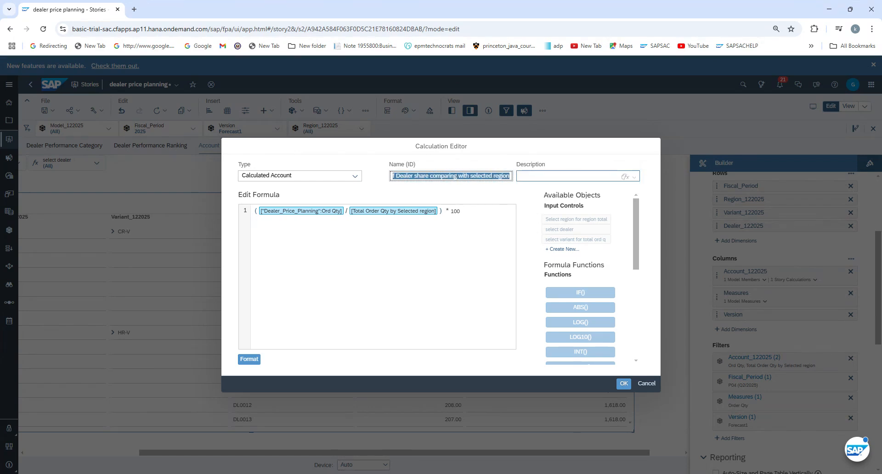
{"action": "key", "text": "Tab"}
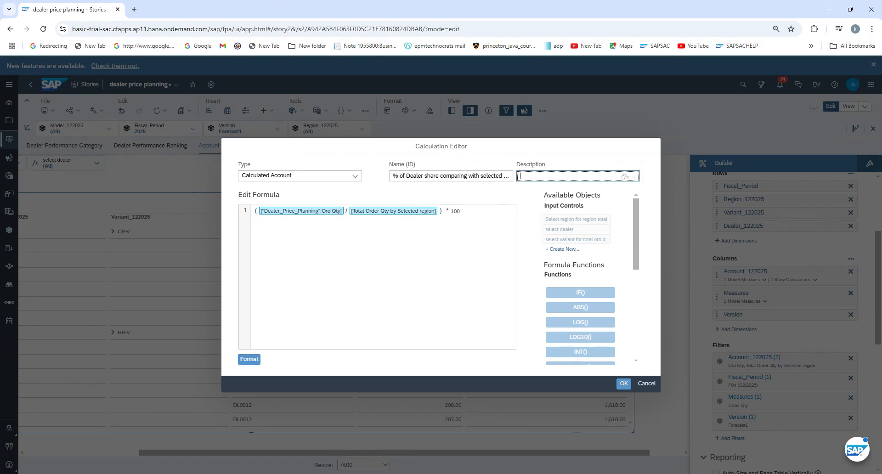
{"action": "key", "text": "ctrl+v"}
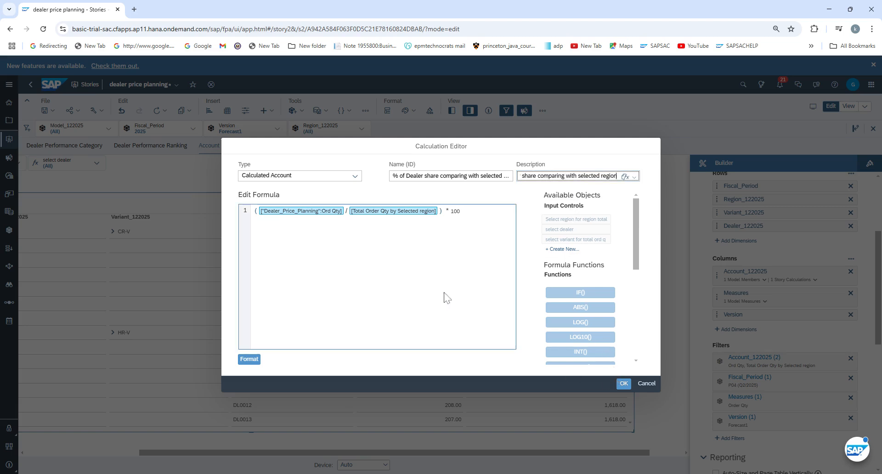
{"action": "left_click", "coordinate": [249, 359]}
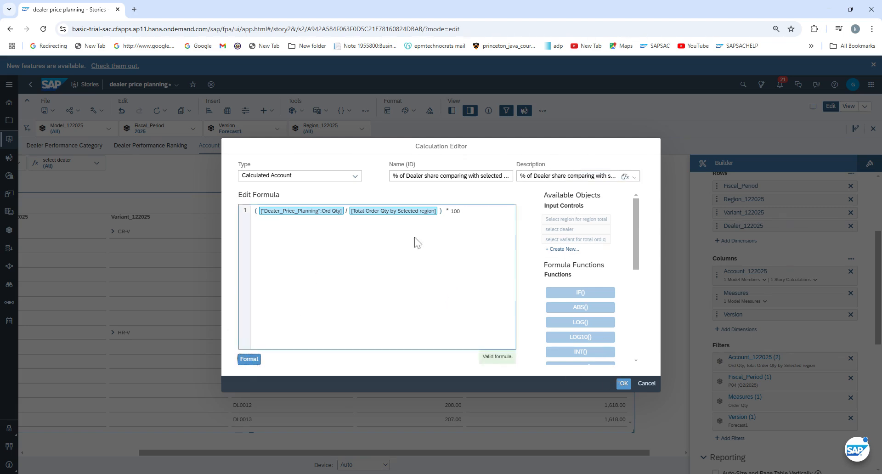
{"action": "left_click", "coordinate": [624, 385]}
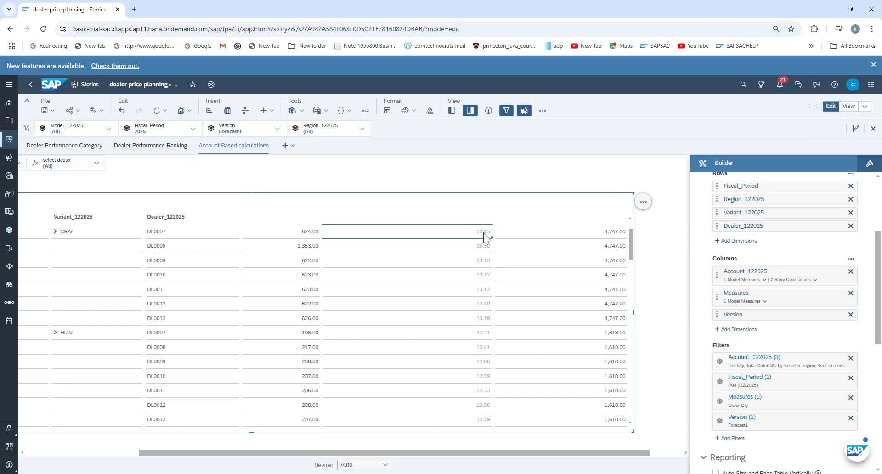
Remove the variant selection input control from the Account Based calculations page
{"action": "scroll", "coordinate": [494, 302], "scroll_direction": "down", "scroll_amount": 5}
{"action": "scroll", "coordinate": [496, 304], "scroll_direction": "down", "scroll_amount": 10}
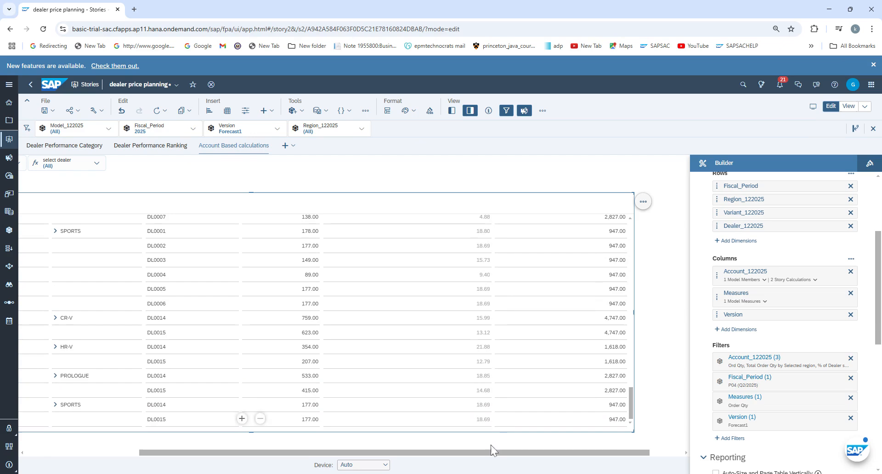
{"action": "left_click_drag", "start_coordinate": [492, 453], "coordinate": [266, 455]}
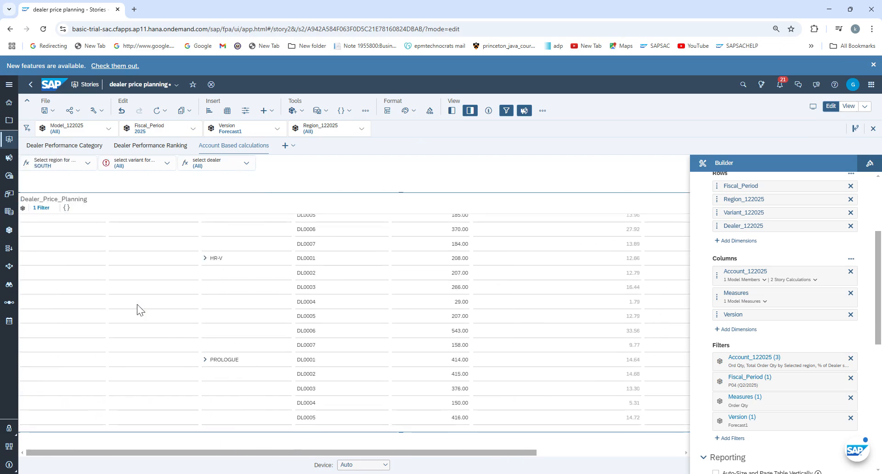
{"action": "scroll", "coordinate": [264, 321], "scroll_direction": "up", "scroll_amount": 1}
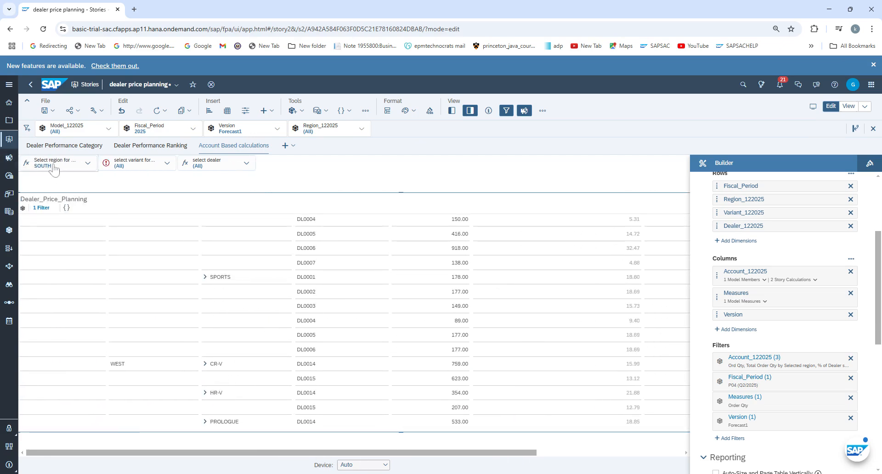
{"action": "left_click", "coordinate": [163, 165]}
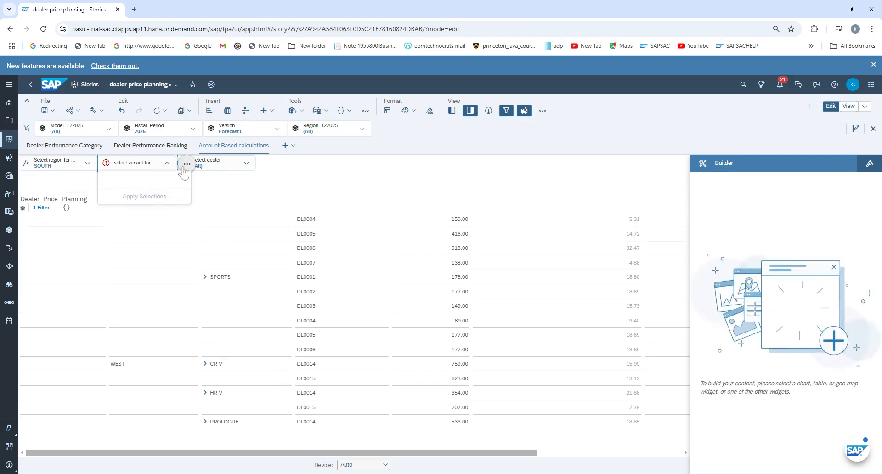
{"action": "left_click", "coordinate": [186, 164]}
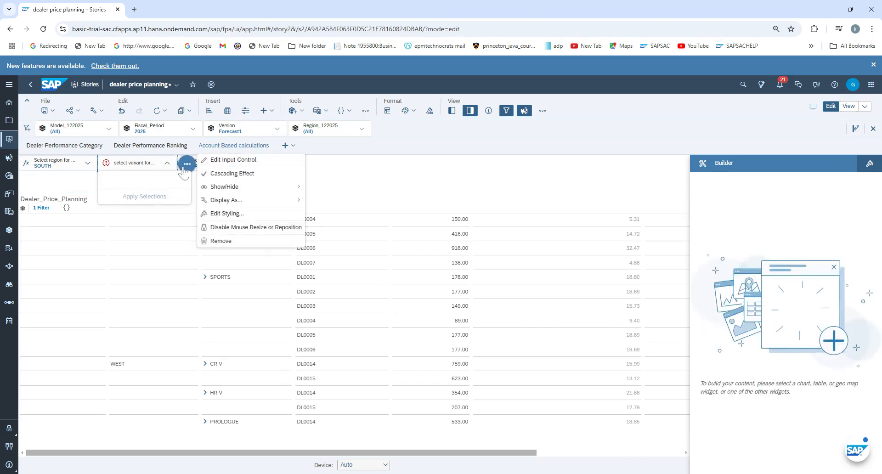
{"action": "left_click", "coordinate": [217, 241]}
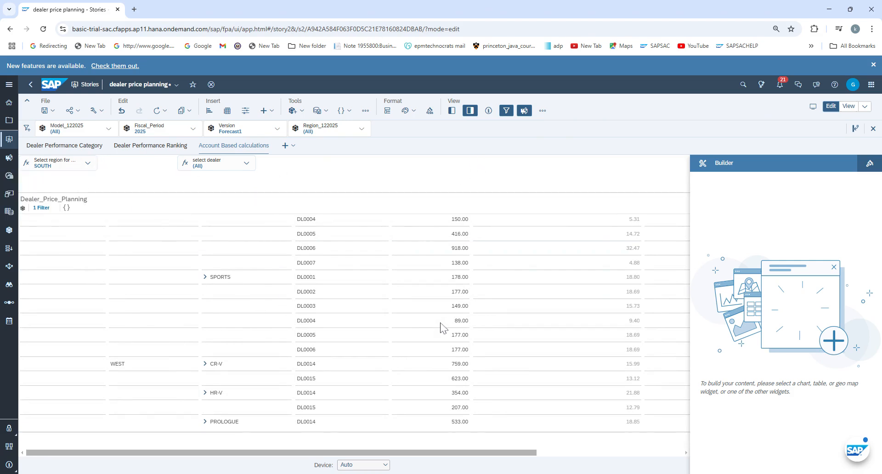
Hide the Builder and move the Dealer_Price_Planning table up to directly beneath the input controls
{"action": "mouse_move", "coordinate": [453, 452]}
{"action": "left_mouse_down"}
{"action": "mouse_move", "coordinate": [598, 450]}
{"action": "mouse_move", "coordinate": [454, 451]}
{"action": "left_mouse_up"}
{"action": "left_click", "coordinate": [469, 110]}
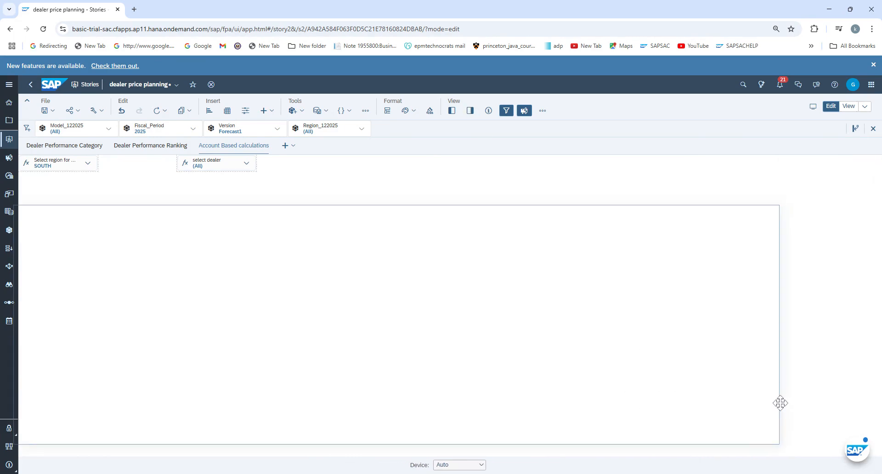
{"action": "left_click_drag", "start_coordinate": [599, 205], "coordinate": [606, 178]}
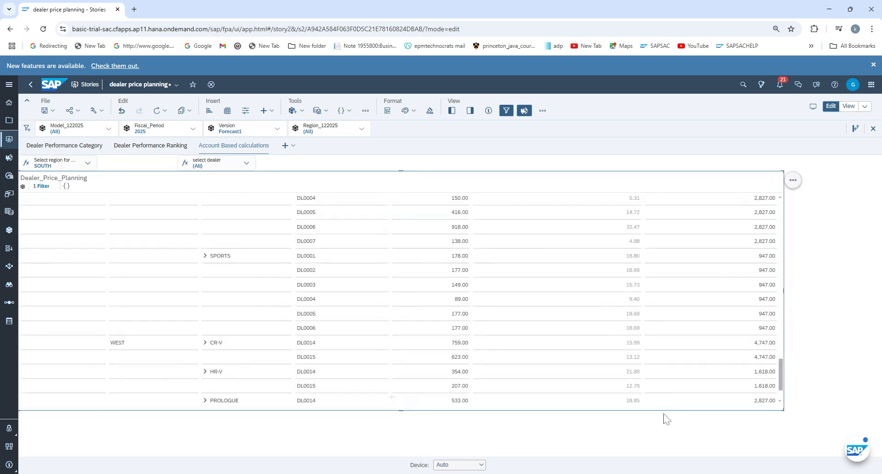
Compare dealer DL0001's CR-V Ord Qty and percentage share in the SOUTH region with the selected region total
{"action": "scroll", "coordinate": [746, 330], "scroll_direction": "down", "scroll_amount": 4}
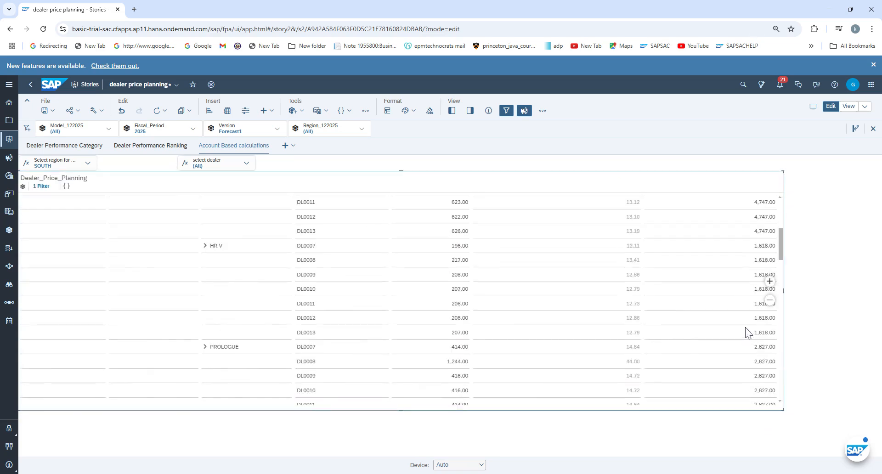
{"action": "scroll", "coordinate": [510, 294], "scroll_direction": "up", "scroll_amount": 4}
{"action": "scroll", "coordinate": [323, 304], "scroll_direction": "down", "scroll_amount": 10}
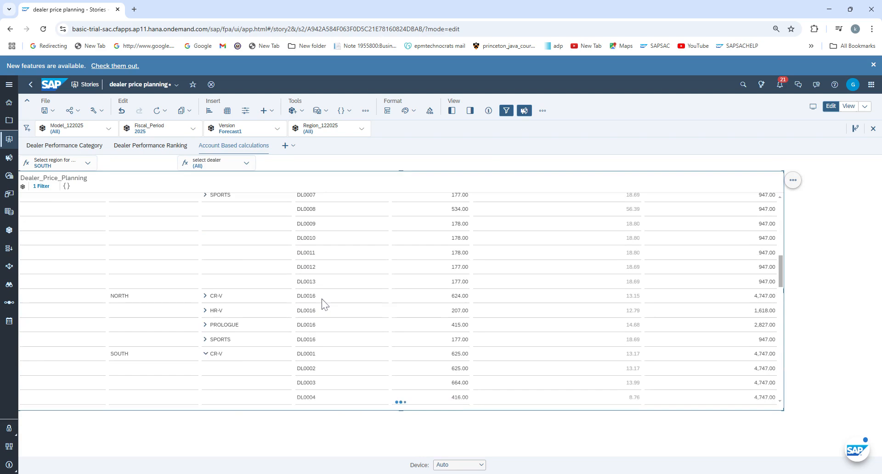
{"action": "scroll", "coordinate": [324, 304], "scroll_direction": "down", "scroll_amount": 3}
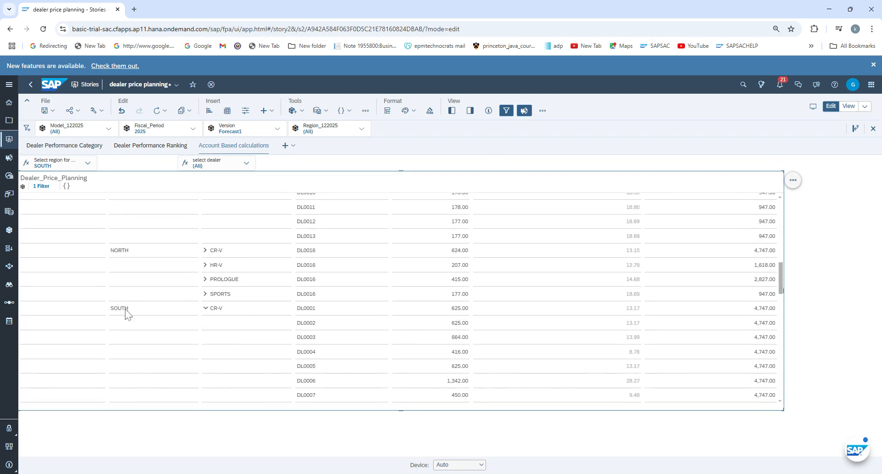
{"action": "left_click", "coordinate": [189, 316]}
{"action": "left_click", "coordinate": [761, 314]}
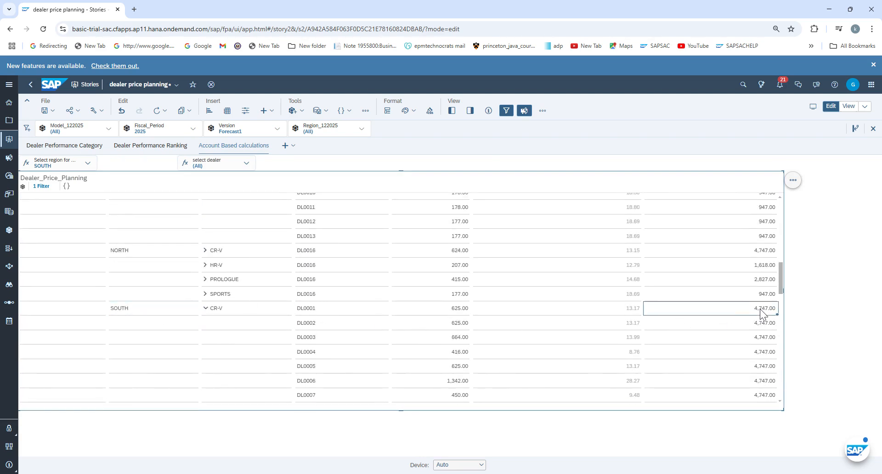
{"action": "left_click", "coordinate": [238, 312]}
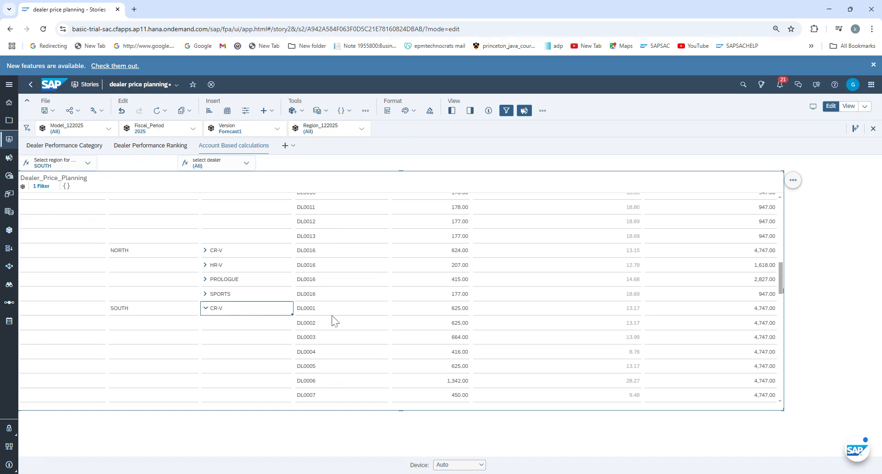
{"action": "left_click", "coordinate": [758, 313]}
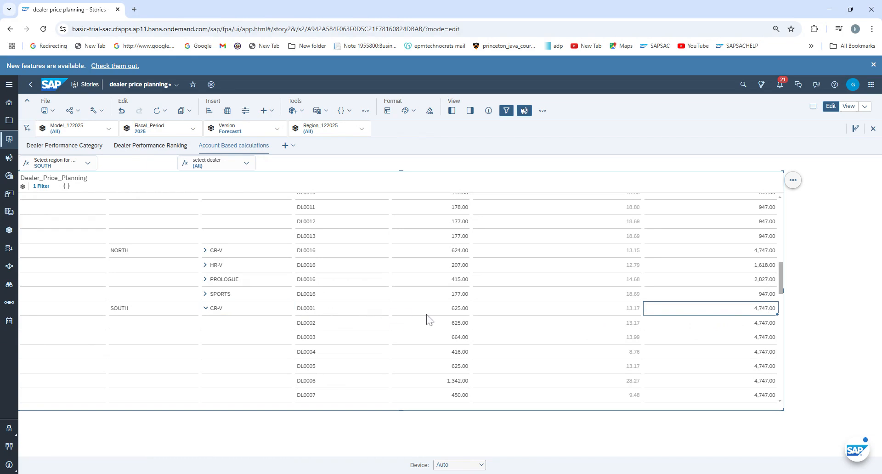
{"action": "left_click", "coordinate": [457, 311]}
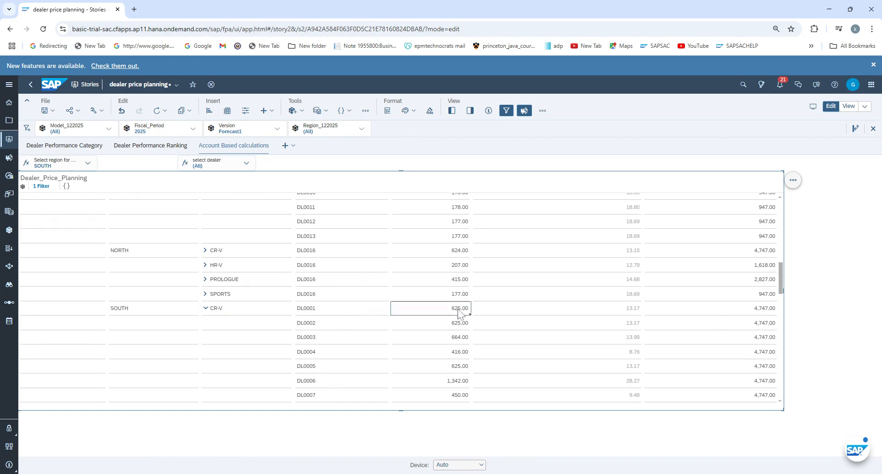
{"action": "left_click", "coordinate": [757, 316]}
{"action": "left_click", "coordinate": [637, 317]}
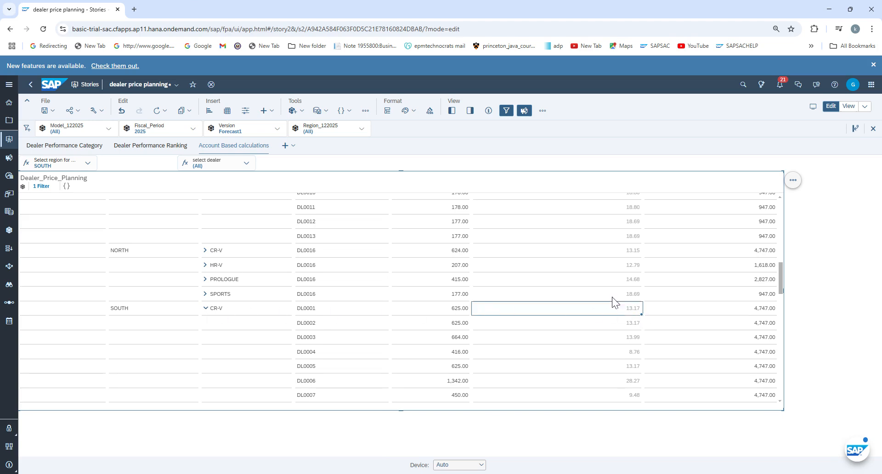
Examine the Ord Qty and percentage share of EAST dealer DL0007 for CR-V against the selected SOUTH region
{"action": "scroll", "coordinate": [616, 285], "scroll_direction": "up", "scroll_amount": 10}
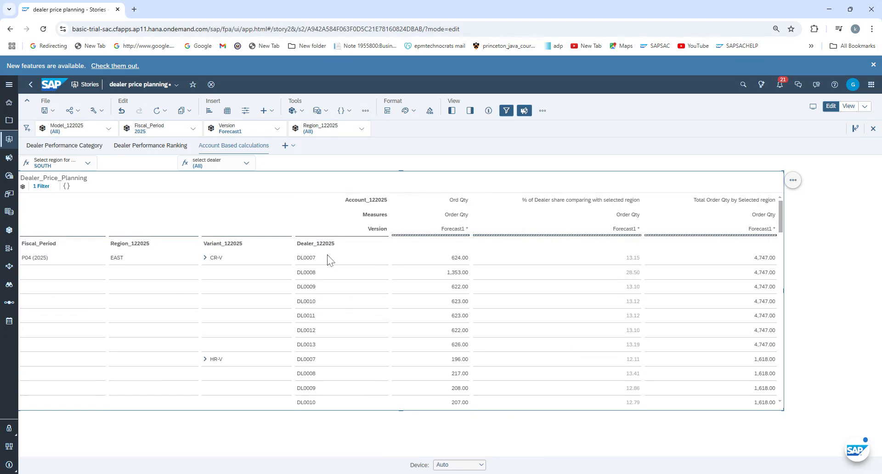
{"action": "left_click", "coordinate": [117, 260]}
{"action": "left_click", "coordinate": [633, 262]}
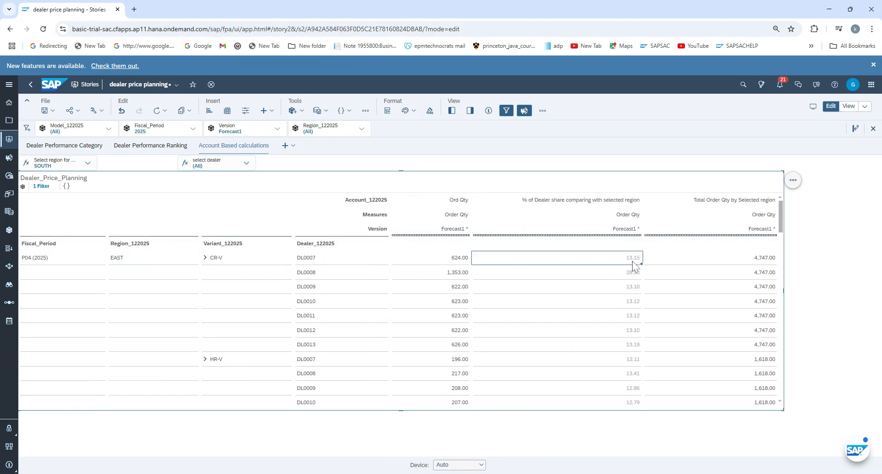
{"action": "left_click", "coordinate": [462, 262]}
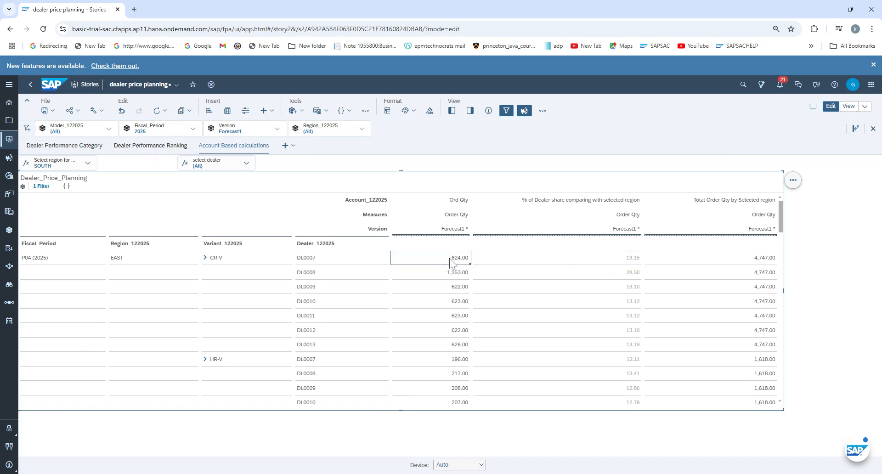
{"action": "left_click", "coordinate": [130, 263]}
{"action": "left_click", "coordinate": [452, 262]}
Save the dealer price planning story
{"action": "left_click", "coordinate": [388, 430]}
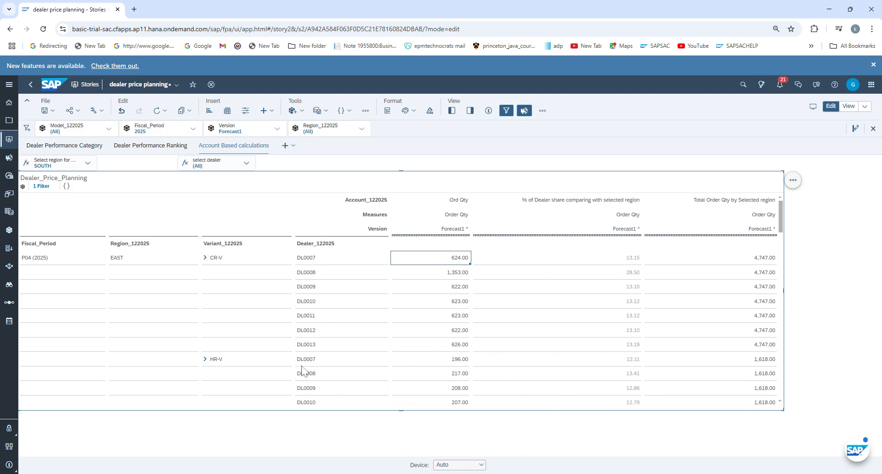
{"action": "left_click", "coordinate": [47, 111]}
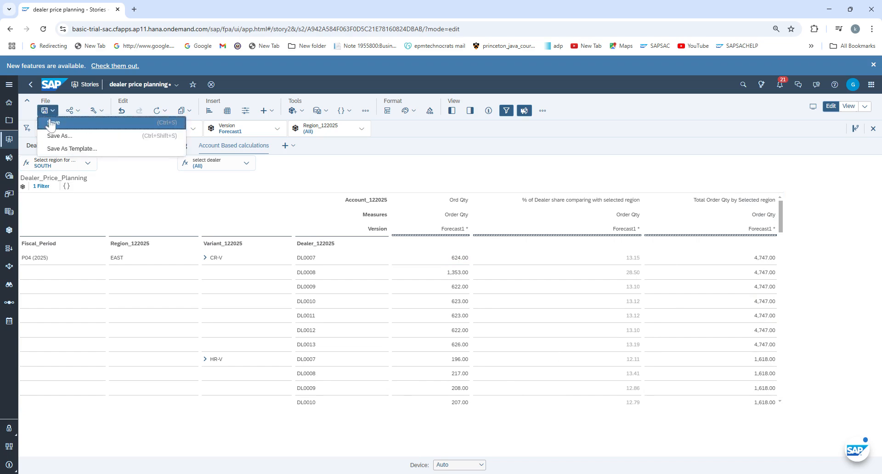
{"action": "left_click", "coordinate": [51, 123]}
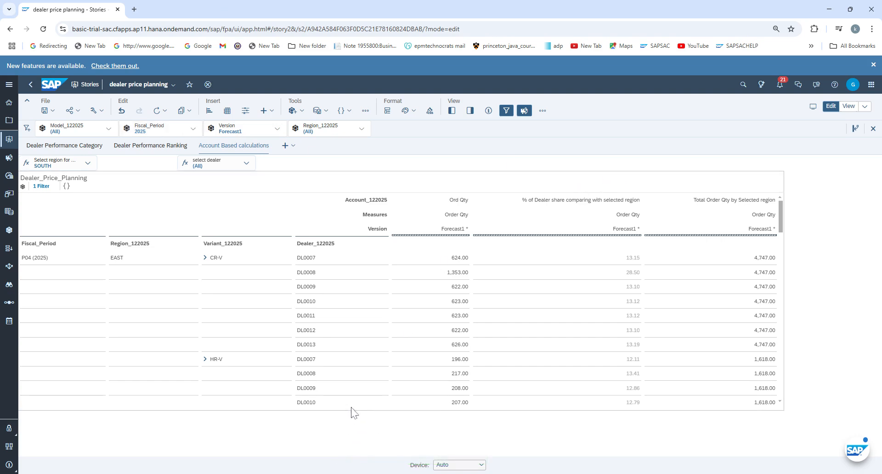
Insert a chart below the table, set its type to Line and widen it across most of the canvas
{"action": "left_click", "coordinate": [213, 115]}
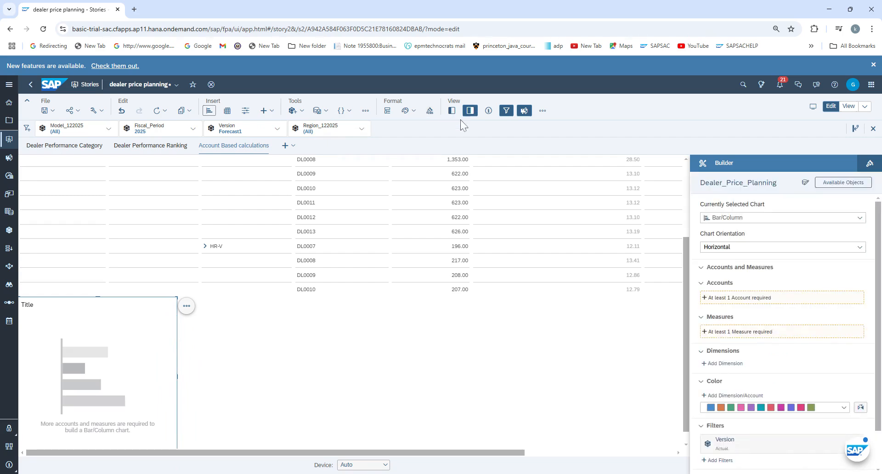
{"action": "left_click", "coordinate": [860, 220]}
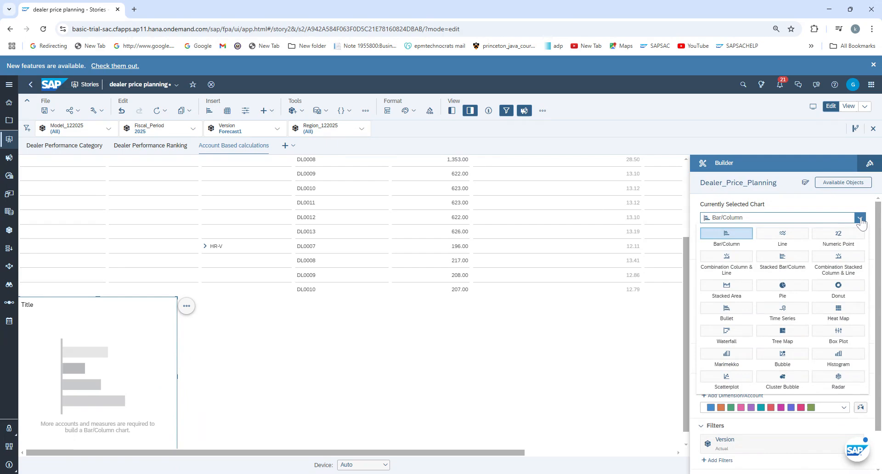
{"action": "left_click", "coordinate": [797, 245]}
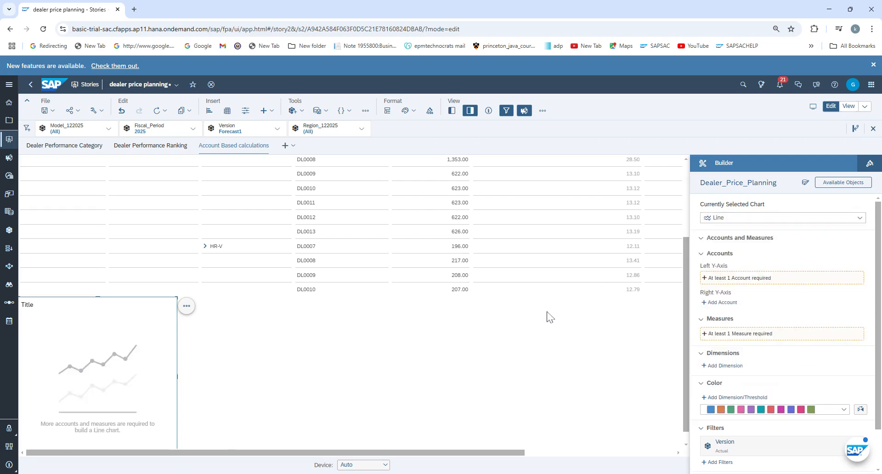
{"action": "left_click_drag", "start_coordinate": [177, 378], "coordinate": [664, 376]}
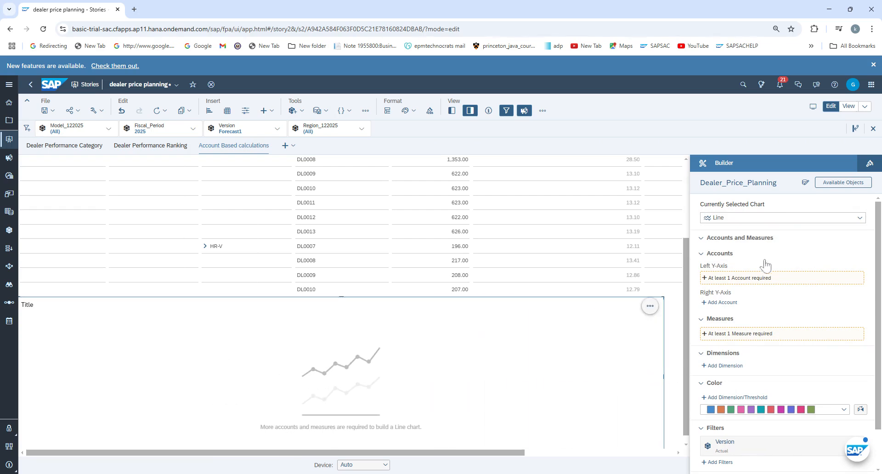
Add only the calculation "% of Dealer share comparing with selected region" to the line chart's Left Y-Axis, leaving Ord Qty unselected
{"action": "left_click", "coordinate": [727, 278]}
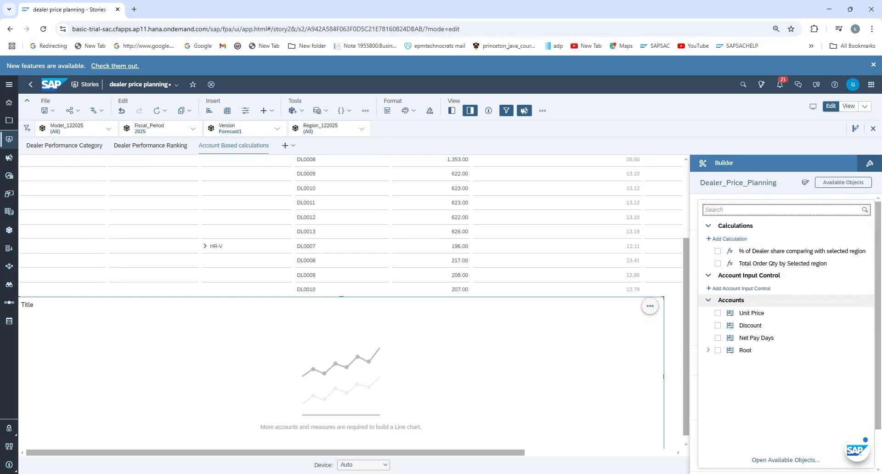
{"action": "left_click", "coordinate": [718, 251]}
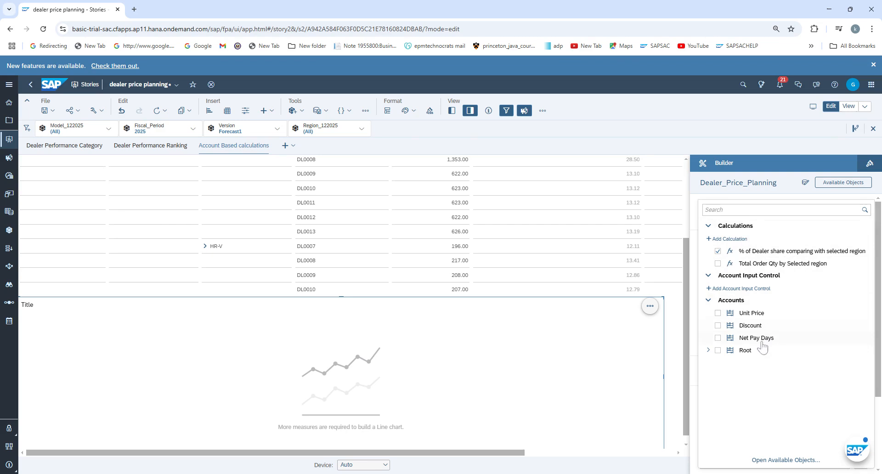
{"action": "left_click", "coordinate": [708, 351]}
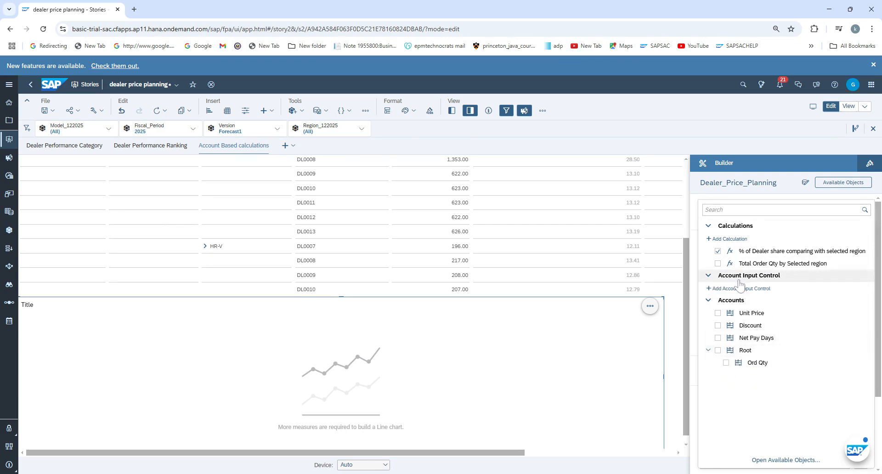
{"action": "left_click", "coordinate": [726, 363]}
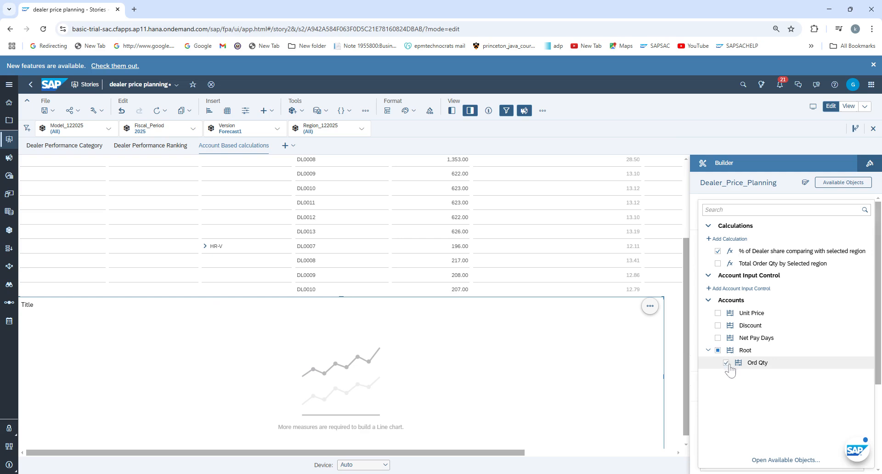
{"action": "left_click", "coordinate": [726, 363]}
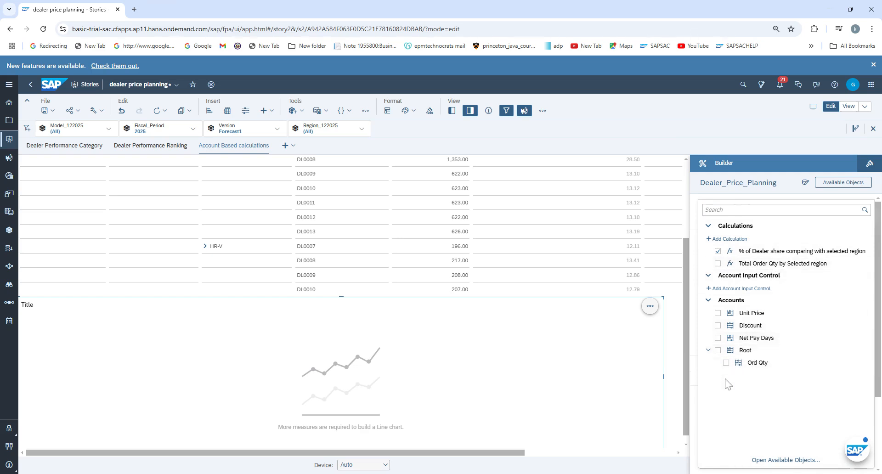
{"action": "left_click", "coordinate": [698, 193]}
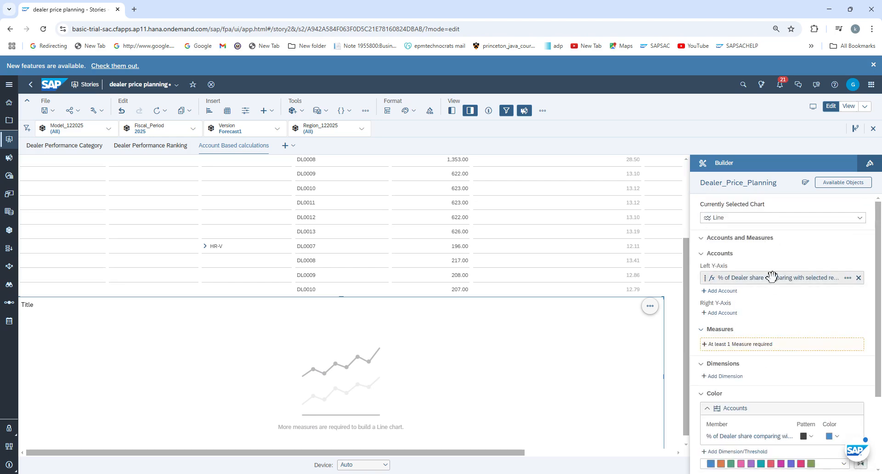
{"action": "left_click", "coordinate": [720, 314]}
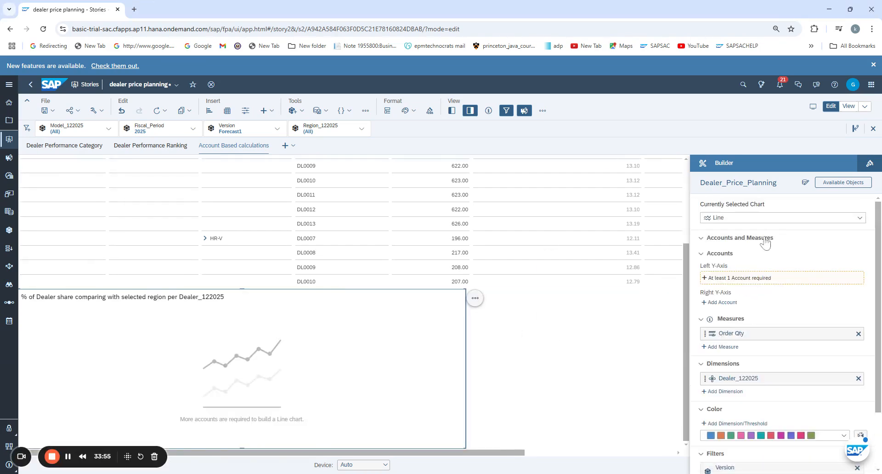
Assign "% of Dealer share comparing with selected region" again to the empty Left Y-Axis of the Order Qty per Dealer_122025 line chart
{"action": "left_click", "coordinate": [728, 282]}
{"action": "left_click", "coordinate": [718, 251]}
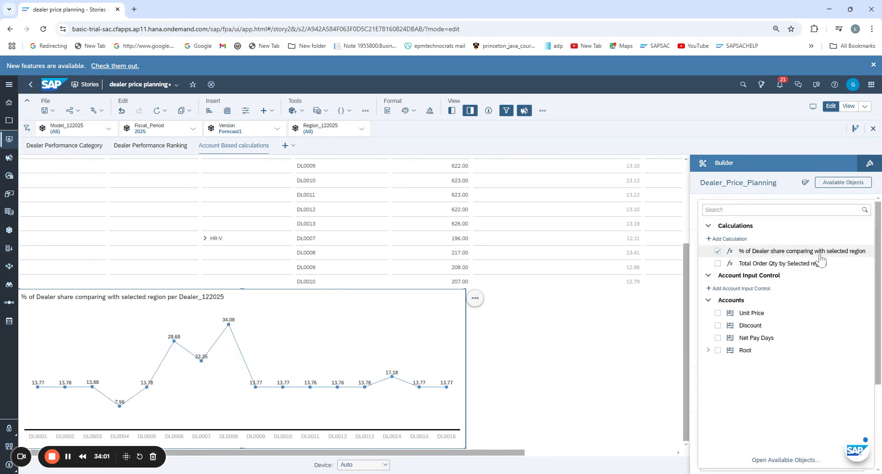
{"action": "left_click", "coordinate": [694, 256]}
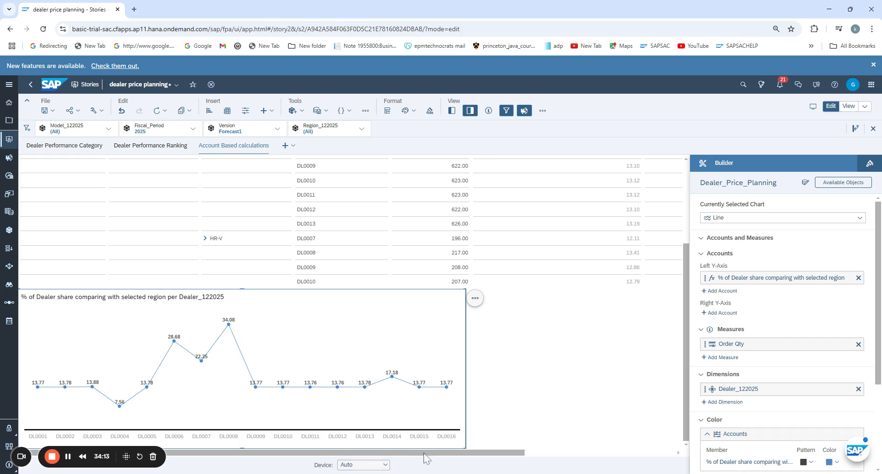
Widen the % of Dealer share line chart across most of the canvas and shift it slightly to the right
{"action": "left_click", "coordinate": [205, 424]}
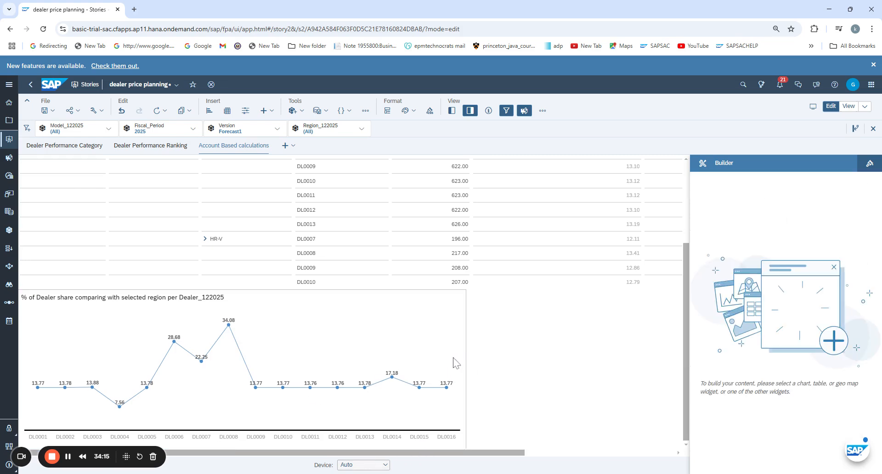
{"action": "left_click", "coordinate": [464, 366]}
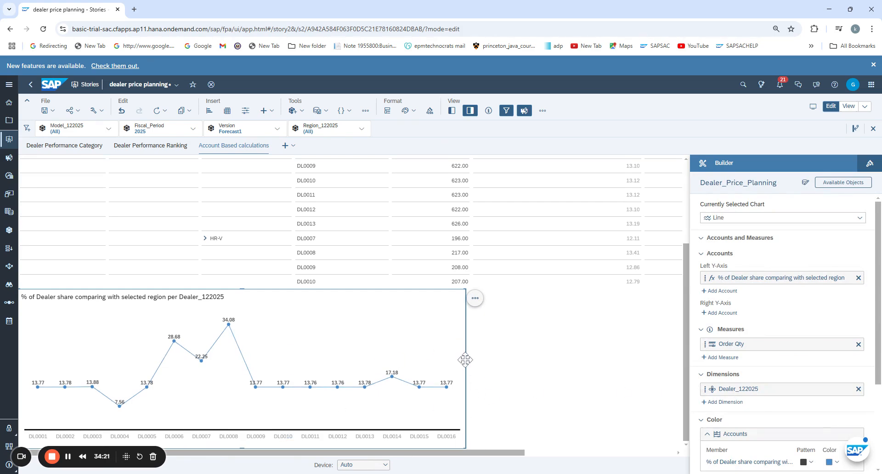
{"action": "left_click_drag", "start_coordinate": [466, 368], "coordinate": [660, 370]}
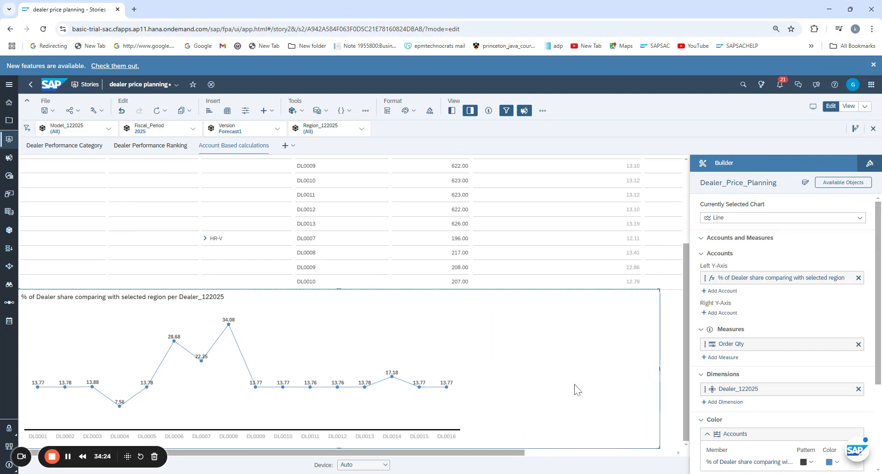
{"action": "left_click", "coordinate": [464, 456]}
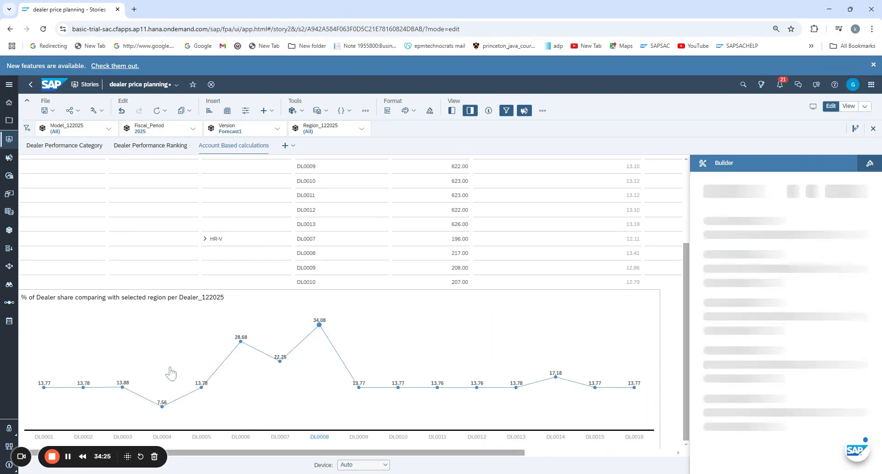
{"action": "left_click", "coordinate": [23, 340]}
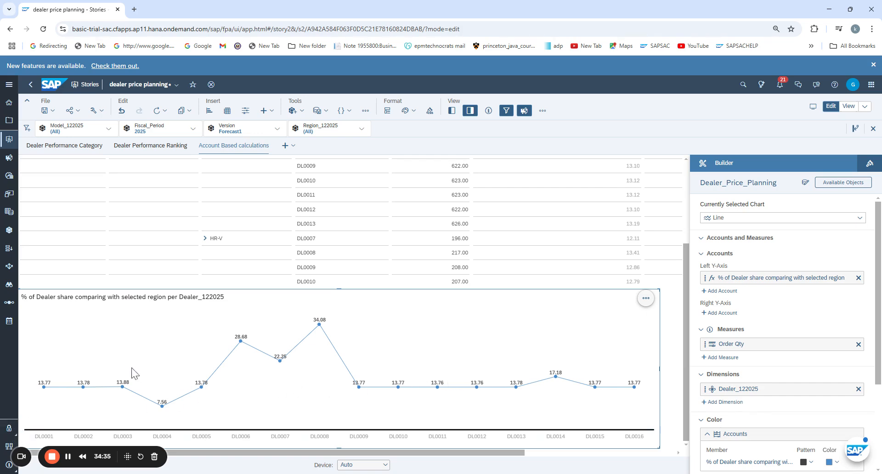
{"action": "left_click_drag", "start_coordinate": [75, 289], "coordinate": [96, 293]}
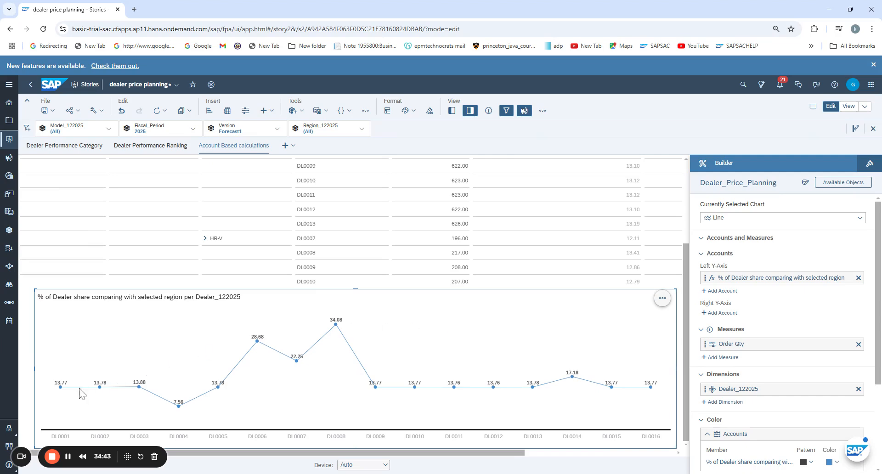
Compare the line chart's dealer values with the table's "% of Dealer share comparing with selected region" column across regions, variants and dealers
{"action": "mouse_move", "coordinate": [60, 389]}
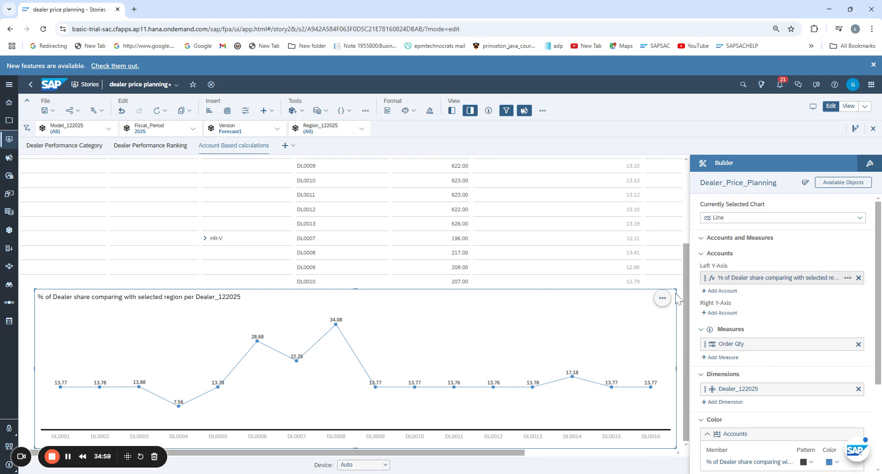
{"action": "scroll", "coordinate": [451, 303], "scroll_direction": "up", "scroll_amount": 3}
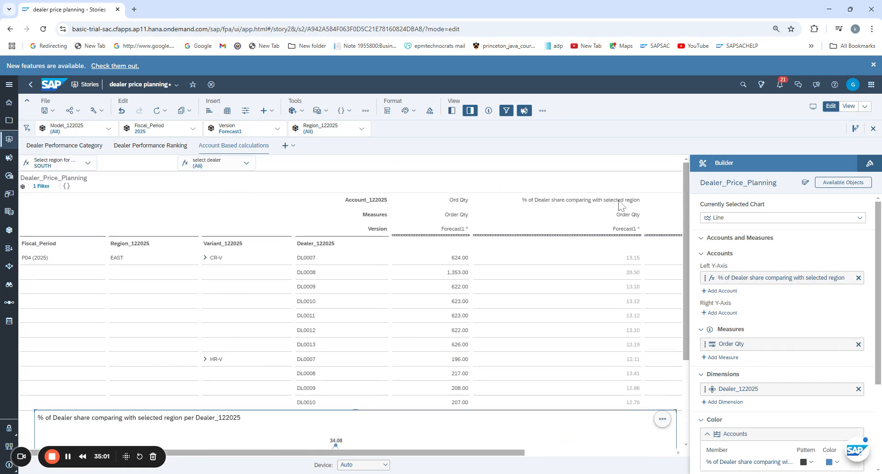
{"action": "left_click", "coordinate": [627, 217]}
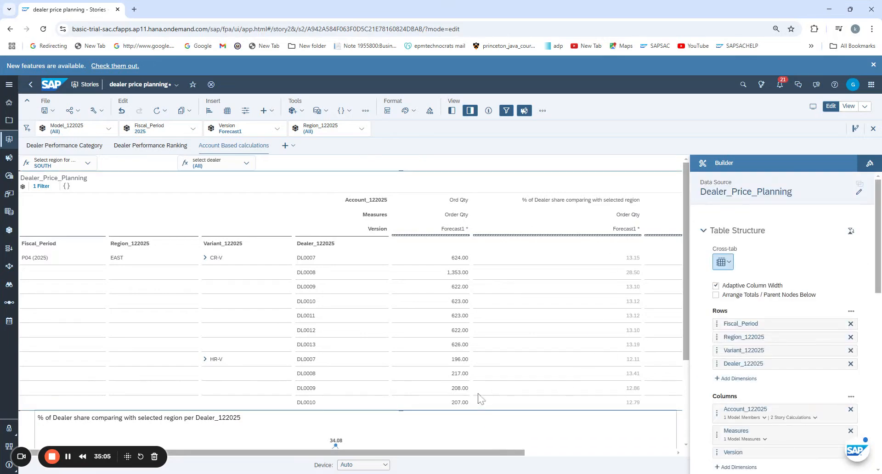
{"action": "scroll", "coordinate": [473, 398], "scroll_direction": "down", "scroll_amount": 3}
{"action": "scroll", "coordinate": [494, 363], "scroll_direction": "up", "scroll_amount": 3}
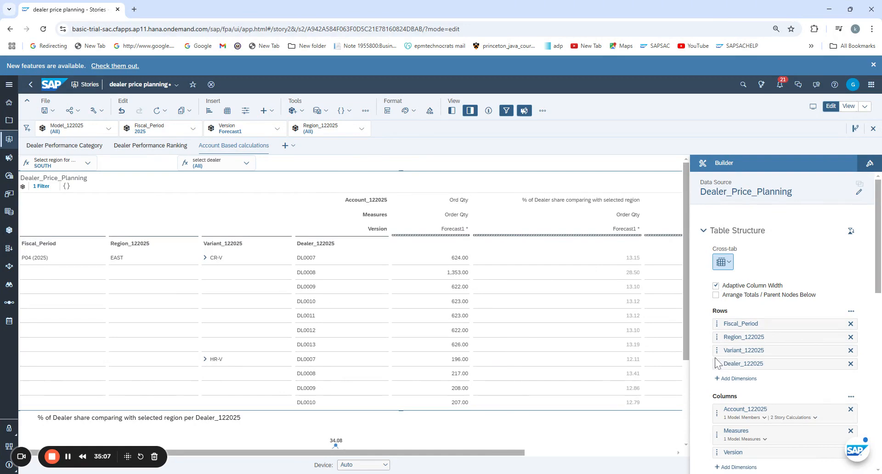
{"action": "scroll", "coordinate": [550, 416], "scroll_direction": "down", "scroll_amount": 6}
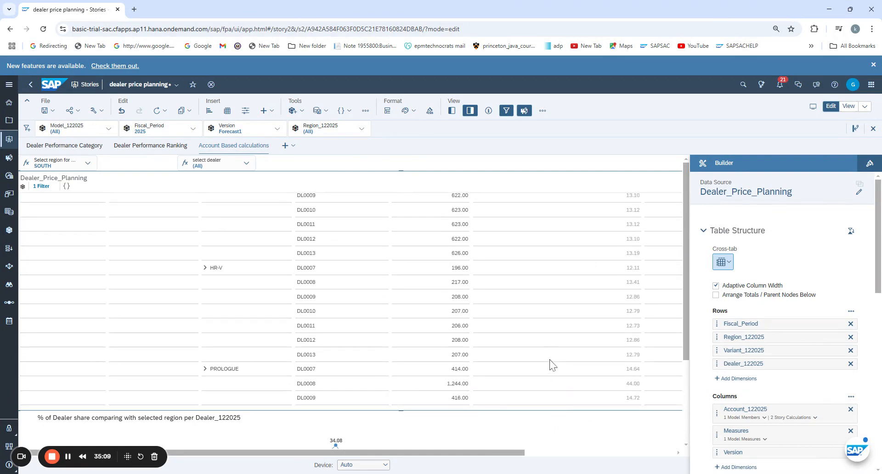
{"action": "scroll", "coordinate": [553, 363], "scroll_direction": "up", "scroll_amount": 8}
{"action": "left_click", "coordinate": [549, 202]}
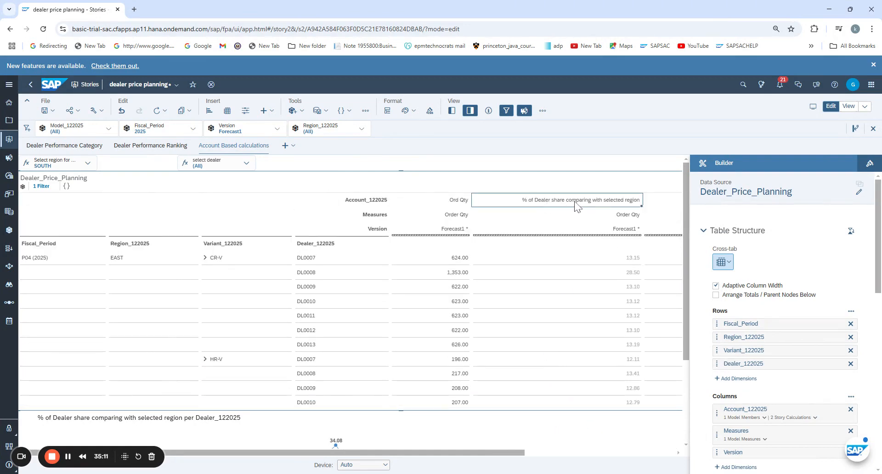
{"action": "left_click", "coordinate": [582, 199]}
{"action": "left_click", "coordinate": [609, 198]}
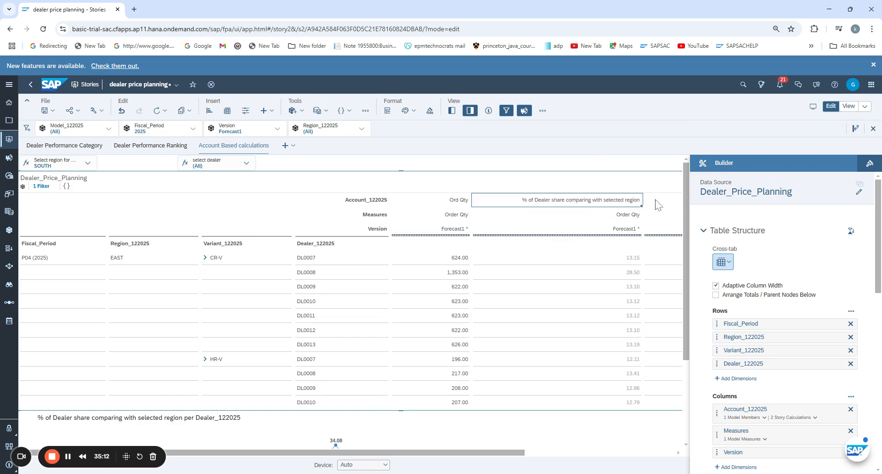
{"action": "left_click", "coordinate": [638, 220]}
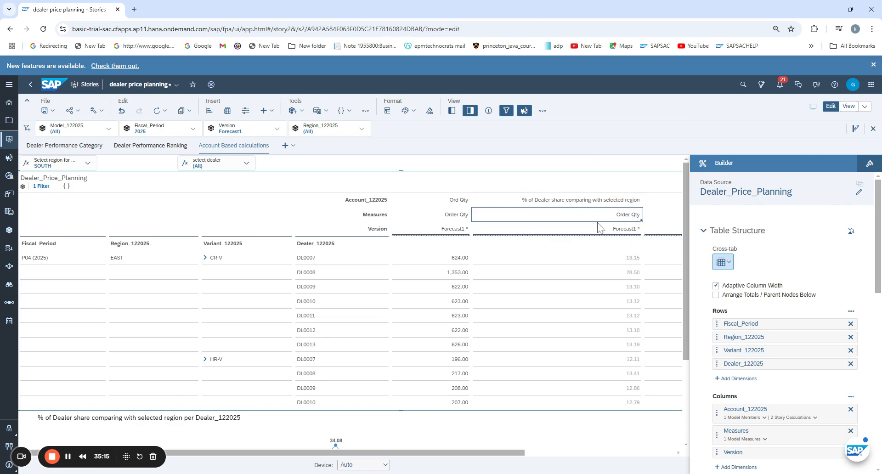
{"action": "scroll", "coordinate": [730, 337], "scroll_direction": "down", "scroll_amount": 3}
{"action": "scroll", "coordinate": [553, 388], "scroll_direction": "down", "scroll_amount": 6}
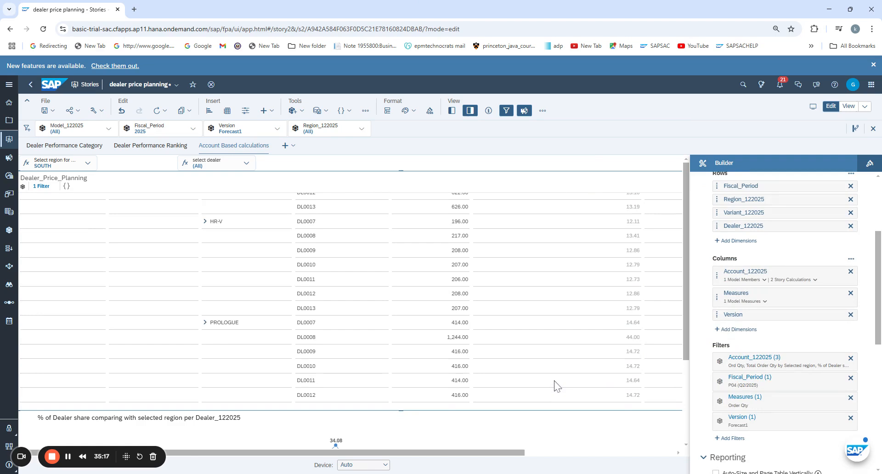
{"action": "scroll", "coordinate": [699, 305], "scroll_direction": "down", "scroll_amount": 3}
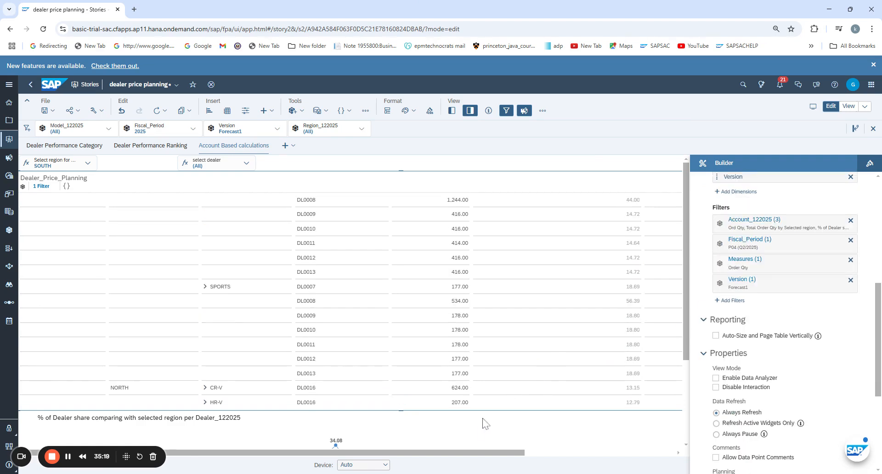
{"action": "scroll", "coordinate": [703, 266], "scroll_direction": "down", "scroll_amount": 4}
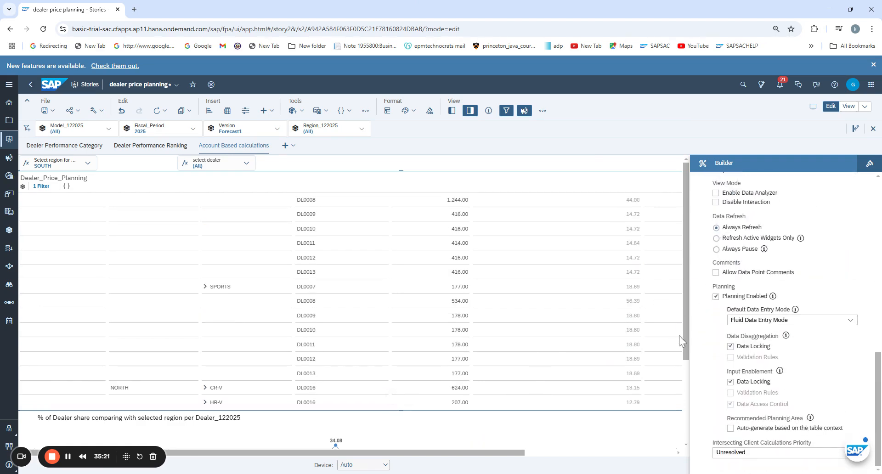
{"action": "left_click_drag", "start_coordinate": [685, 335], "coordinate": [667, 417]}
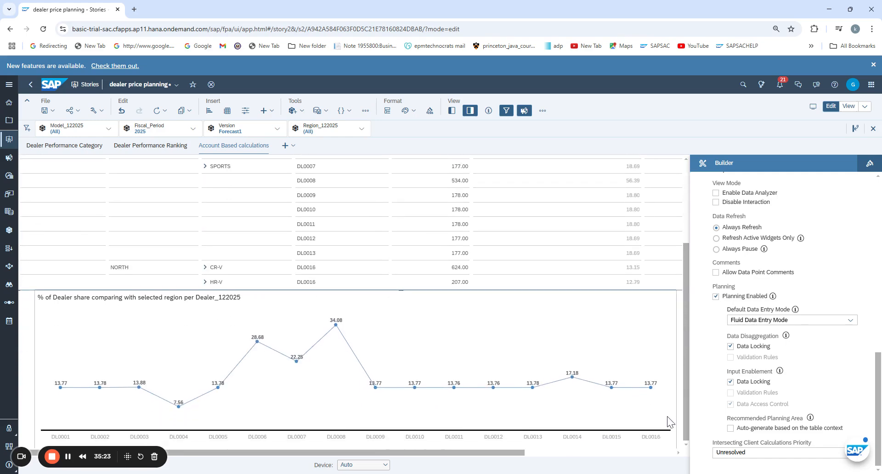
{"action": "left_click", "coordinate": [567, 329]}
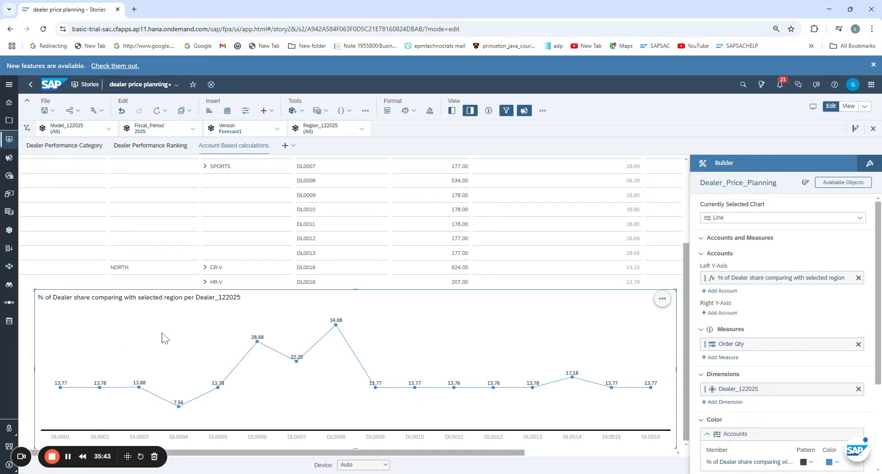
{"action": "scroll", "coordinate": [565, 282], "scroll_direction": "up", "scroll_amount": 2}
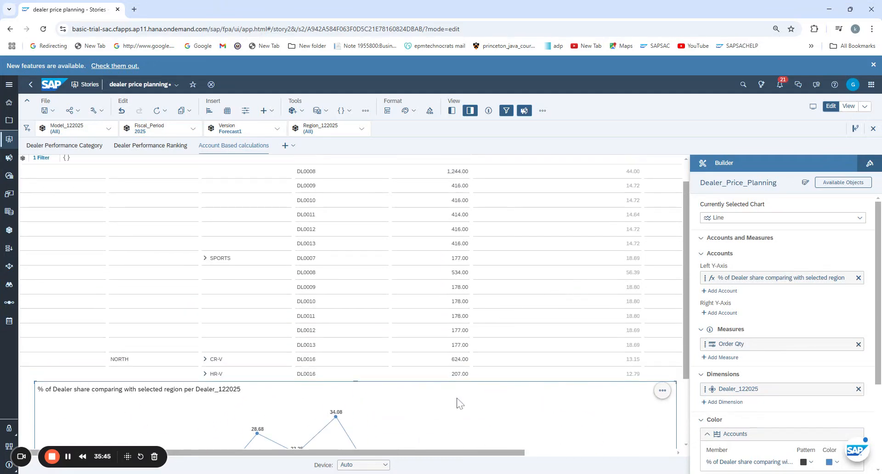
{"action": "scroll", "coordinate": [544, 319], "scroll_direction": "up", "scroll_amount": 1}
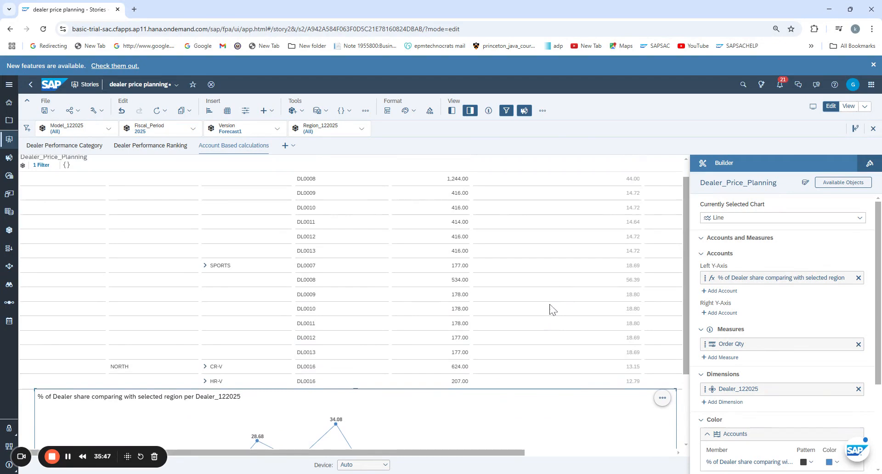